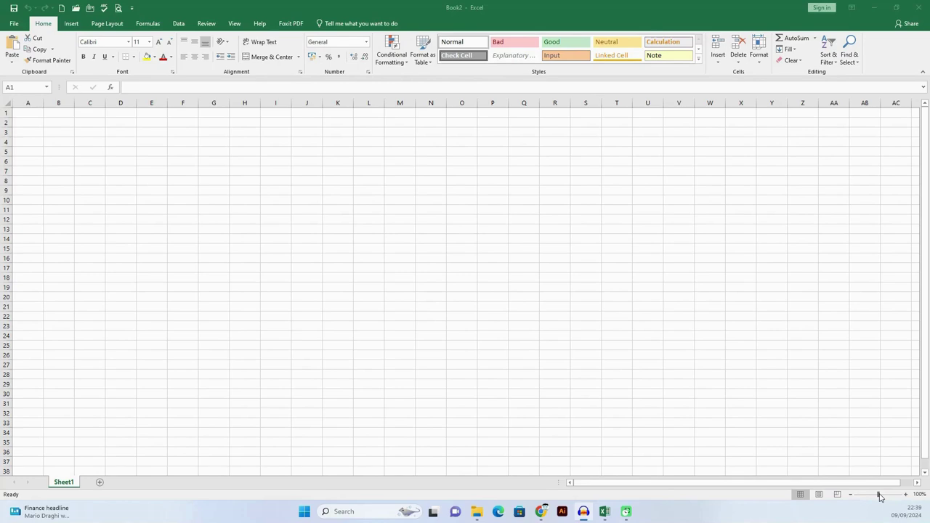
- Zoom the blank Book2 worksheet in to 200% so the cells look larger
{"action": "left_click", "coordinate": [880, 497]}
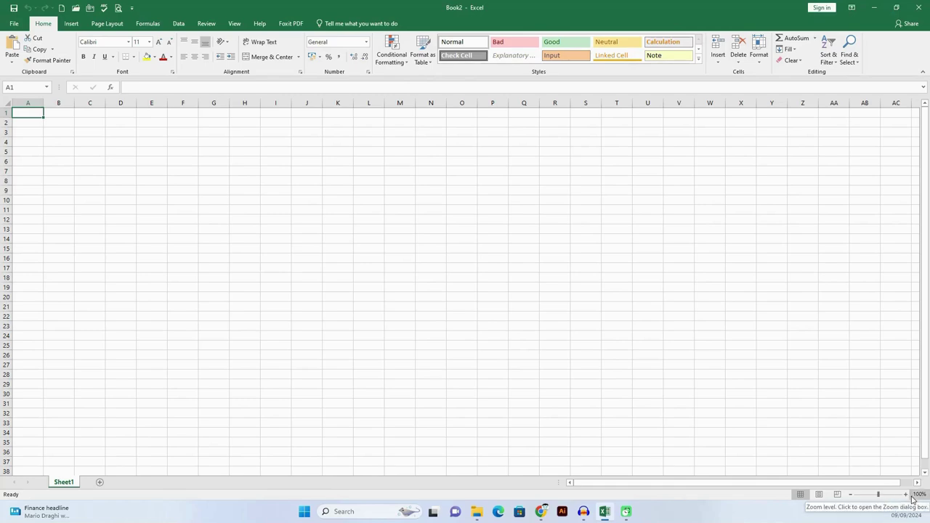
{"action": "left_click_drag", "start_coordinate": [881, 497], "coordinate": [888, 497]}
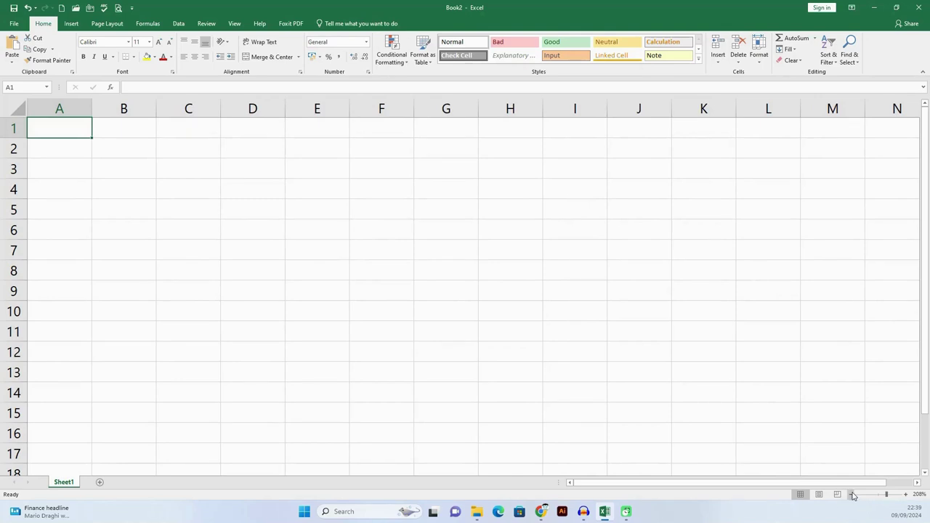
{"action": "left_click", "coordinate": [851, 495]}
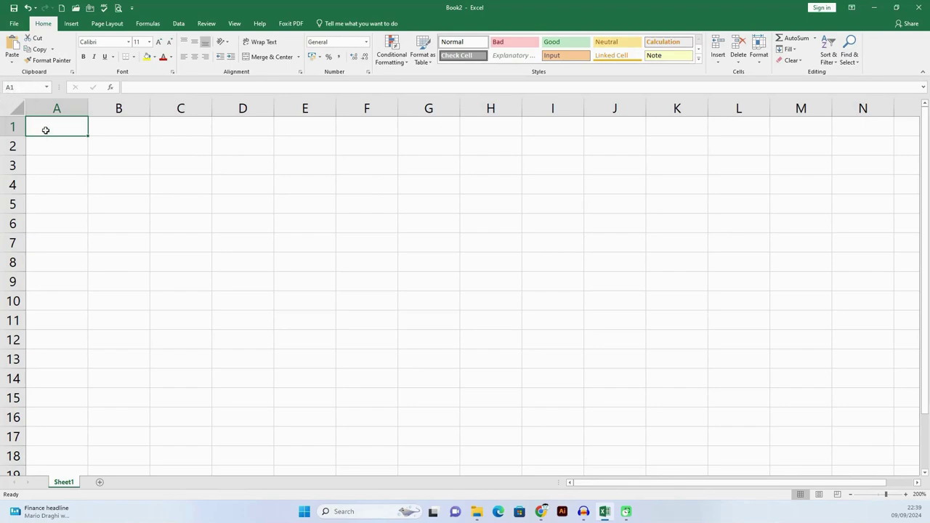
{"action": "left_click", "coordinate": [171, 224]}
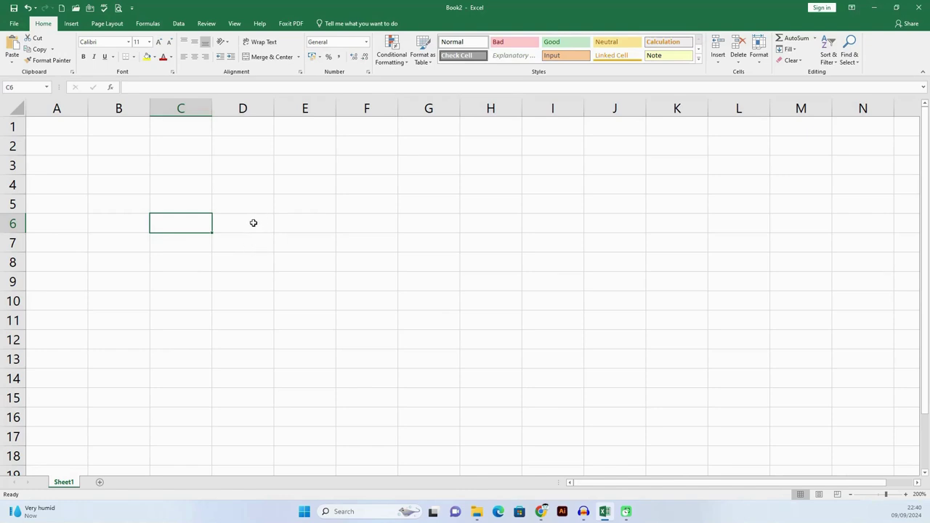
- Select the entire column D on the empty Sheet1, via its column header
{"action": "left_click", "coordinate": [251, 223]}
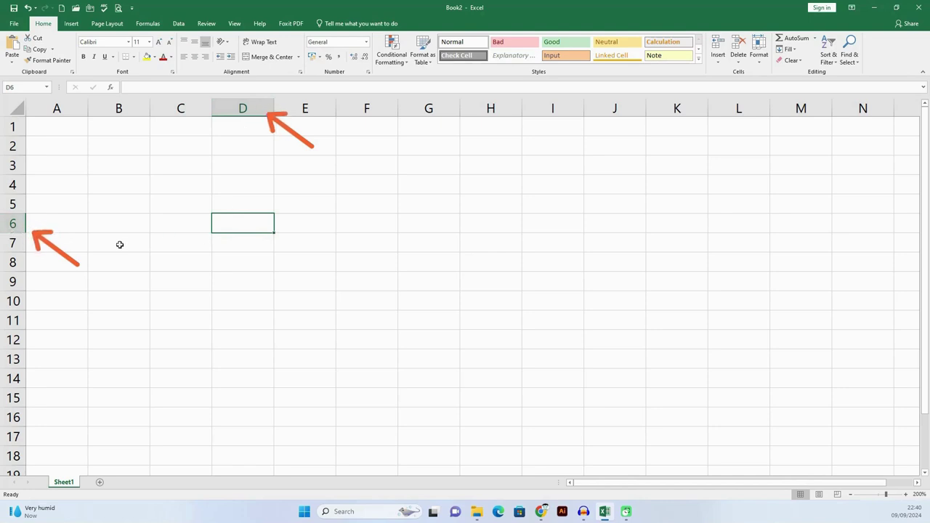
{"action": "left_click", "coordinate": [257, 280]}
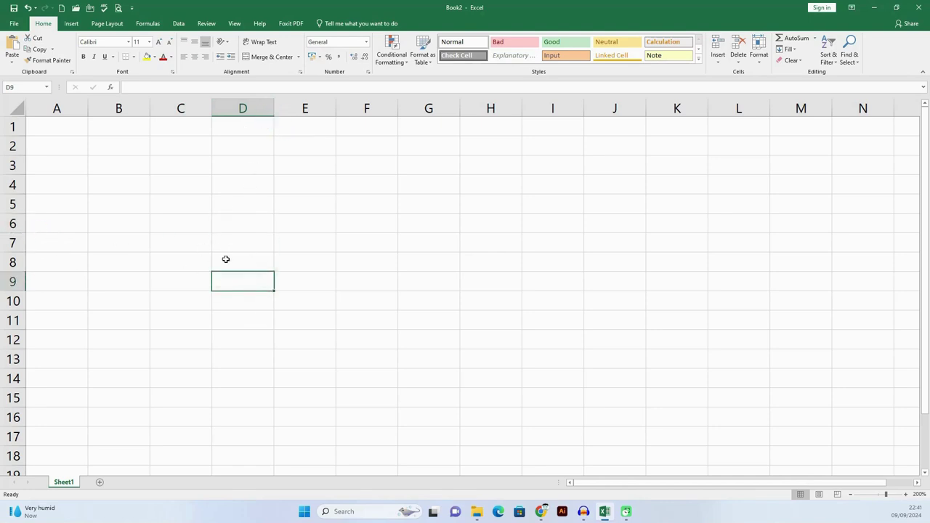
{"action": "left_click", "coordinate": [245, 108]}
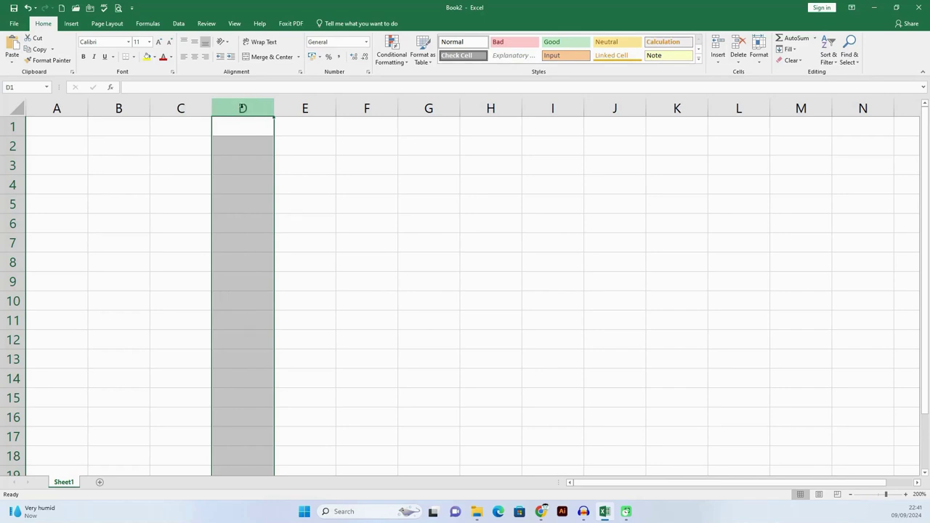
{"action": "left_click", "coordinate": [310, 108]}
{"action": "left_click", "coordinate": [245, 109]}
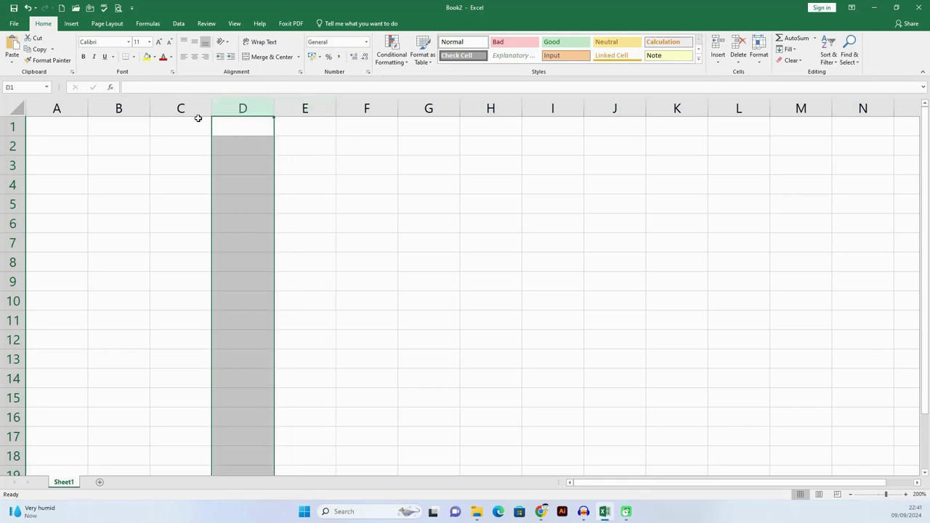
{"action": "left_click", "coordinate": [190, 110]}
{"action": "left_click", "coordinate": [241, 109]}
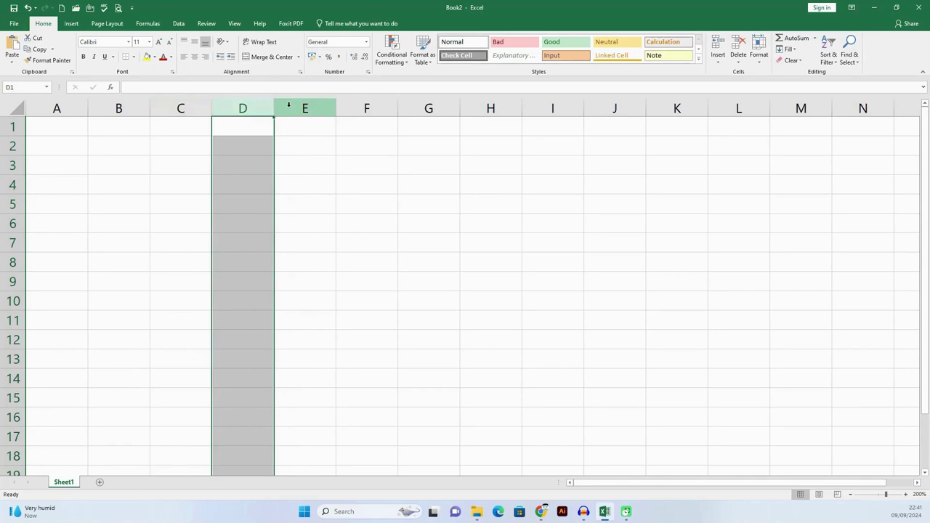
{"action": "left_click", "coordinate": [304, 107]}
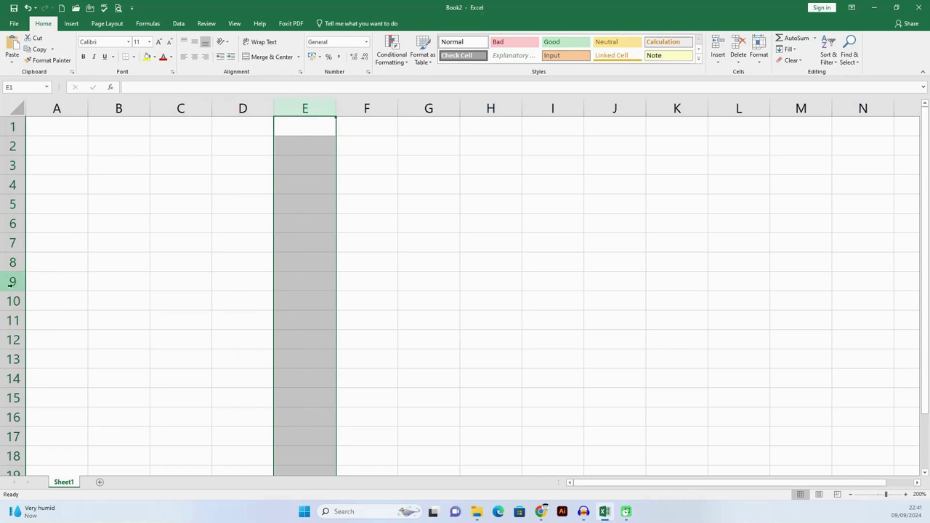
{"action": "left_click", "coordinate": [12, 281]}
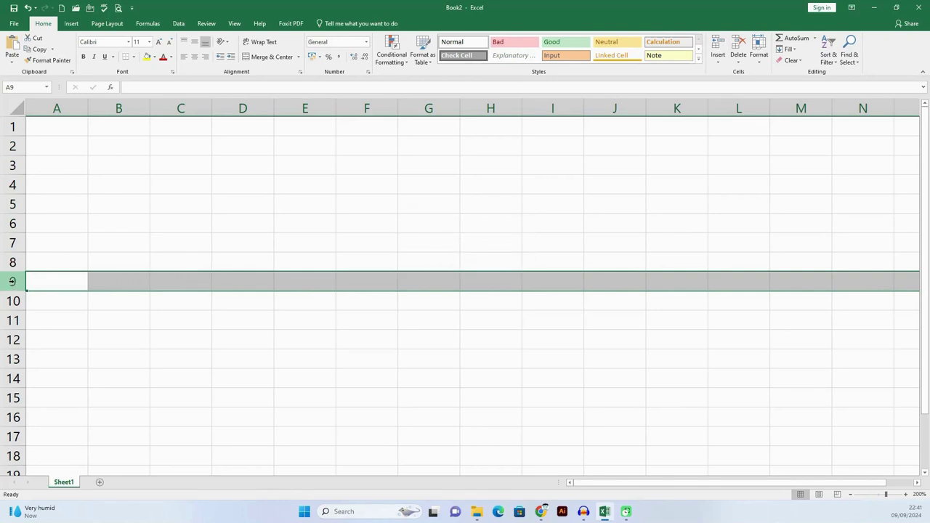
{"action": "left_click", "coordinate": [244, 107]}
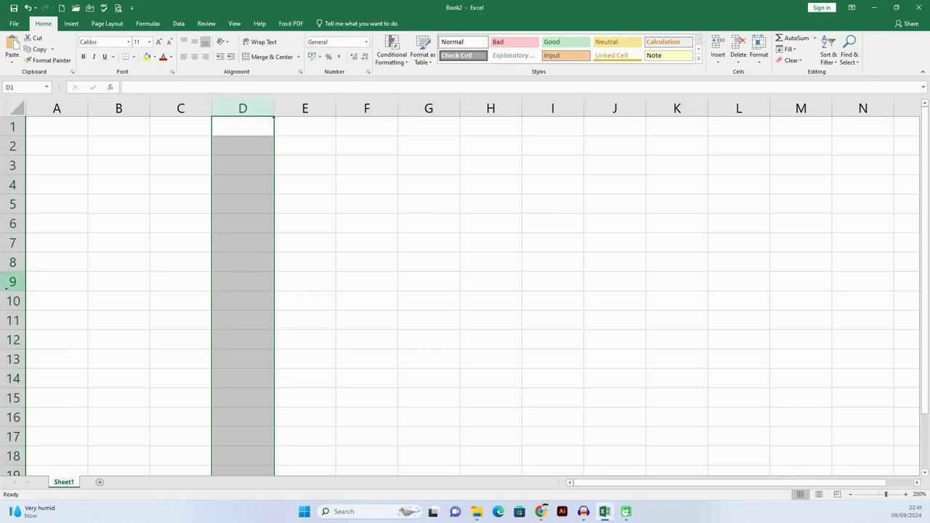
{"action": "left_click", "coordinate": [10, 282]}
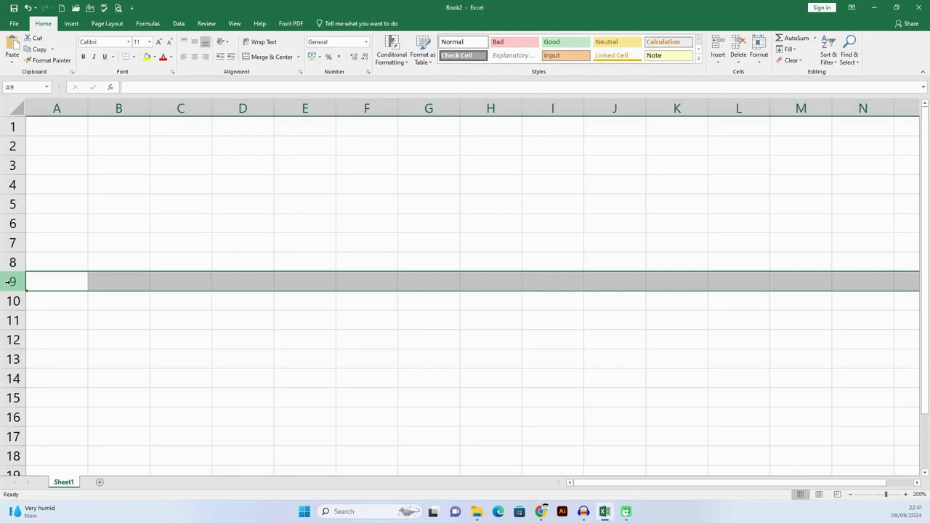
{"action": "left_click", "coordinate": [249, 109]}
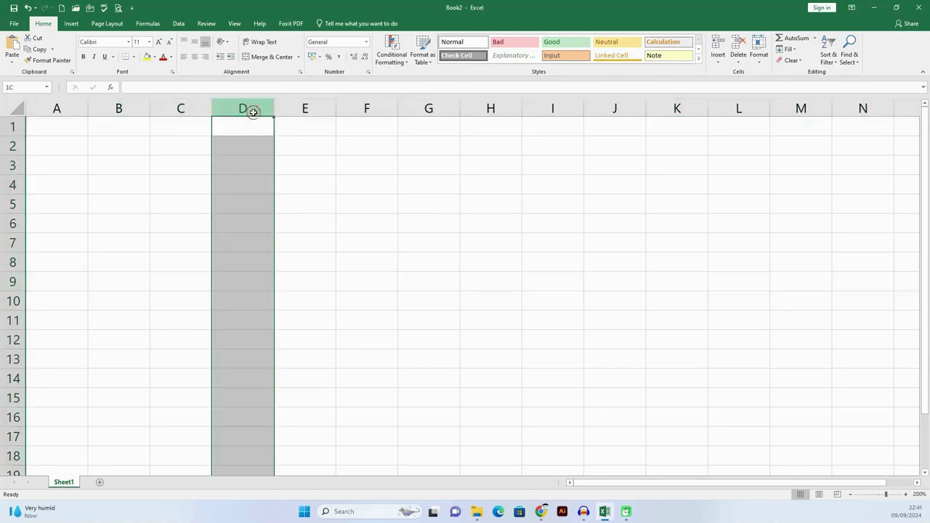
{"action": "left_click", "coordinate": [14, 281]}
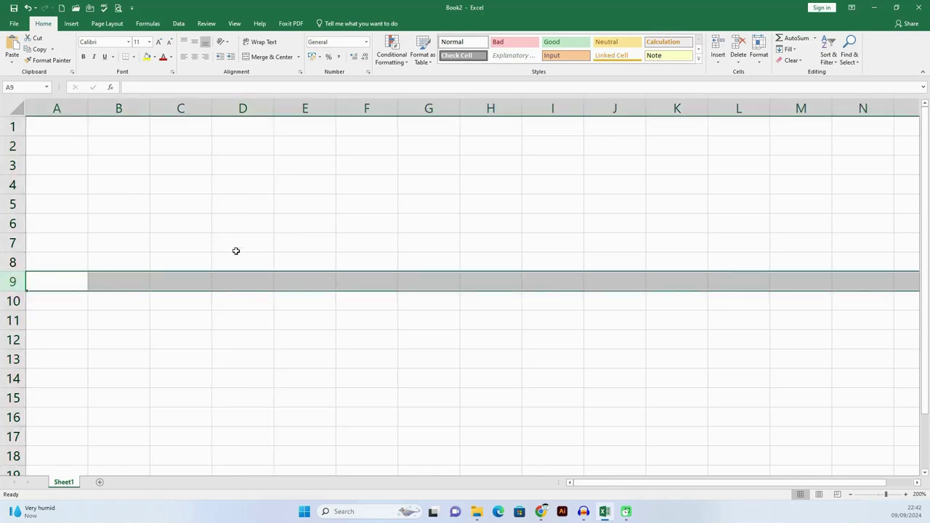
{"action": "left_click", "coordinate": [247, 295]}
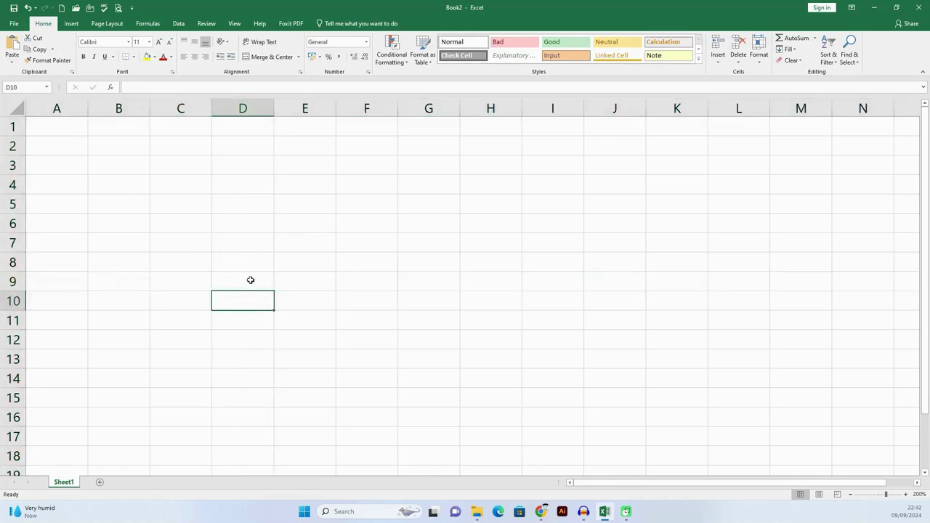
{"action": "left_click", "coordinate": [247, 207]}
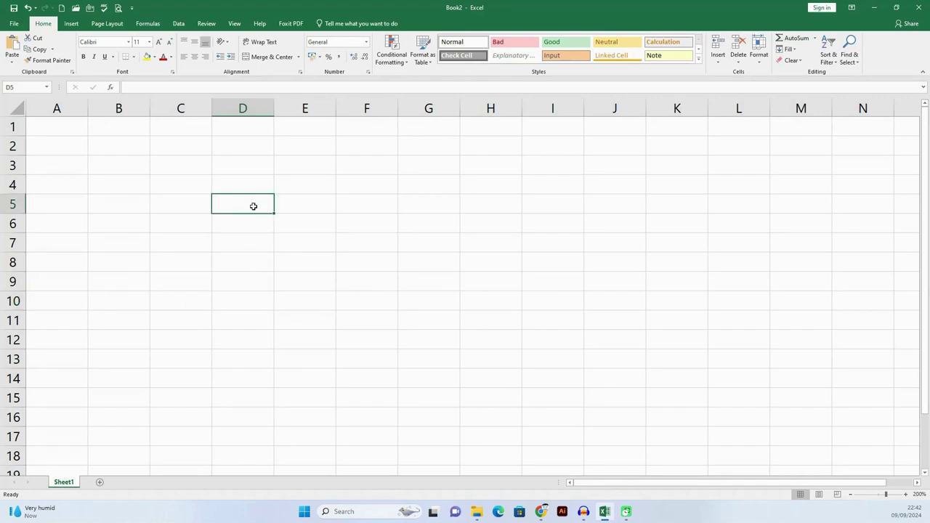
{"action": "left_click", "coordinate": [268, 260]}
{"action": "left_click", "coordinate": [280, 245]}
{"action": "left_click", "coordinate": [264, 208]}
{"action": "left_click", "coordinate": [197, 237]}
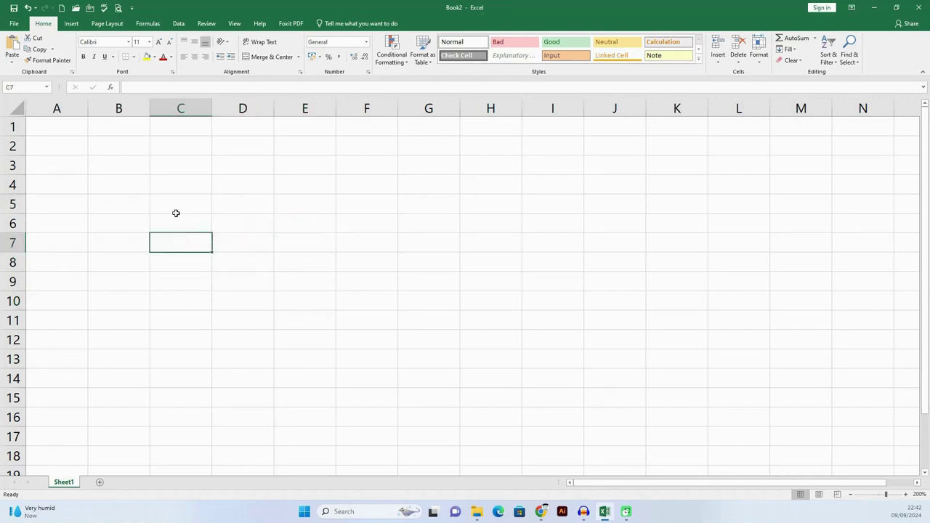
{"action": "left_click", "coordinate": [176, 211]}
{"action": "left_click", "coordinate": [172, 237]}
{"action": "left_click", "coordinate": [254, 210]}
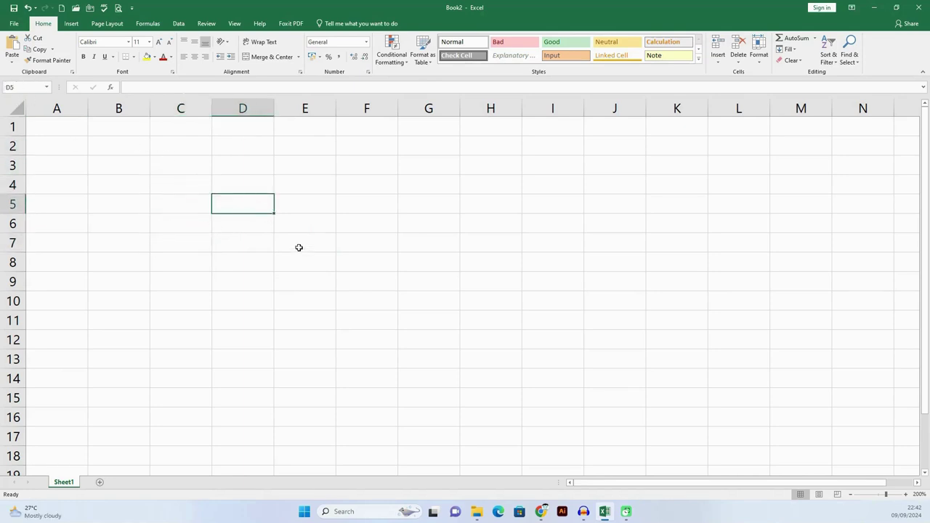
{"action": "left_click", "coordinate": [277, 236]}
{"action": "left_click", "coordinate": [243, 223]}
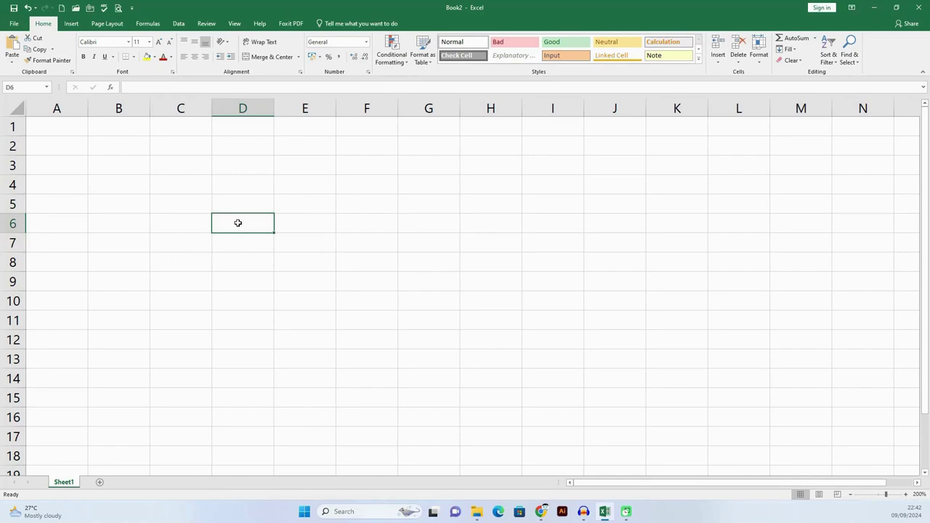
{"action": "left_click_drag", "start_coordinate": [238, 224], "coordinate": [346, 224]}
{"action": "left_click_drag", "start_coordinate": [346, 224], "coordinate": [353, 229]}
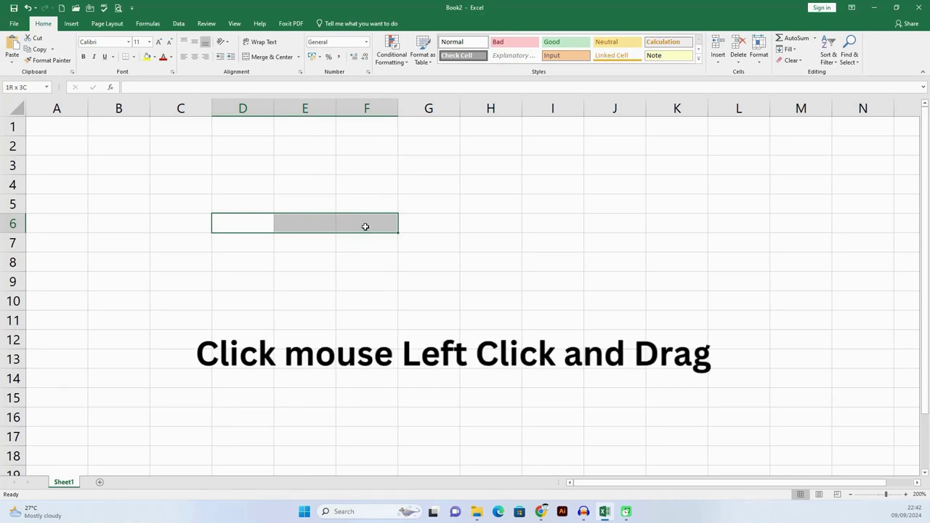
{"action": "left_click_drag", "start_coordinate": [364, 227], "coordinate": [364, 227]}
{"action": "left_click", "coordinate": [245, 226]}
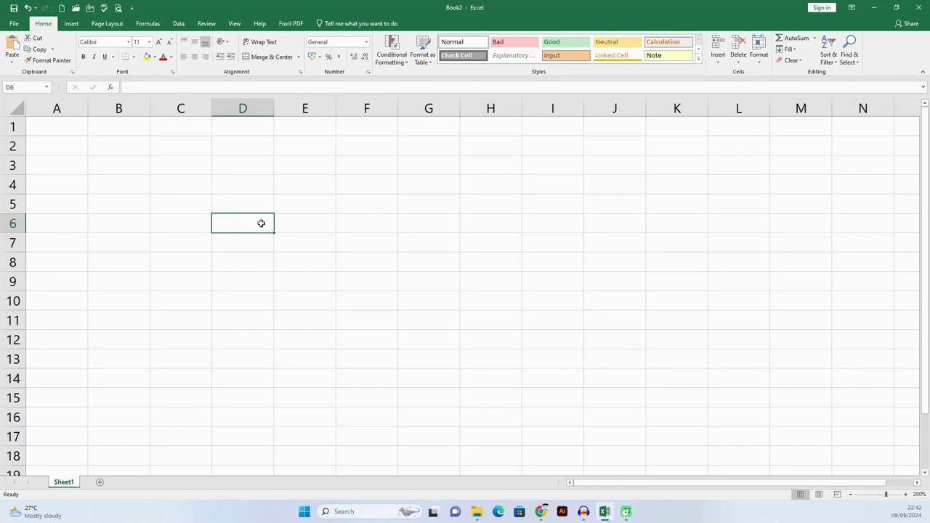
{"action": "left_click_drag", "start_coordinate": [245, 226], "coordinate": [371, 223]}
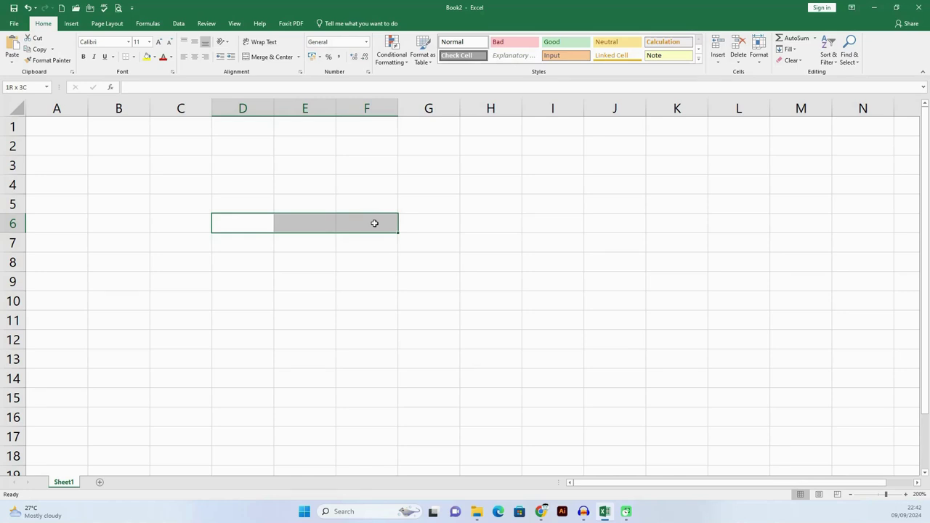
{"action": "mouse_move", "coordinate": [365, 217]}
{"action": "left_mouse_down"}
{"action": "mouse_move", "coordinate": [301, 225]}
{"action": "mouse_move", "coordinate": [359, 225]}
{"action": "left_mouse_up"}
{"action": "left_click", "coordinate": [220, 256]}
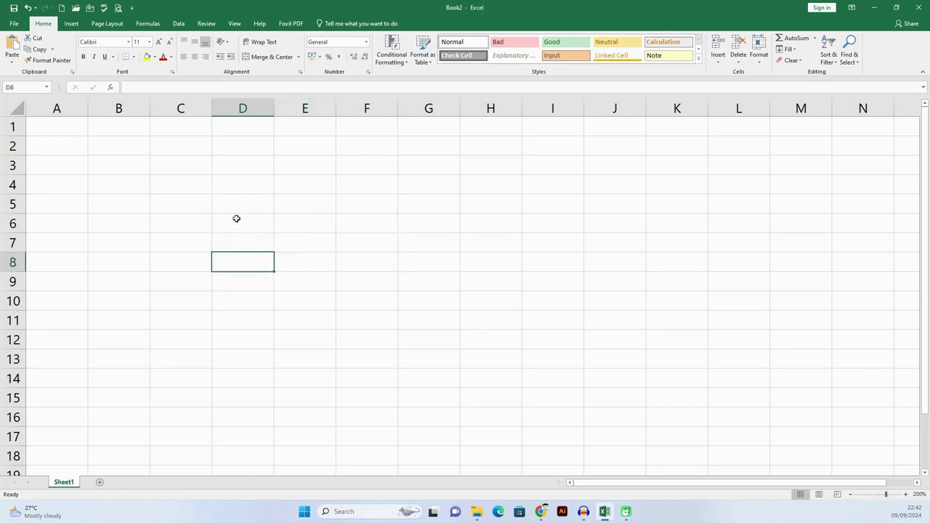
{"action": "left_click", "coordinate": [234, 206]}
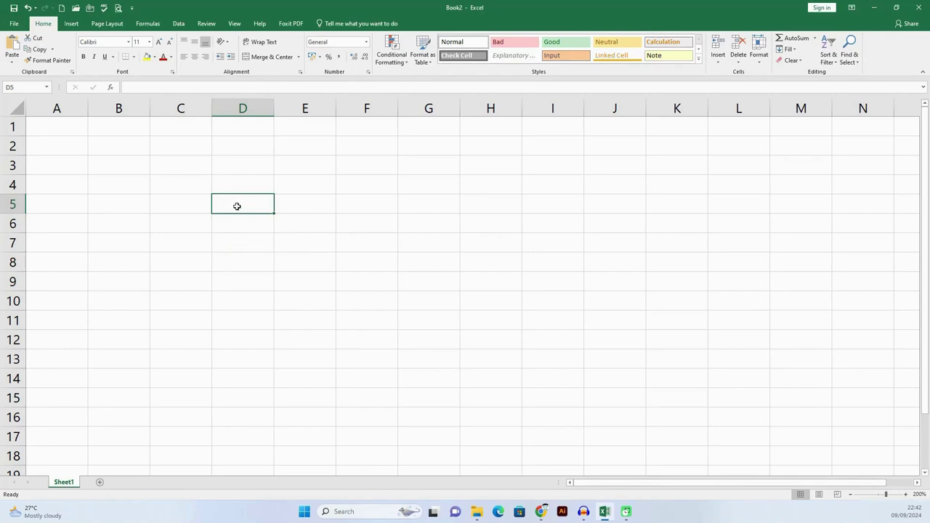
{"action": "mouse_move", "coordinate": [237, 207]}
{"action": "left_mouse_down"}
{"action": "mouse_move", "coordinate": [359, 199]}
{"action": "mouse_move", "coordinate": [143, 227]}
{"action": "mouse_move", "coordinate": [301, 212]}
{"action": "mouse_move", "coordinate": [374, 216]}
{"action": "mouse_move", "coordinate": [369, 275]}
{"action": "mouse_move", "coordinate": [374, 141]}
{"action": "mouse_move", "coordinate": [368, 265]}
{"action": "mouse_move", "coordinate": [375, 242]}
{"action": "mouse_move", "coordinate": [375, 278]}
{"action": "mouse_move", "coordinate": [375, 266]}
{"action": "left_mouse_up"}
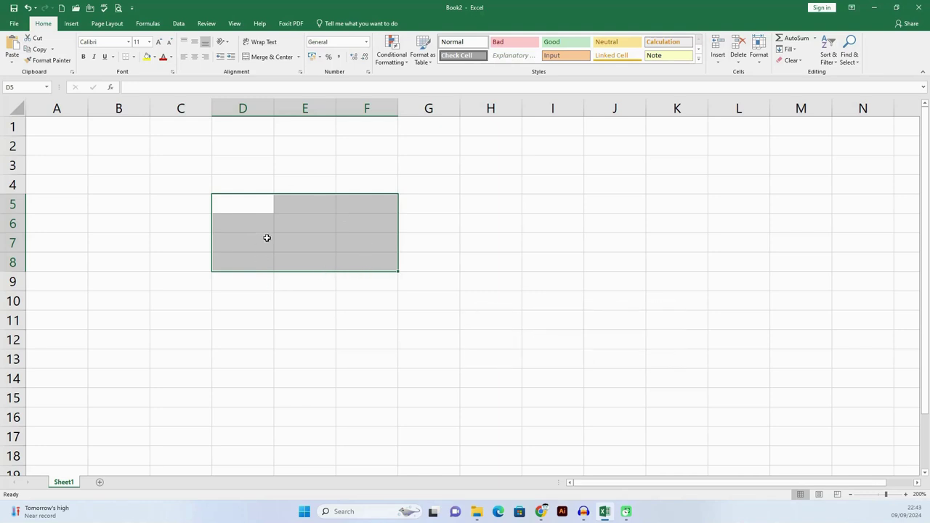
{"action": "left_click", "coordinate": [291, 300]}
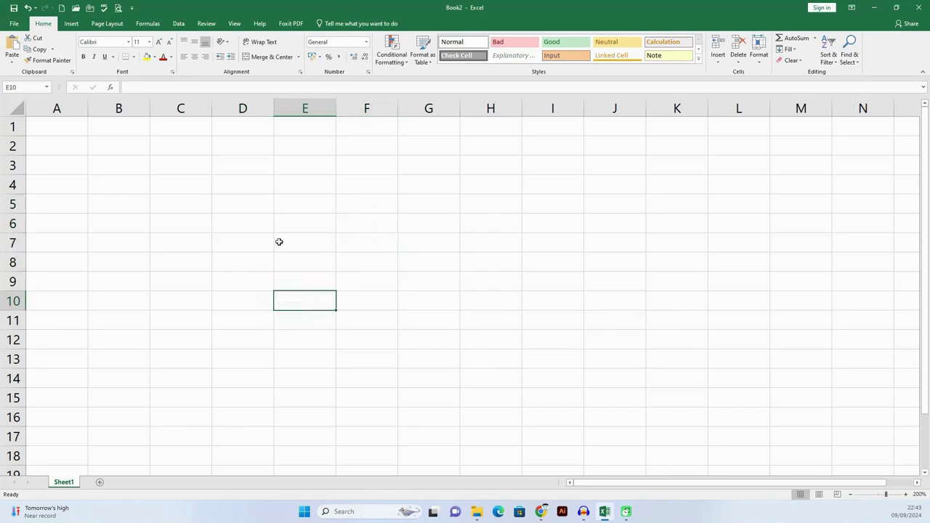
{"action": "left_click", "coordinate": [235, 201]}
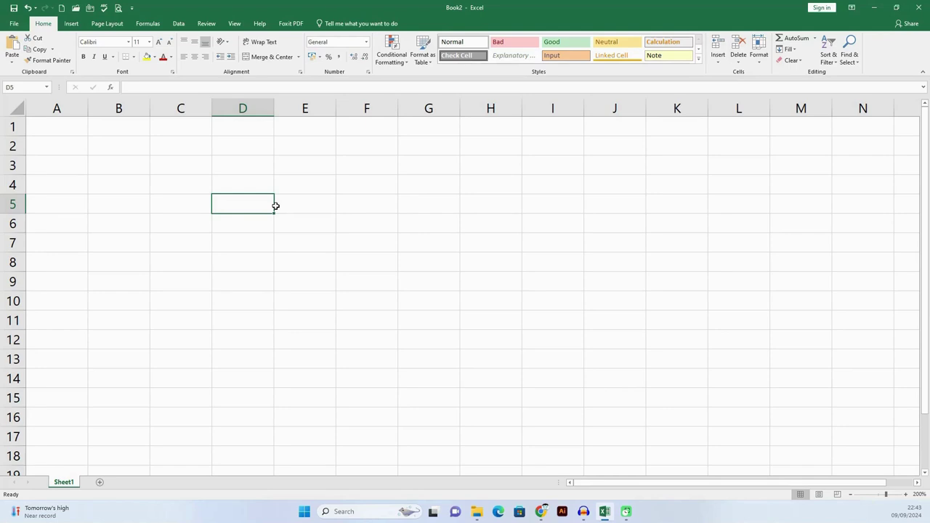
{"action": "left_click", "coordinate": [175, 208]}
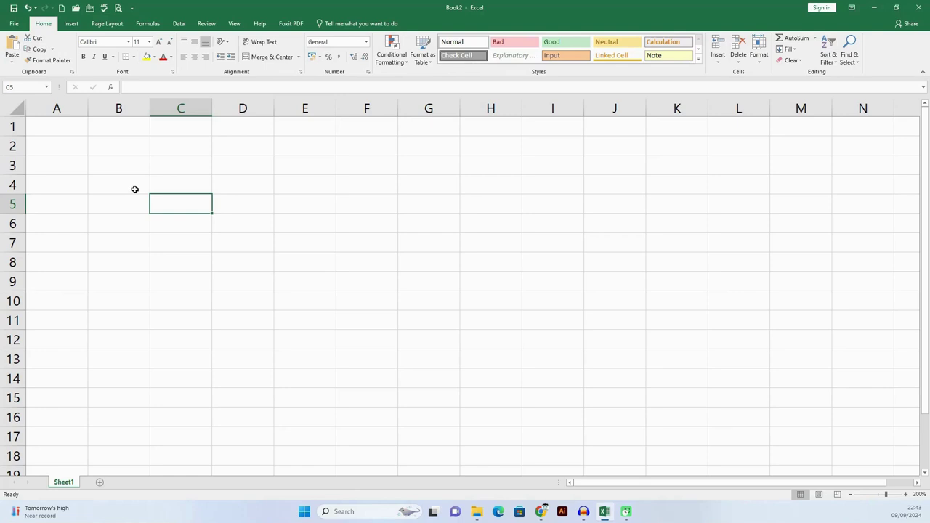
{"action": "left_click", "coordinate": [135, 189]}
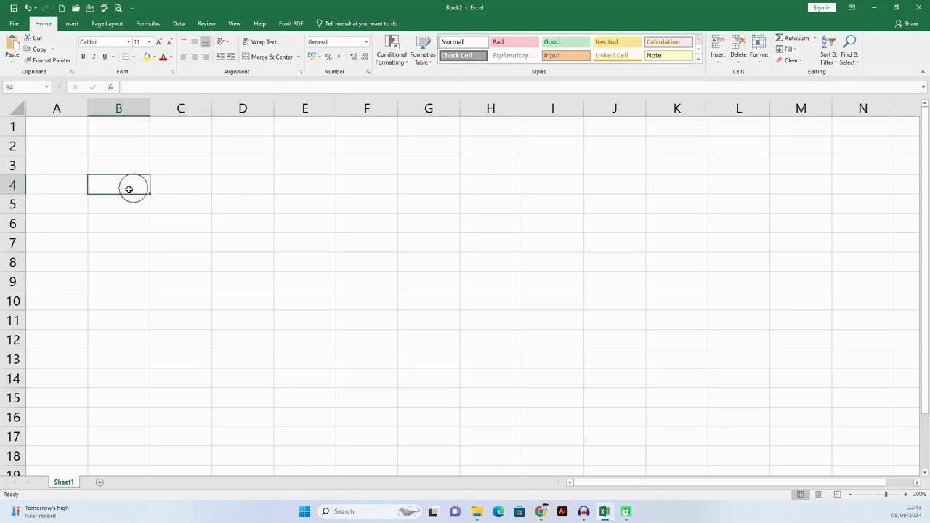
{"action": "left_click", "coordinate": [61, 150]}
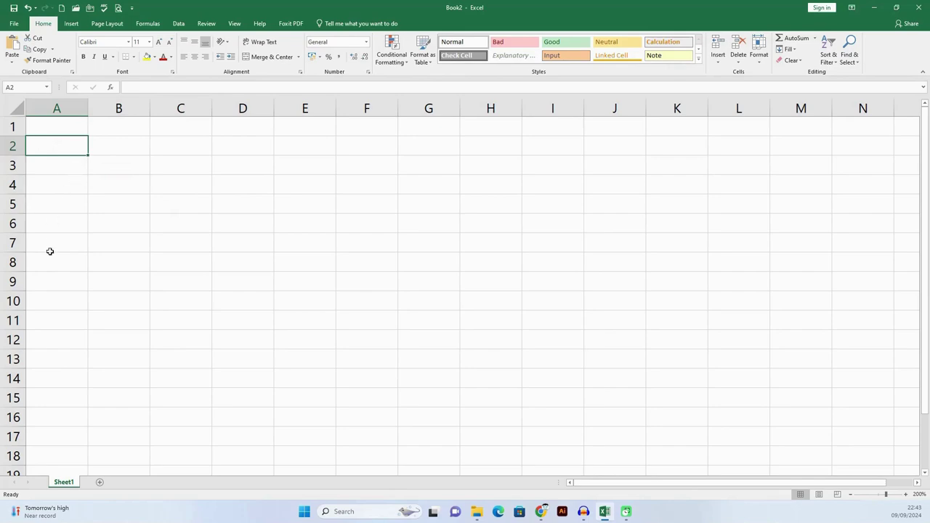
{"action": "left_click", "coordinate": [69, 185]}
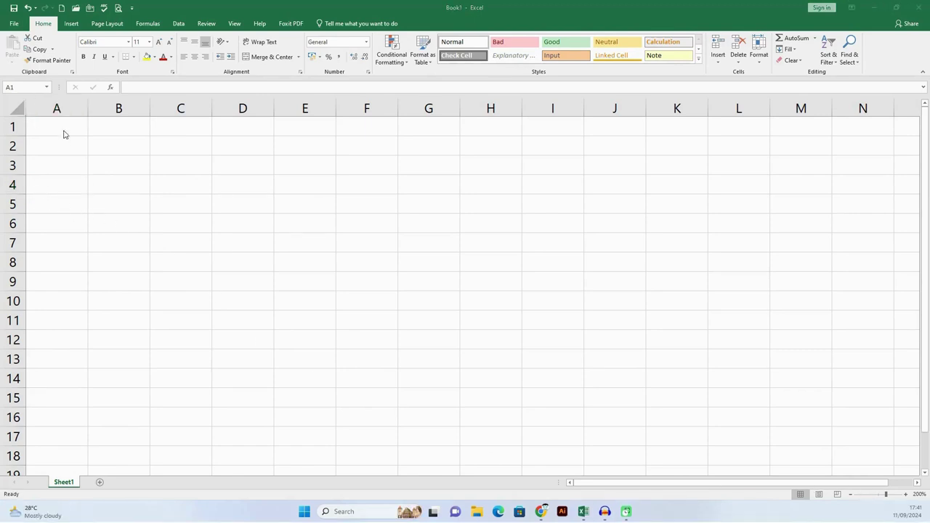
- Enter the title 'Grocery Bill' in cell A1
{"action": "left_click", "coordinate": [61, 125]}
{"action": "type", "text": "G"}
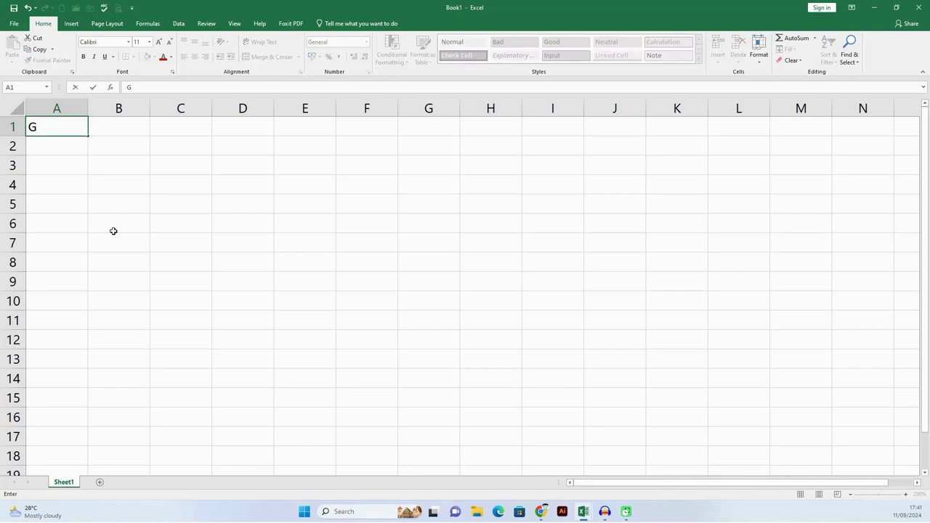
{"action": "type", "text": "roc"}
{"action": "type", "text": "ery B"}
{"action": "type", "text": "ill"}
{"action": "key", "text": "Return"}
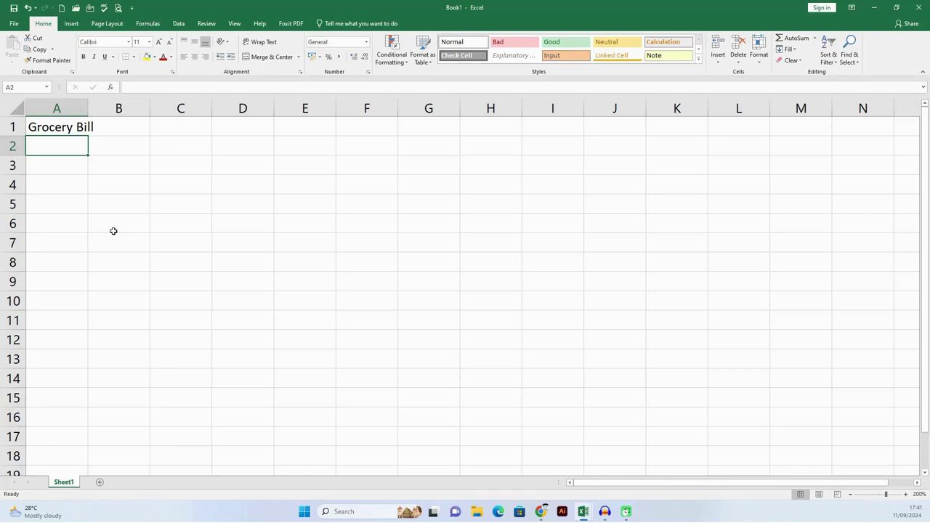
- Enter the headers No, Product and Unite Price in A2:C2
{"action": "type", "text": "No"}
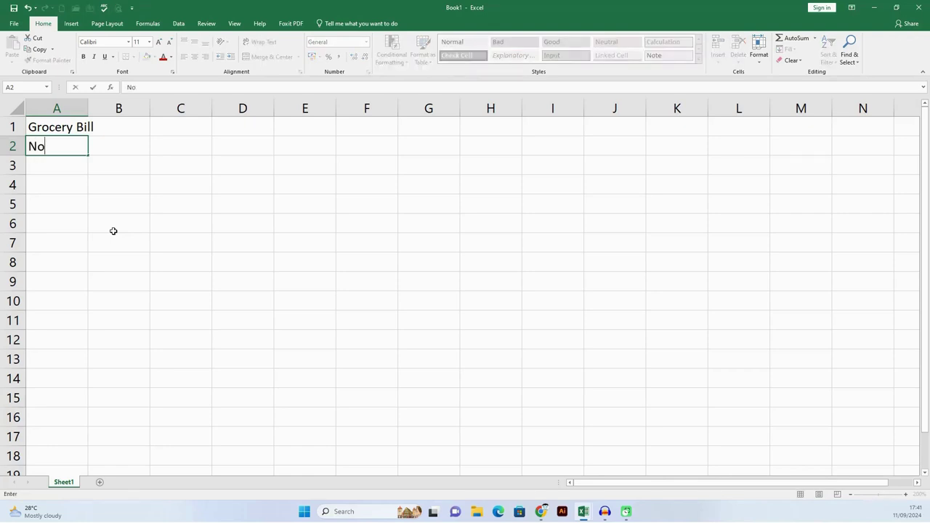
{"action": "key", "text": "Tab"}
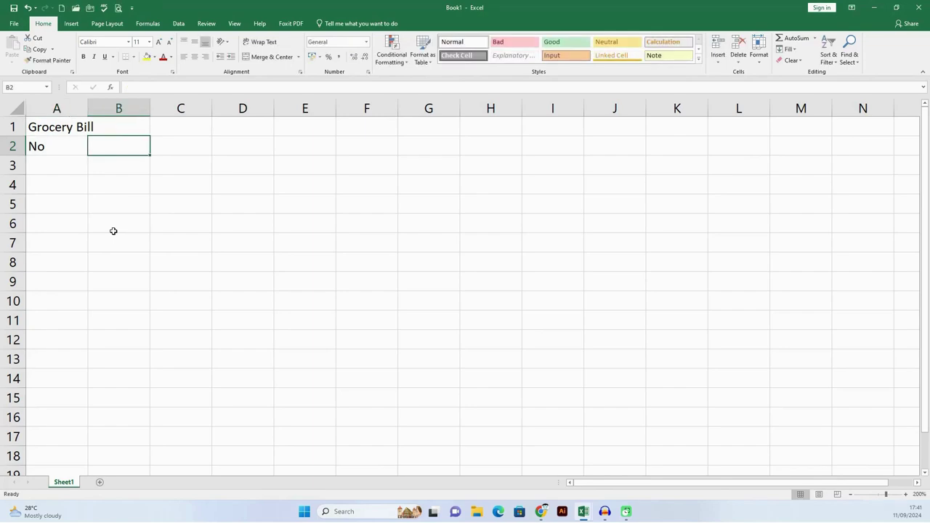
{"action": "type", "text": "Pr"}
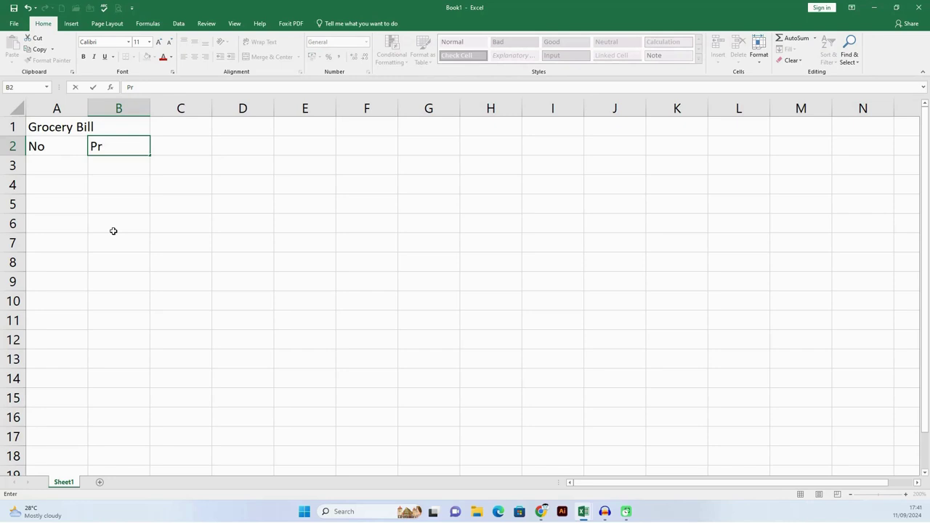
{"action": "type", "text": "odu"}
{"action": "type", "text": "ct"}
{"action": "key", "text": "Tab"}
{"action": "type", "text": "U"}
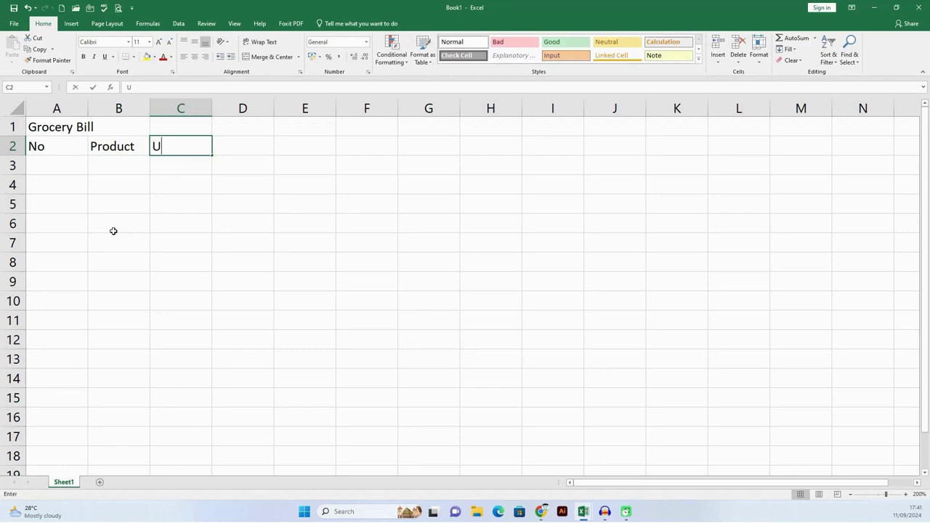
{"action": "type", "text": "nite"}
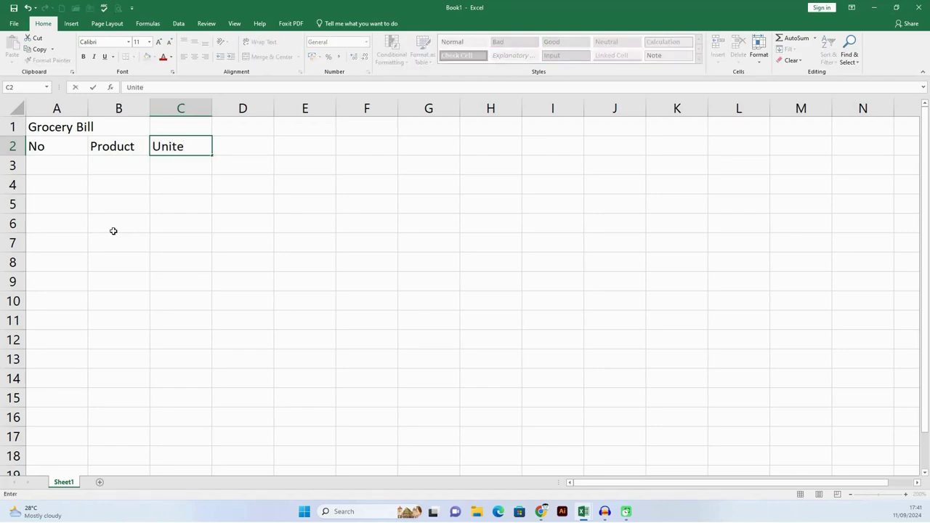
{"action": "type", "text": " Price"}
{"action": "key", "text": "Tab"}
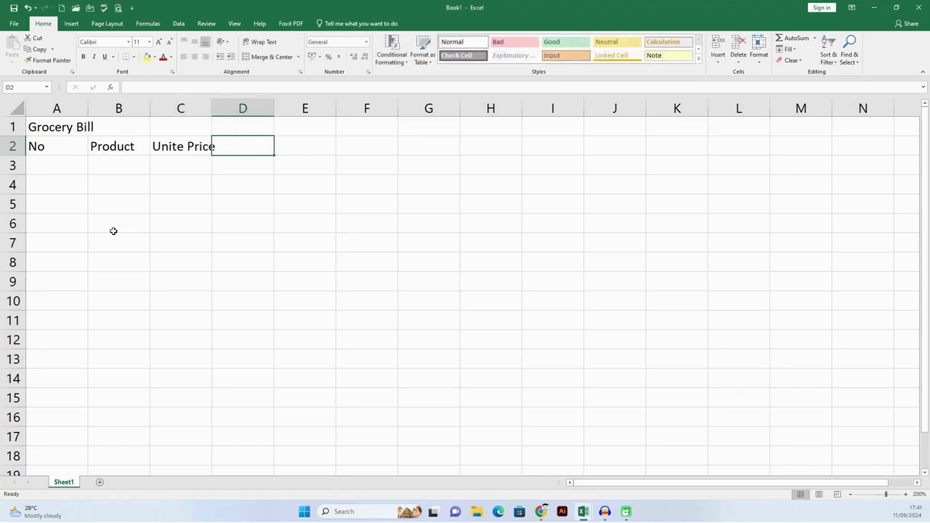
- Add the headers Dicount Price, Quontity and Total in D2:F2
{"action": "type", "text": "D"}
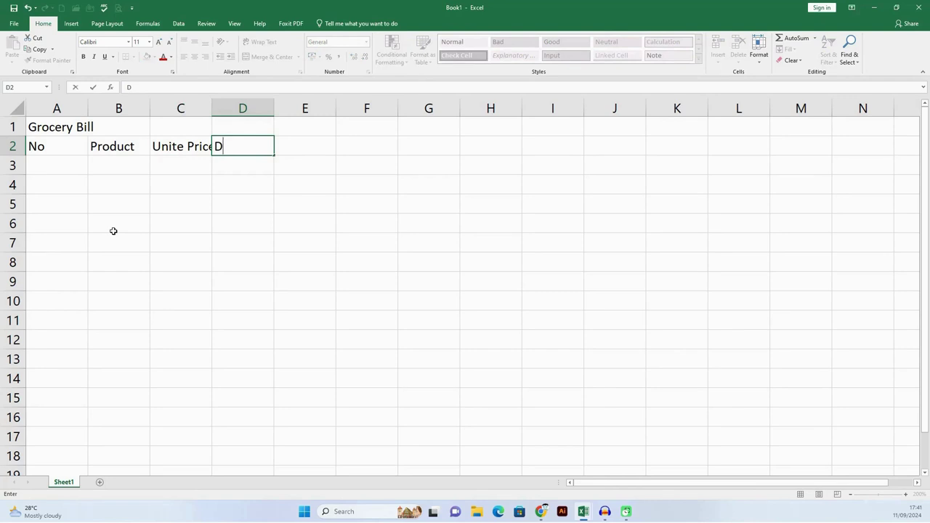
{"action": "type", "text": "icou"}
{"action": "type", "text": "nt A"}
{"action": "key", "text": "BackSpace"}
{"action": "type", "text": "Price"}
{"action": "key", "text": "Tab"}
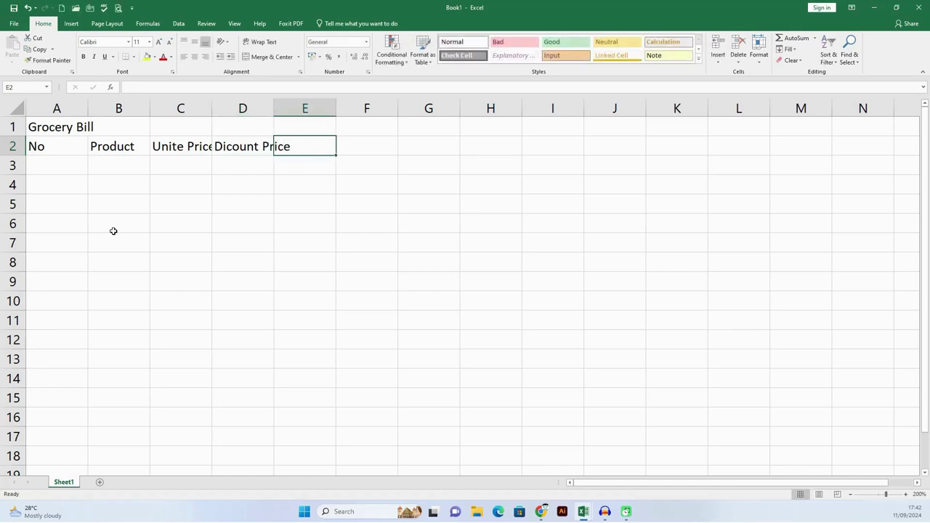
{"action": "type", "text": "Qu"}
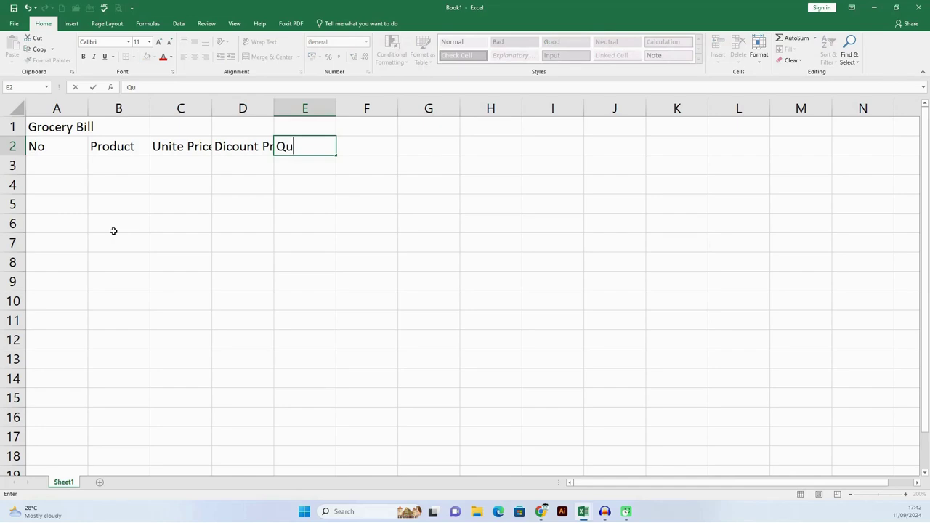
{"action": "type", "text": "ontity"}
{"action": "key", "text": "Tab"}
{"action": "type", "text": "T"}
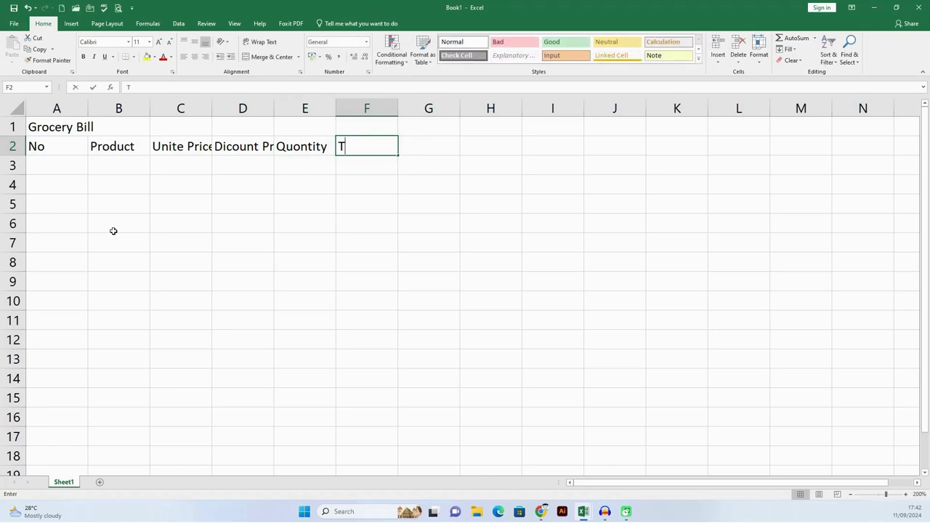
{"action": "type", "text": "otal"}
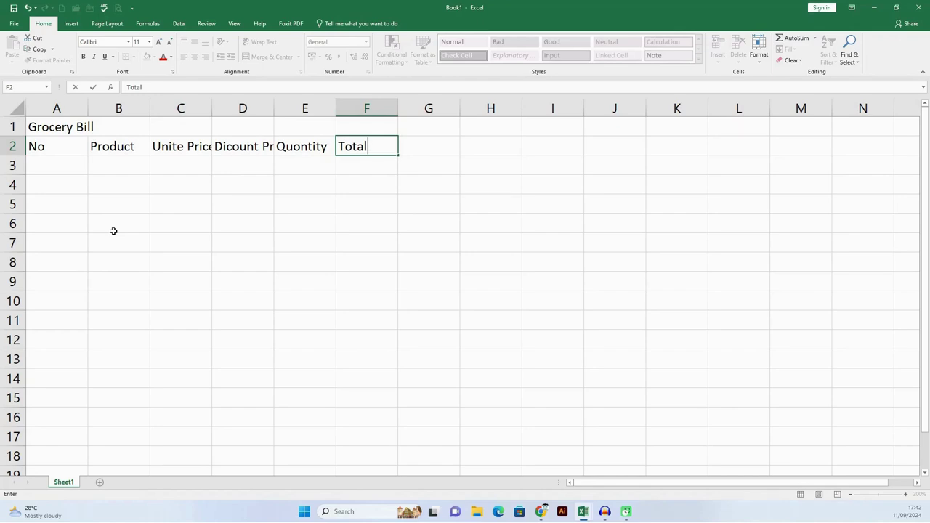
{"action": "key", "text": "Return"}
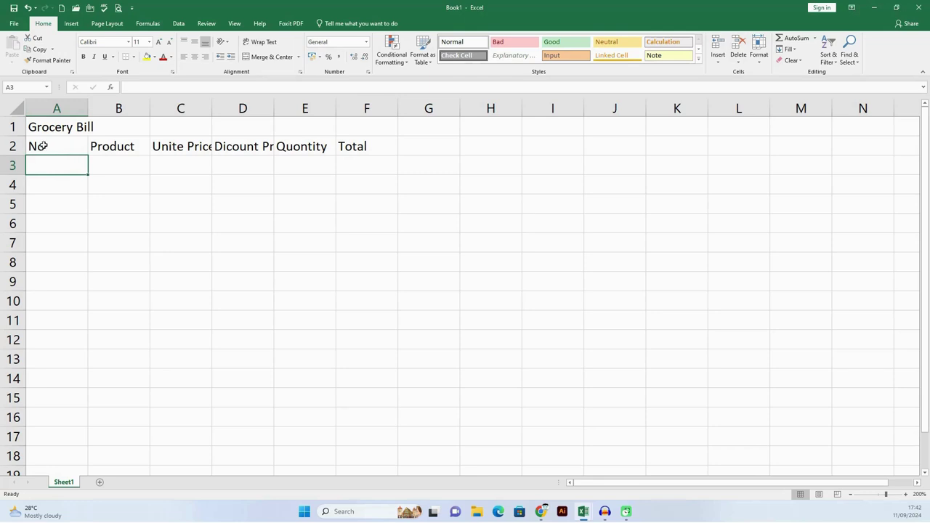
- Type item numbers 1, 2, 3 and 4 into A3:A6
{"action": "left_click", "coordinate": [45, 149]}
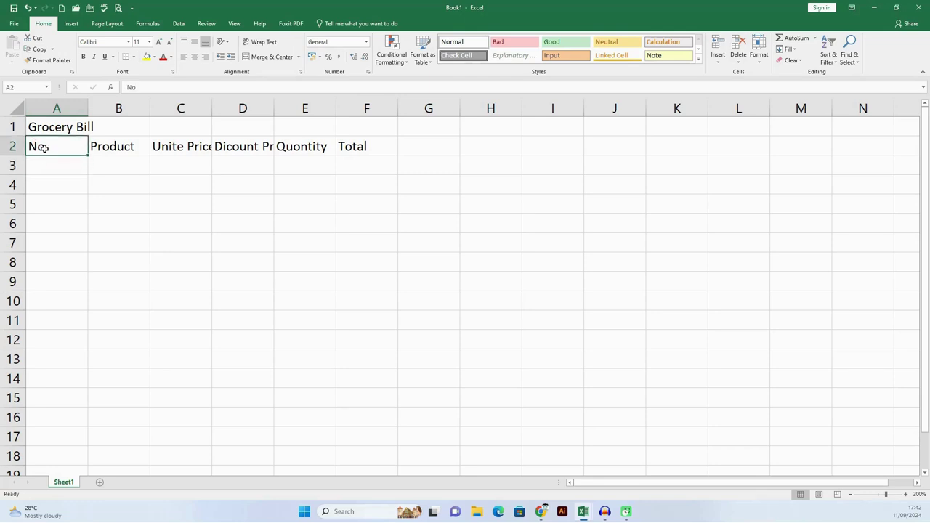
{"action": "left_click", "coordinate": [48, 163]}
{"action": "type", "text": "1"}
{"action": "key", "text": "Return"}
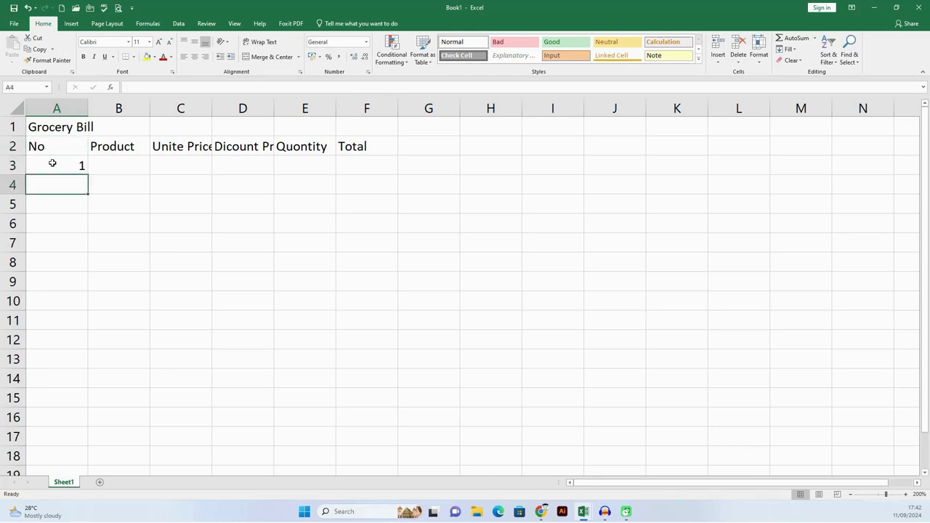
{"action": "type", "text": "2"}
{"action": "key", "text": "Return"}
{"action": "type", "text": "3"}
{"action": "key", "text": "Return"}
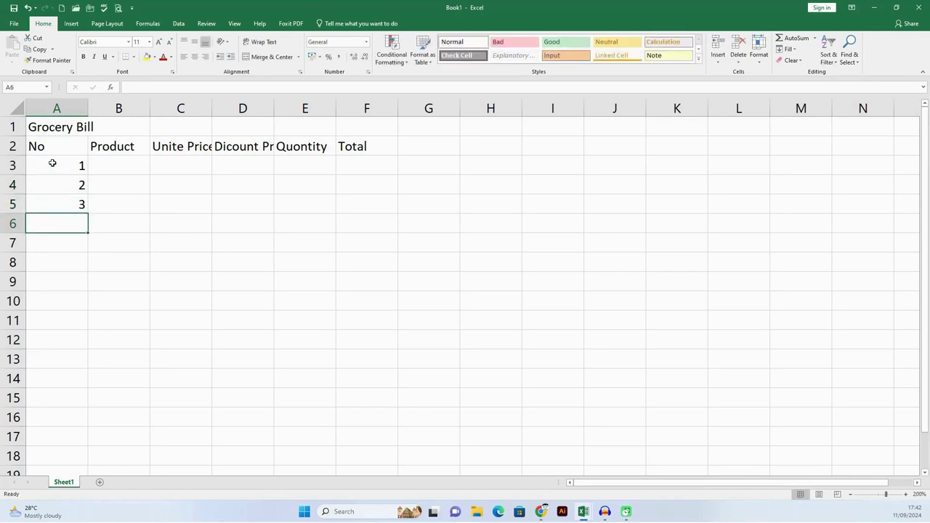
{"action": "type", "text": "4"}
{"action": "key", "text": "Return"}
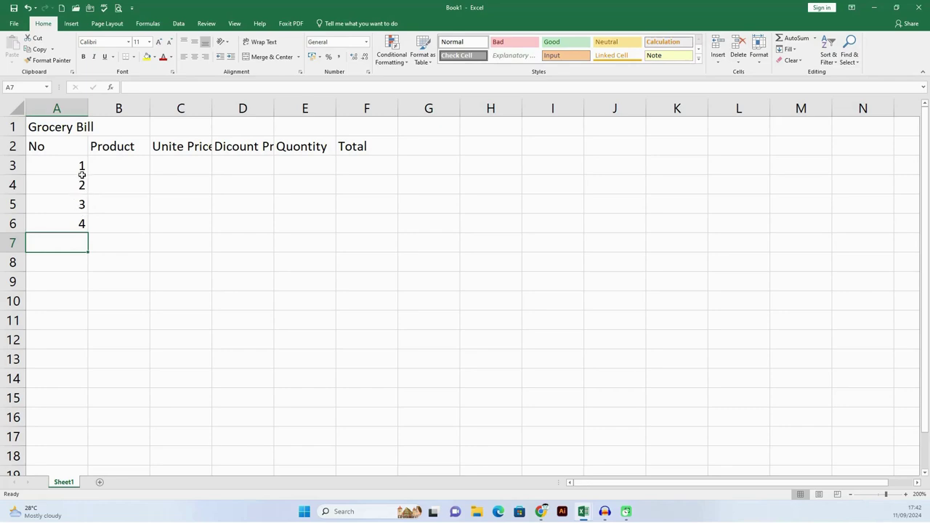
- Try extending the numbering down column A, then reset A4 to 1 and copy 1 to row 12
{"action": "left_click_drag", "start_coordinate": [80, 166], "coordinate": [80, 183]}
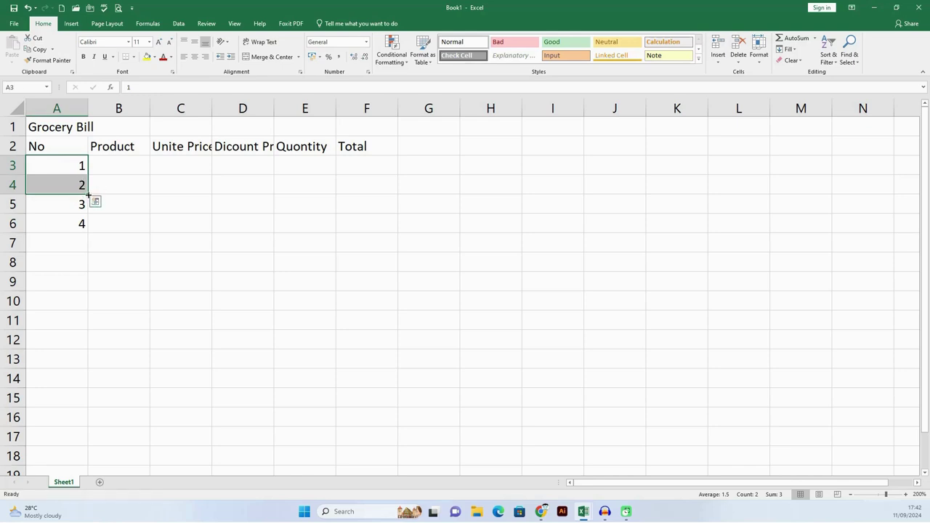
{"action": "mouse_move", "coordinate": [88, 195]}
{"action": "left_mouse_down"}
{"action": "mouse_move", "coordinate": [69, 365]}
{"action": "mouse_move", "coordinate": [69, 348]}
{"action": "left_mouse_up"}
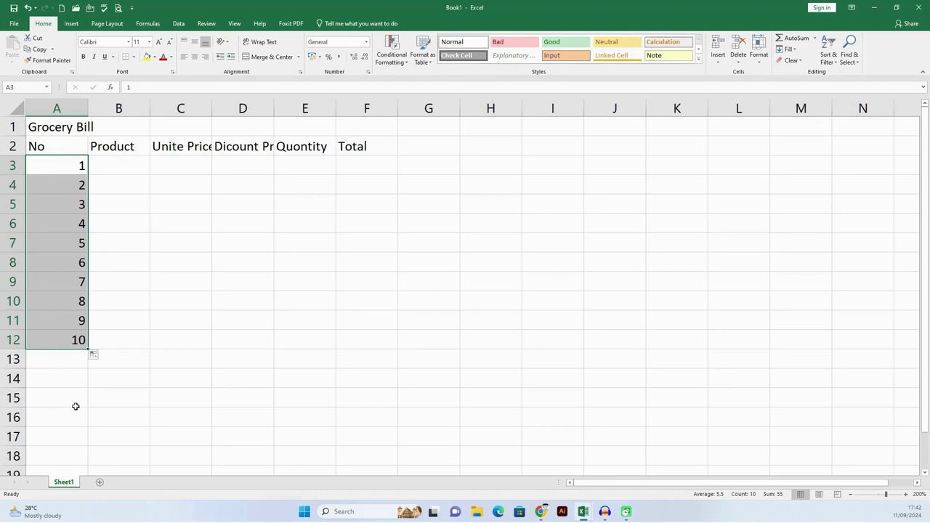
{"action": "left_click", "coordinate": [74, 169]}
{"action": "left_click", "coordinate": [73, 185]}
{"action": "type", "text": "1"}
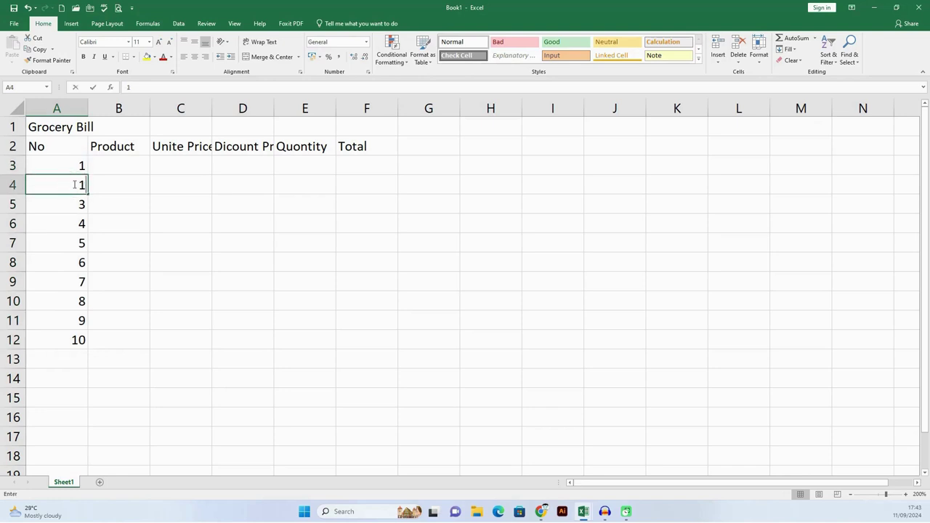
{"action": "key", "text": "Return"}
{"action": "left_click", "coordinate": [80, 167]}
{"action": "left_click_drag", "start_coordinate": [80, 167], "coordinate": [39, 361]}
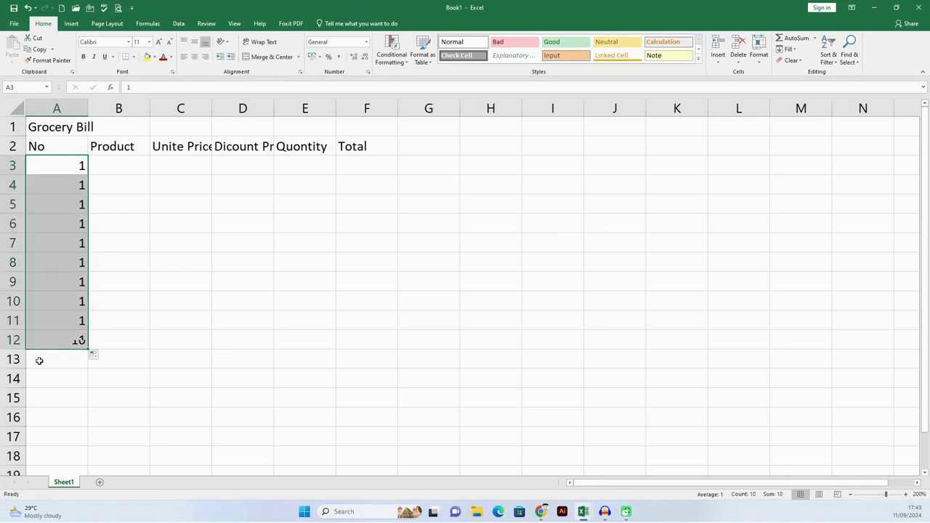
- Set A4 to 2 and fill A3:A12 with the series 1 to 10
{"action": "left_click", "coordinate": [80, 184]}
{"action": "type", "text": "2"}
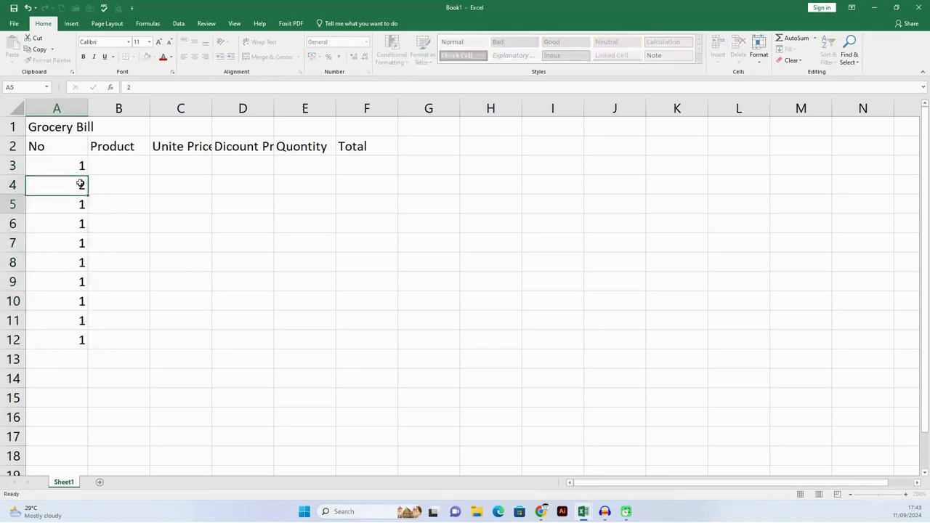
{"action": "key", "text": "Return"}
{"action": "left_click_drag", "start_coordinate": [69, 166], "coordinate": [64, 343]}
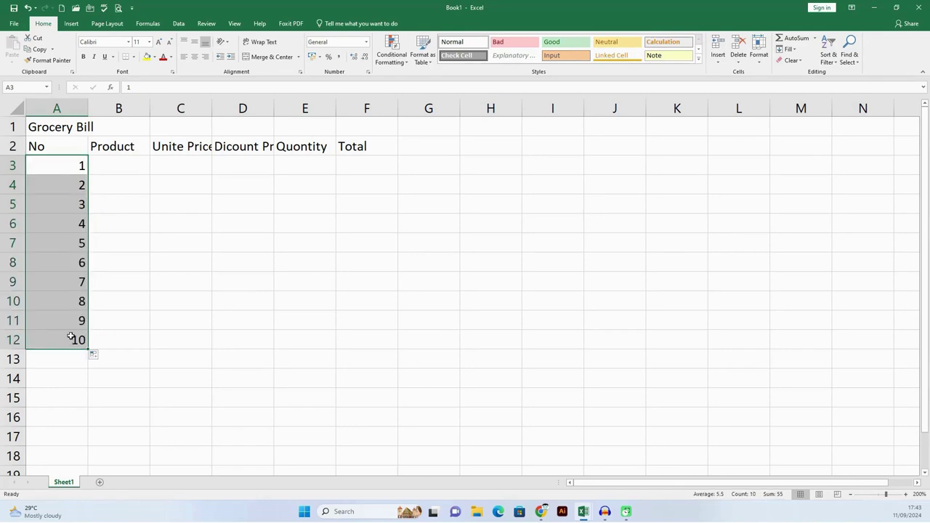
{"action": "left_click", "coordinate": [160, 239]}
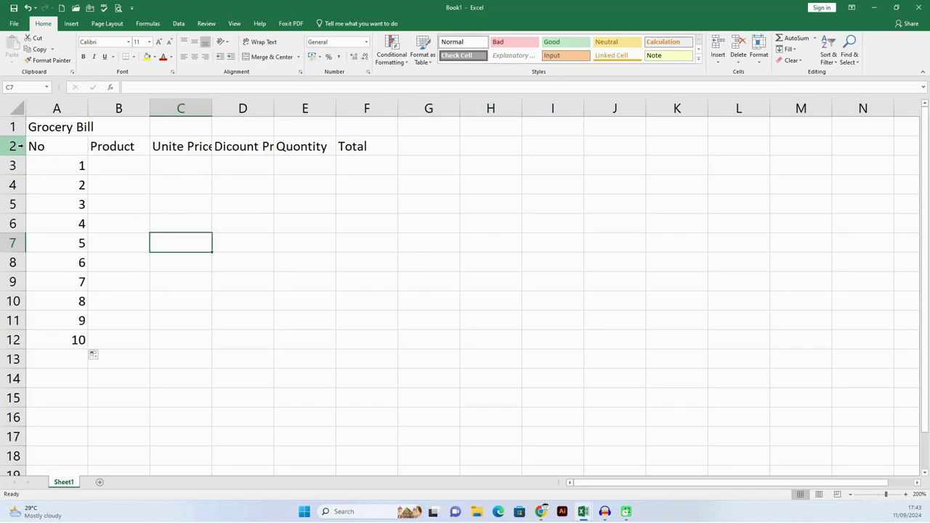
{"action": "left_click", "coordinate": [12, 146]}
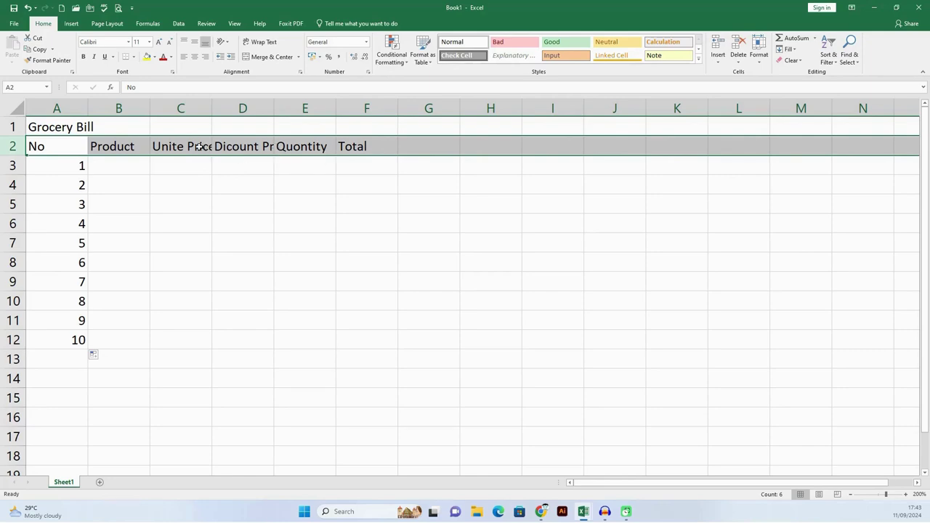
{"action": "left_click", "coordinate": [132, 183]}
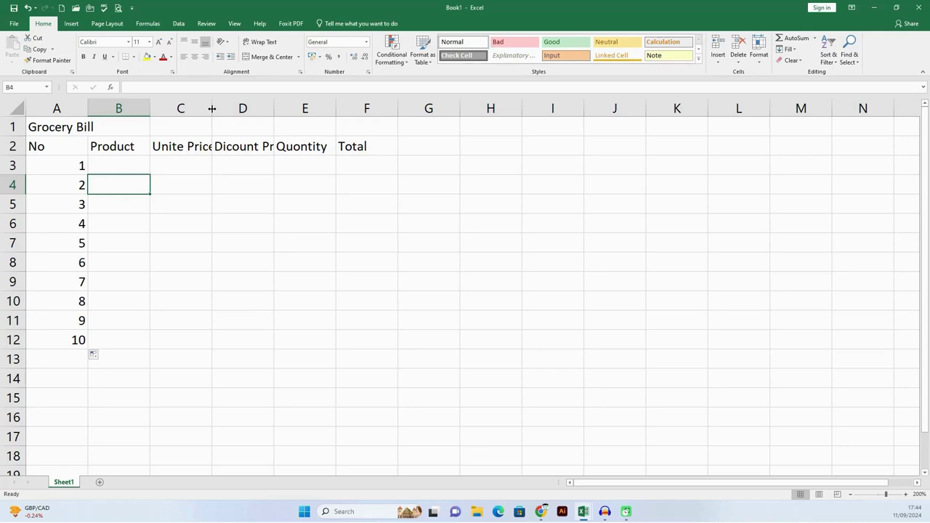
- Widen column C so the 'Unite Price' heading fits
{"action": "double_click", "coordinate": [212, 109]}
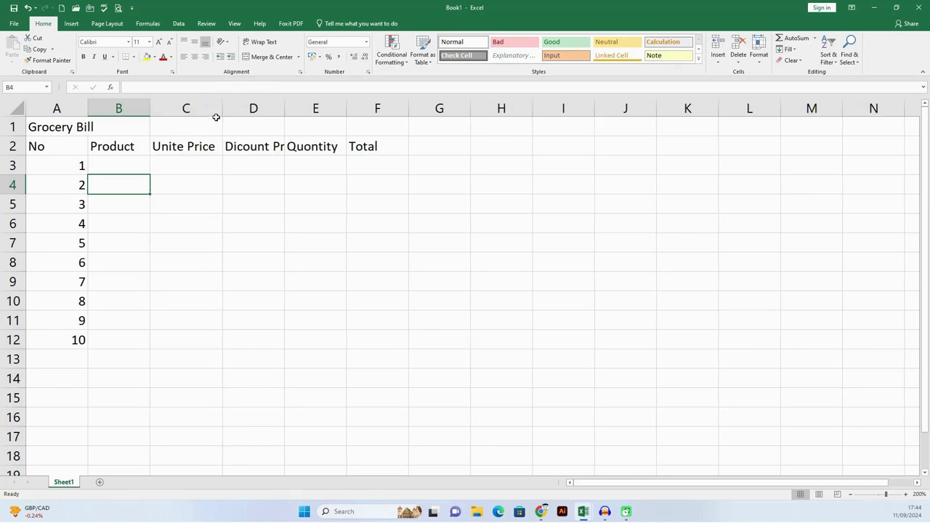
{"action": "mouse_move", "coordinate": [222, 108]}
{"action": "left_mouse_down"}
{"action": "mouse_move", "coordinate": [205, 109]}
{"action": "mouse_move", "coordinate": [270, 127]}
{"action": "left_mouse_up"}
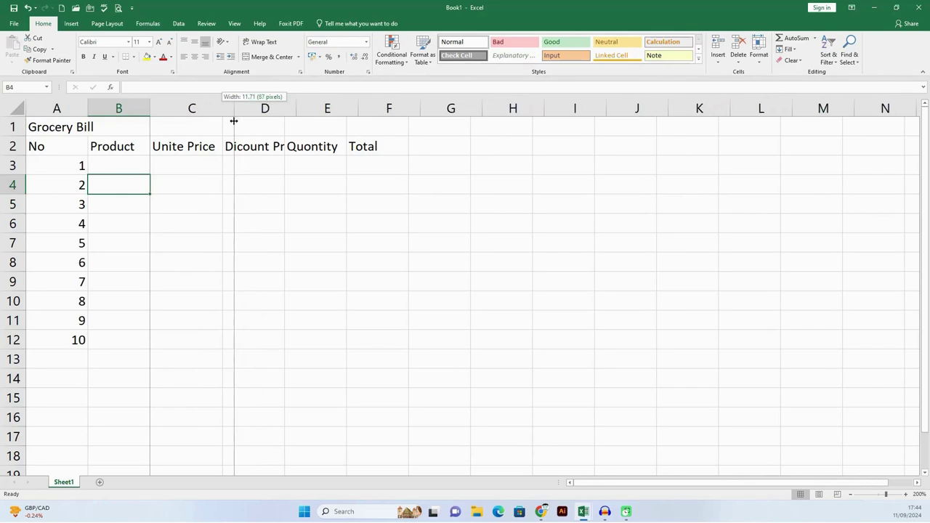
{"action": "left_click_drag", "start_coordinate": [270, 127], "coordinate": [271, 128]}
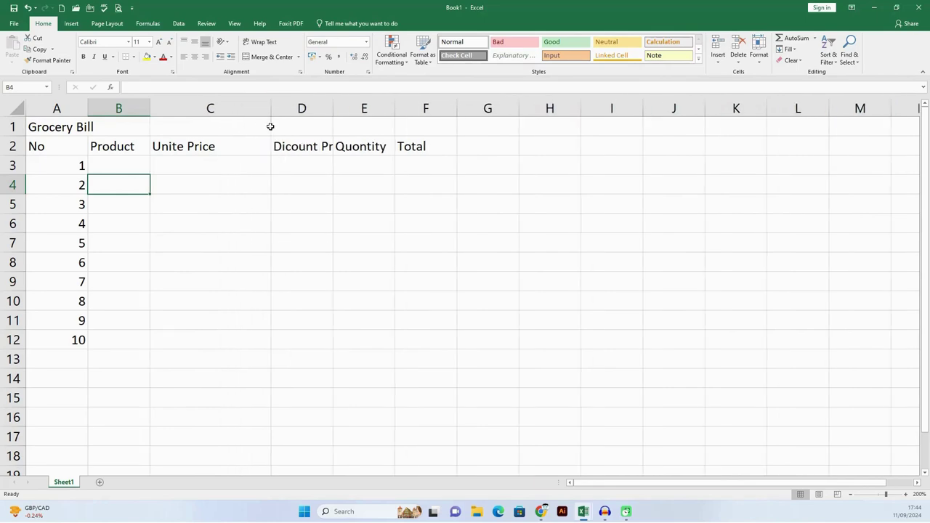
{"action": "left_click", "coordinate": [204, 110]}
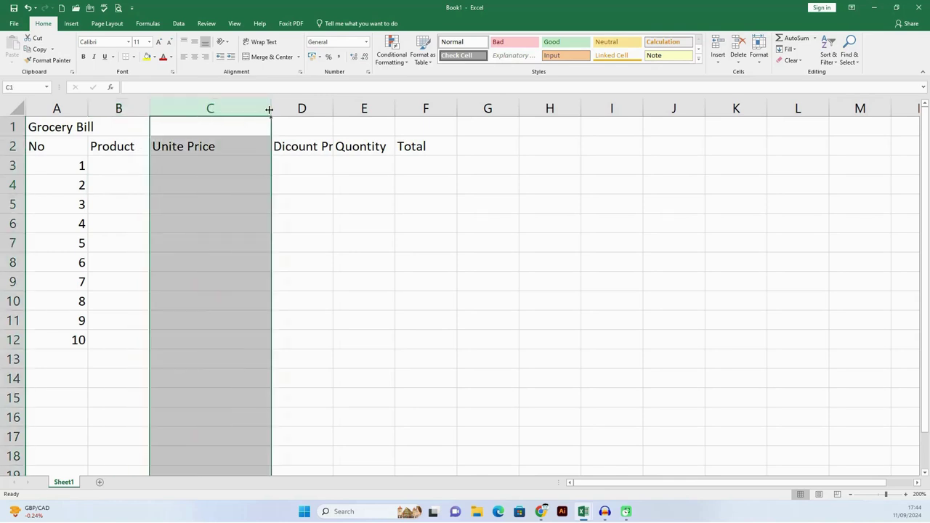
{"action": "left_click_drag", "start_coordinate": [269, 109], "coordinate": [213, 115]}
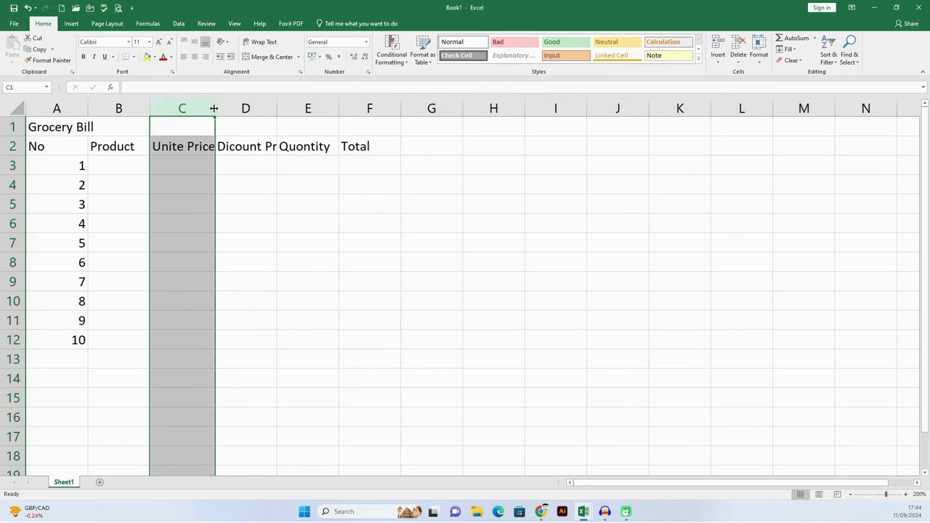
{"action": "mouse_move", "coordinate": [214, 108]}
{"action": "left_mouse_down"}
{"action": "mouse_move", "coordinate": [234, 112]}
{"action": "mouse_move", "coordinate": [221, 108]}
{"action": "left_mouse_up"}
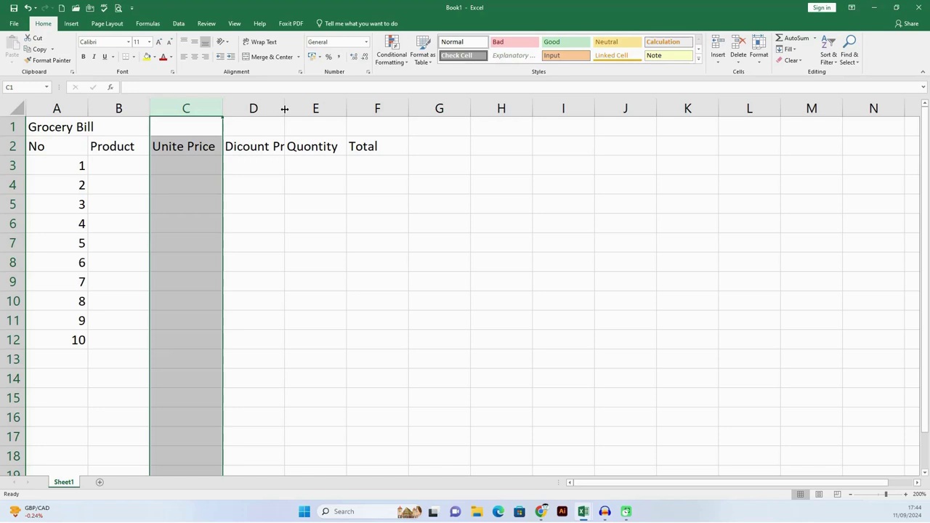
- Widen column D so the 'Dicount Price' heading fits
{"action": "left_click", "coordinate": [267, 108]}
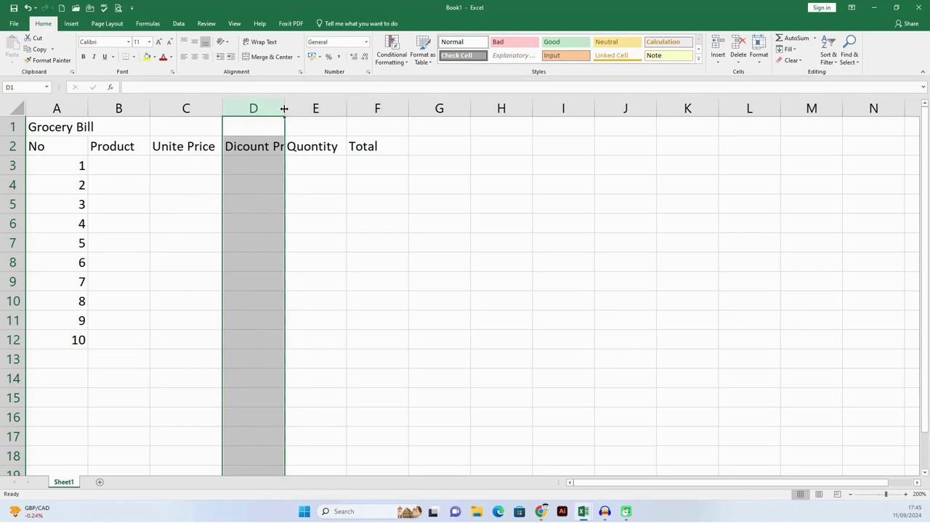
{"action": "left_click_drag", "start_coordinate": [284, 108], "coordinate": [284, 108]}
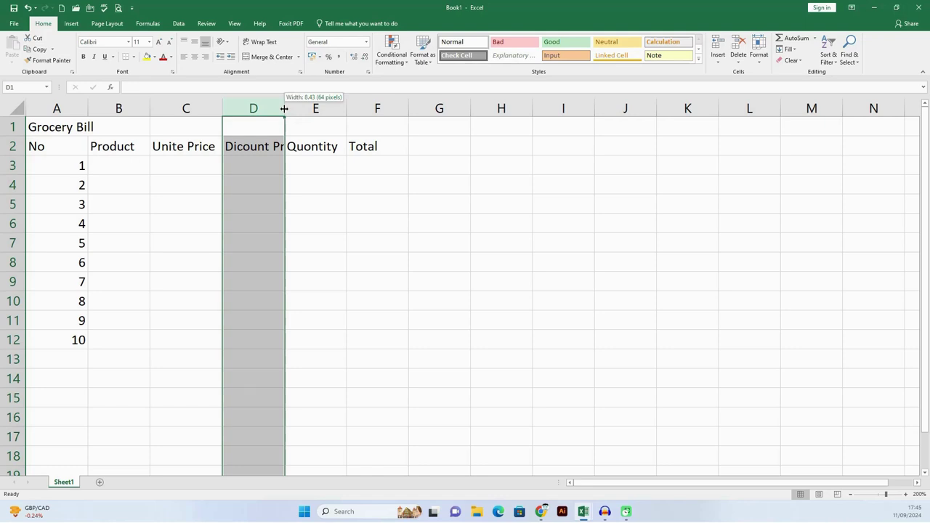
{"action": "left_click_drag", "start_coordinate": [285, 108], "coordinate": [298, 110]}
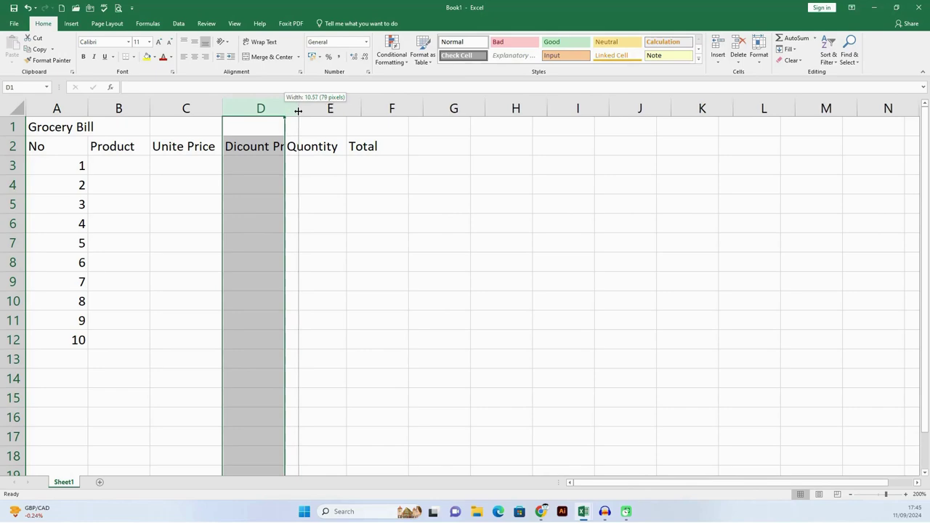
{"action": "left_click_drag", "start_coordinate": [298, 111], "coordinate": [305, 111]}
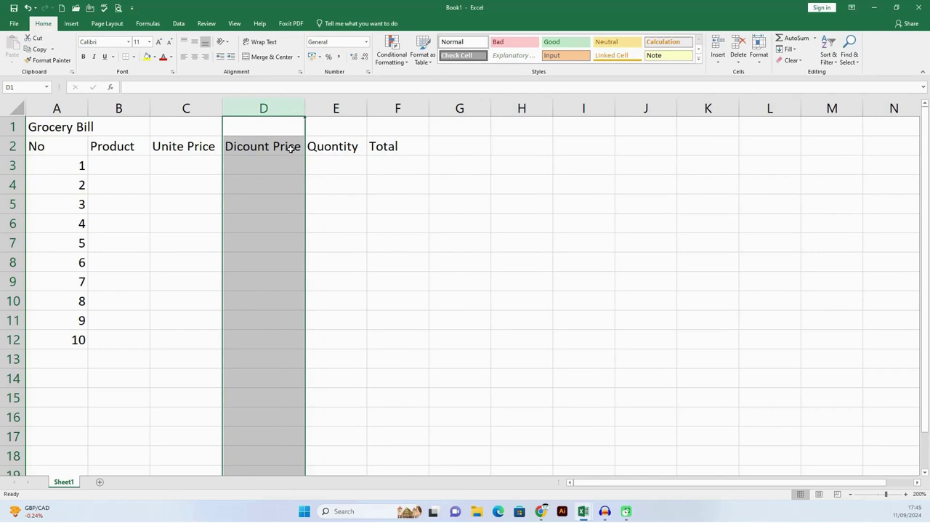
{"action": "left_click", "coordinate": [273, 200]}
- Select columns A through F one by one, ending on cell E5
{"action": "left_click", "coordinate": [68, 108]}
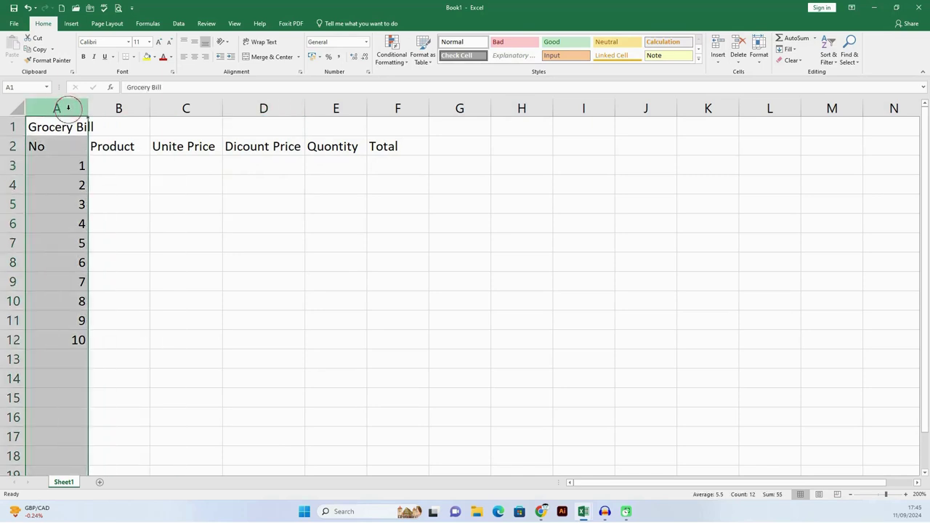
{"action": "left_click", "coordinate": [127, 109]}
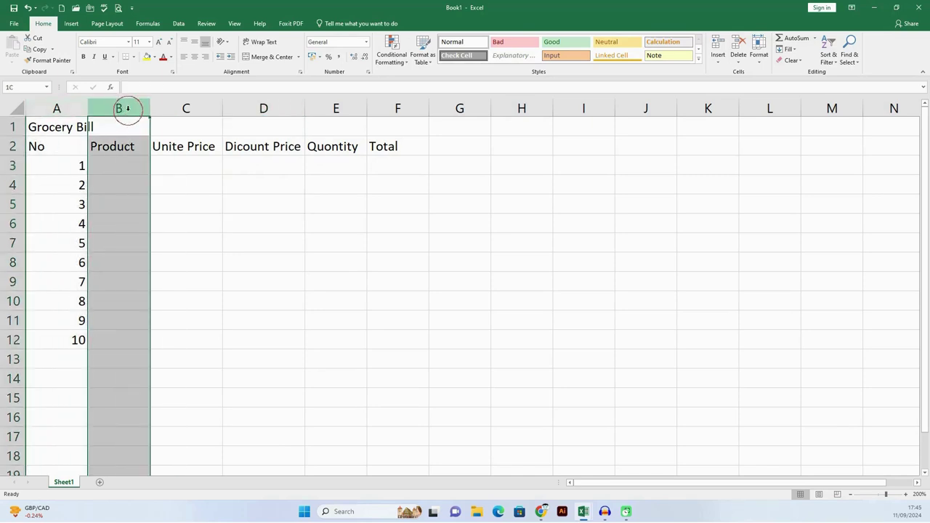
{"action": "left_click", "coordinate": [193, 109]}
{"action": "left_click", "coordinate": [261, 109]}
{"action": "left_click", "coordinate": [327, 109]}
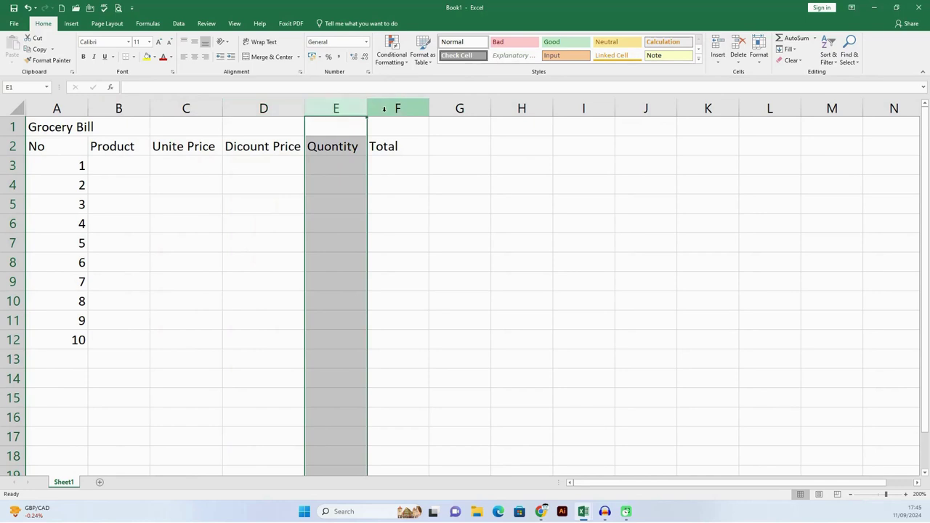
{"action": "left_click", "coordinate": [386, 110]}
{"action": "left_click", "coordinate": [317, 211]}
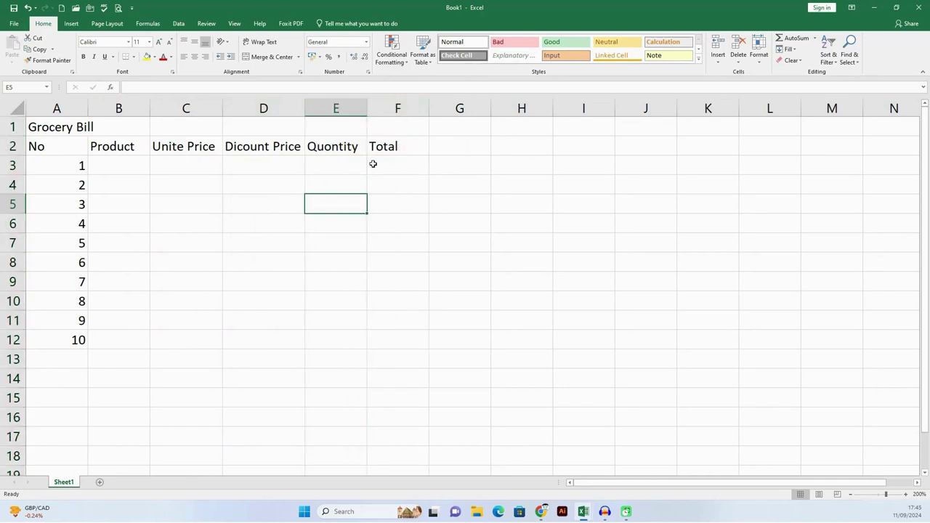
- Enter Fresh Milk, Samba Rice 5kg, Dhal 500g and White Sugar 1kg in B3:B6
{"action": "left_click", "coordinate": [127, 171]}
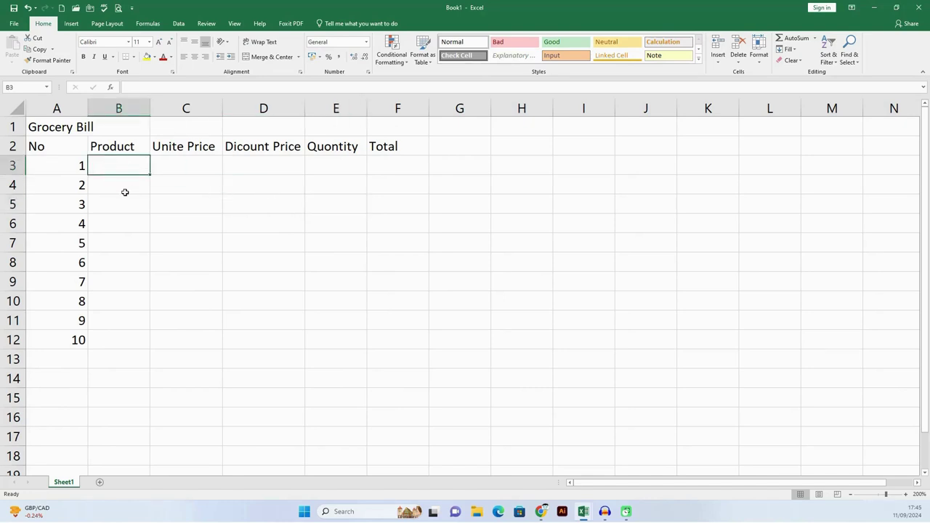
{"action": "type", "text": "F"}
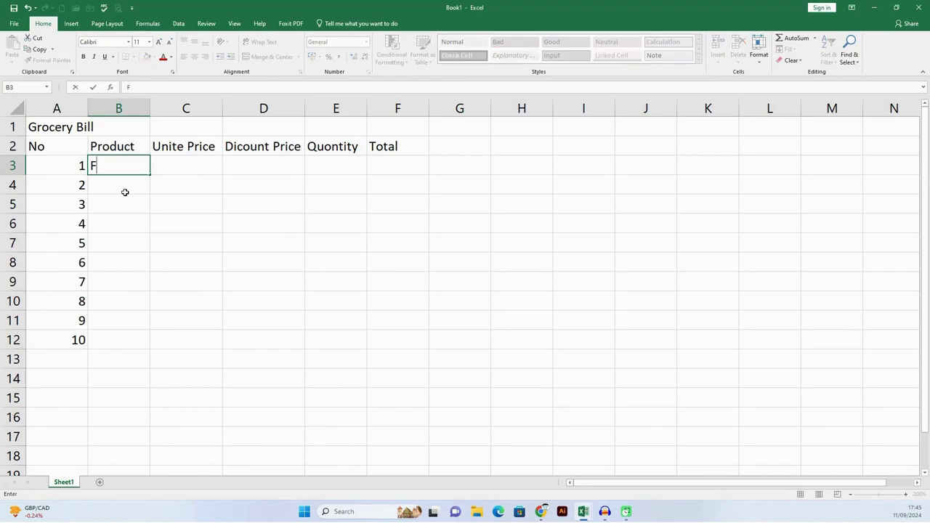
{"action": "type", "text": "resh "}
{"action": "type", "text": "Mi"}
{"action": "type", "text": "lk"}
{"action": "key", "text": "Return"}
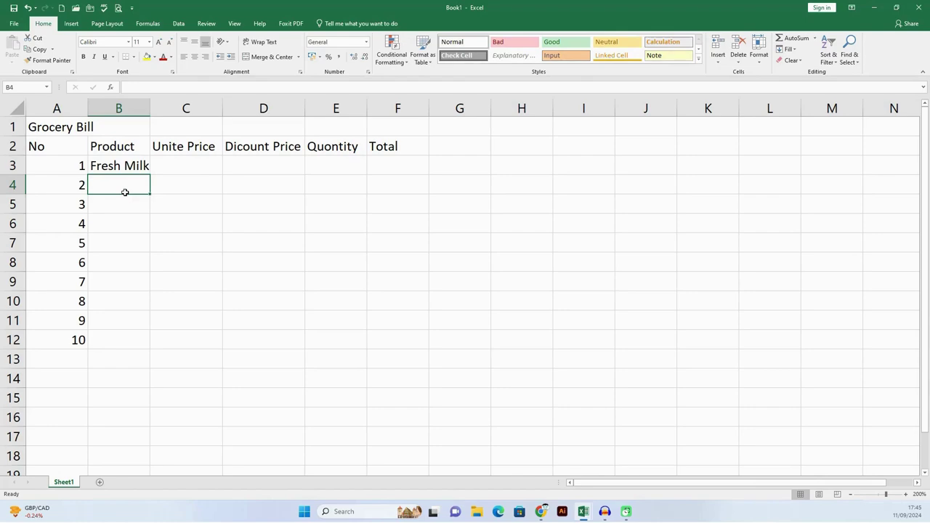
{"action": "type", "text": "Samba "}
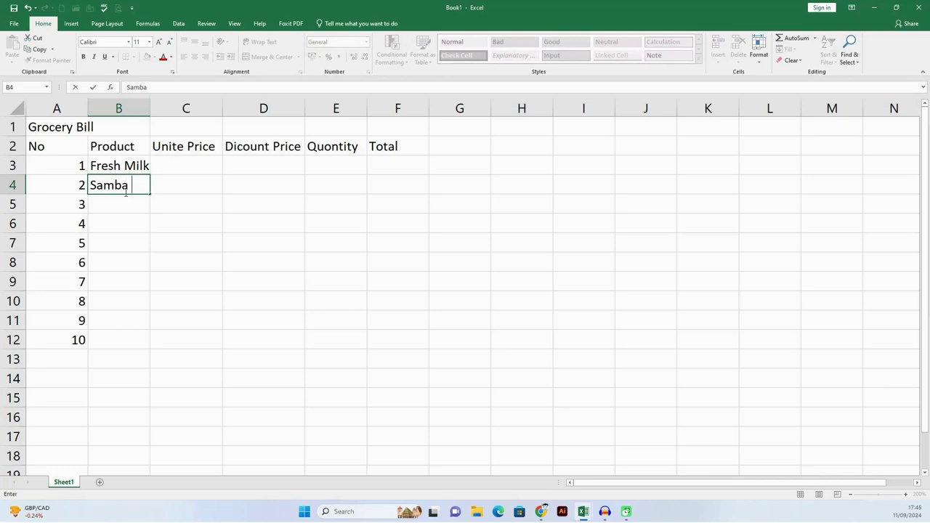
{"action": "type", "text": "Rice"}
{"action": "type", "text": " 5"}
{"action": "type", "text": "kg"}
{"action": "key", "text": "Return"}
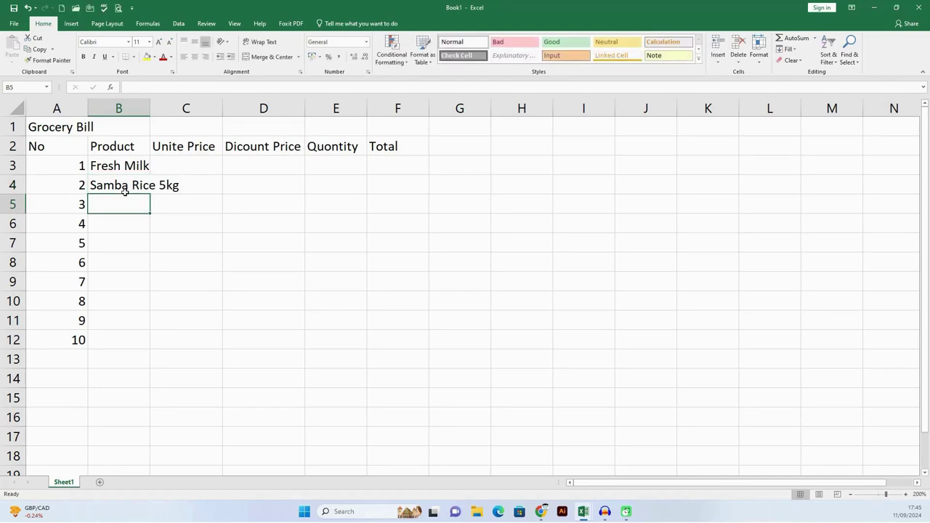
{"action": "type", "text": "D"}
{"action": "type", "text": "hal"}
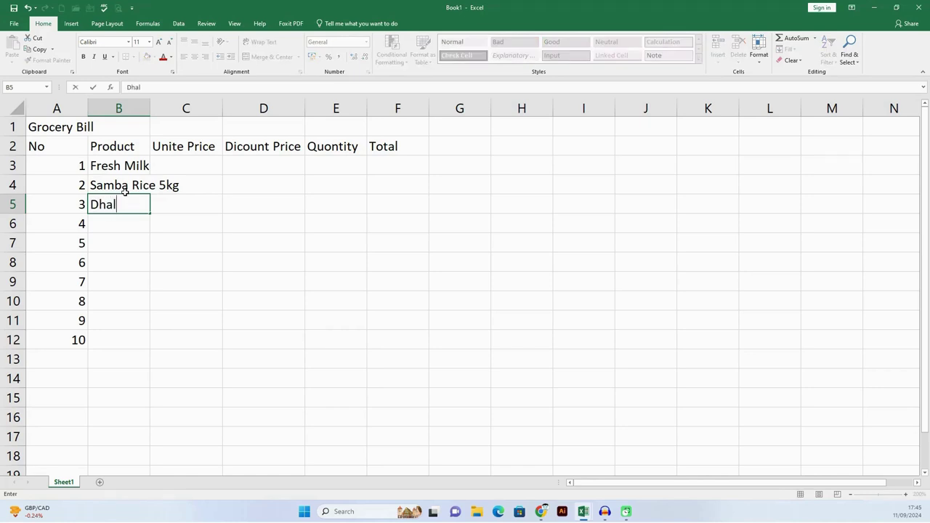
{"action": "type", "text": " 500"}
{"action": "type", "text": "g"}
{"action": "key", "text": "Return"}
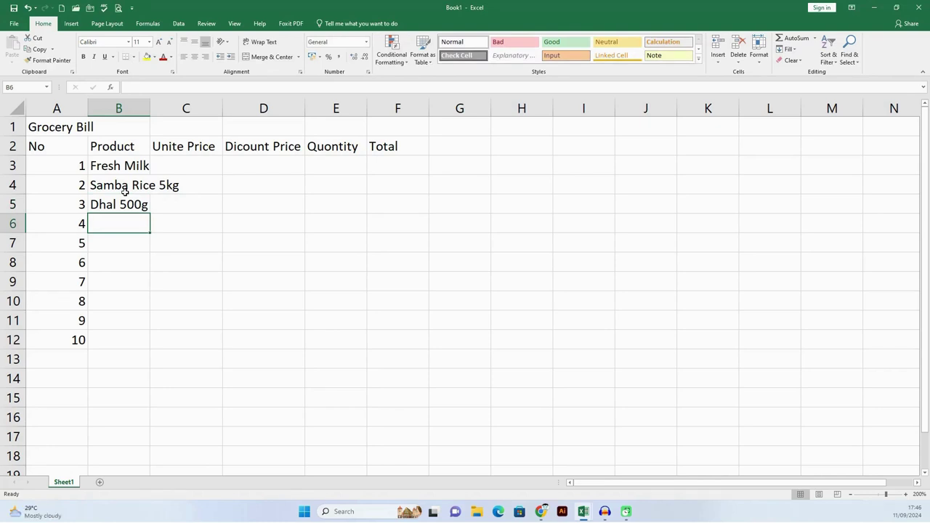
{"action": "type", "text": "White"}
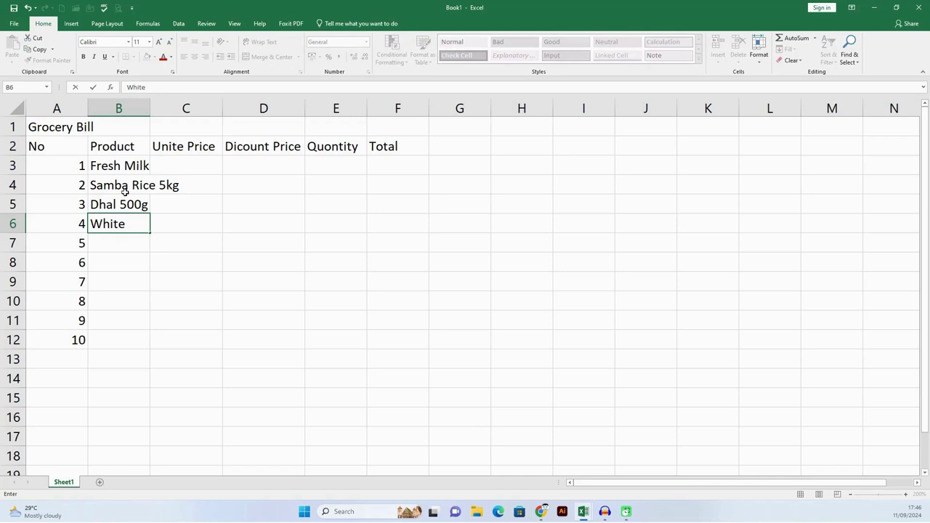
{"action": "type", "text": " Suga"}
{"action": "type", "text": "r "}
{"action": "type", "text": "1kg"}
{"action": "key", "text": "Return"}
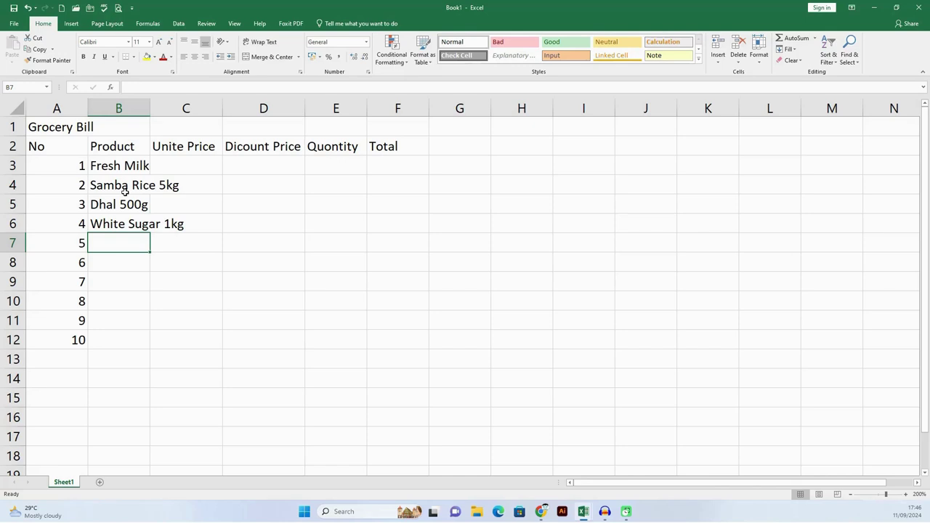
- Add Chocolate Biscuit 150g, Big Onion 500g and Potatoes 500g in B7:B9
{"action": "type", "text": "Ch"}
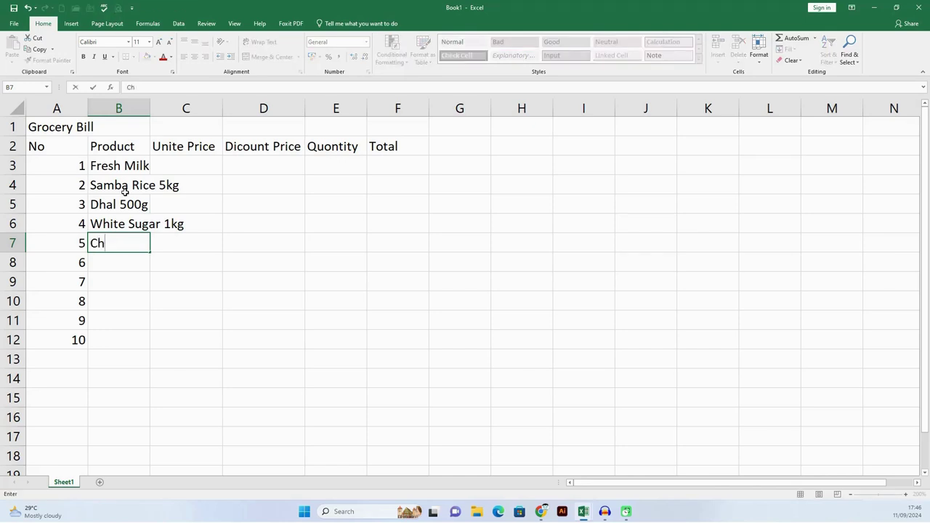
{"action": "type", "text": "ocolat"}
{"action": "type", "text": "e"}
{"action": "type", "text": " Bis"}
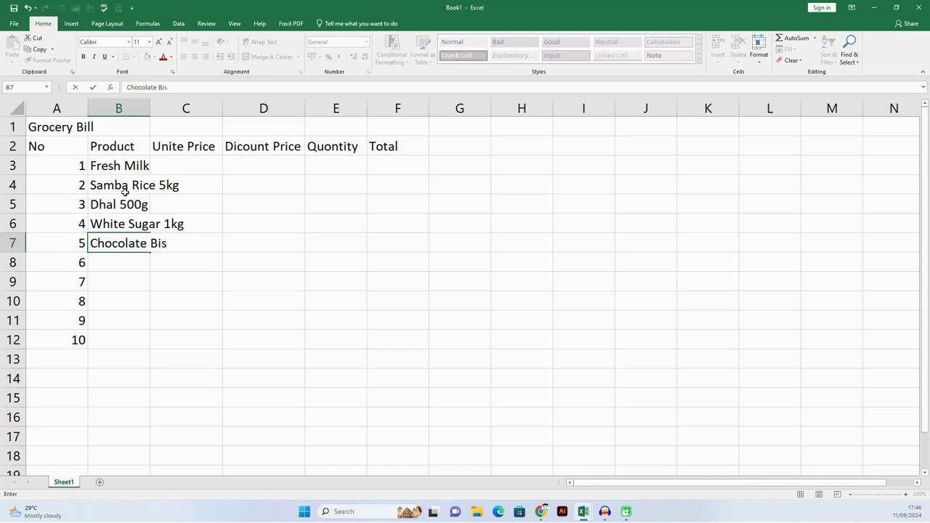
{"action": "type", "text": "cuit"}
{"action": "key", "text": "super+w"}
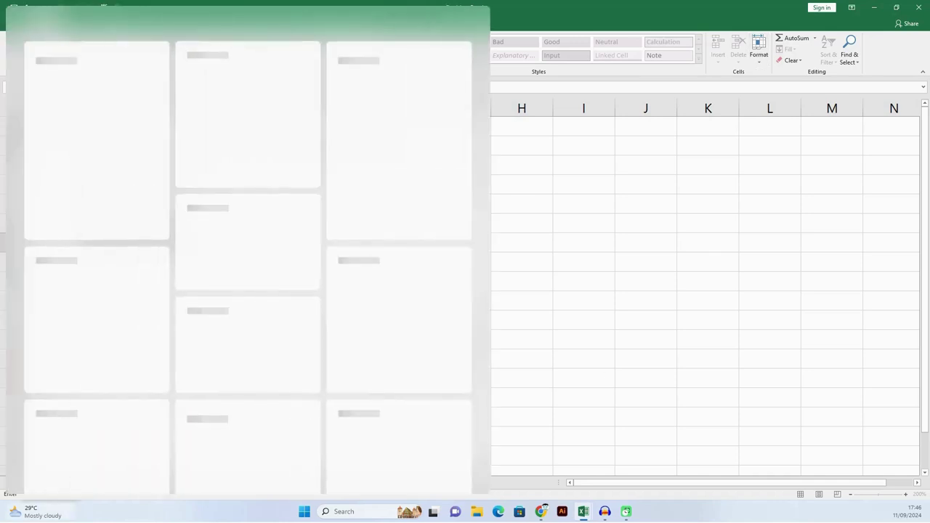
{"action": "key", "text": "super+w"}
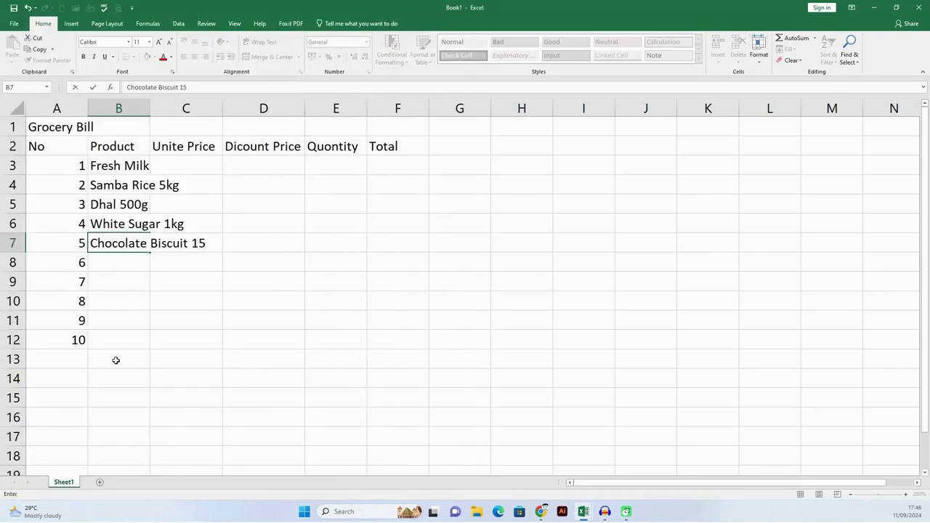
{"action": "type", "text": "0g"}
{"action": "key", "text": "Return"}
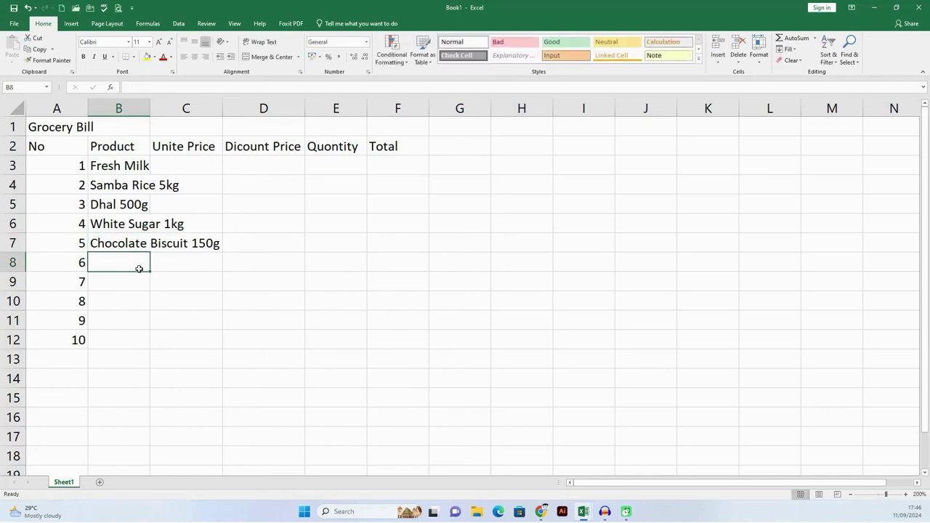
{"action": "type", "text": "Big"}
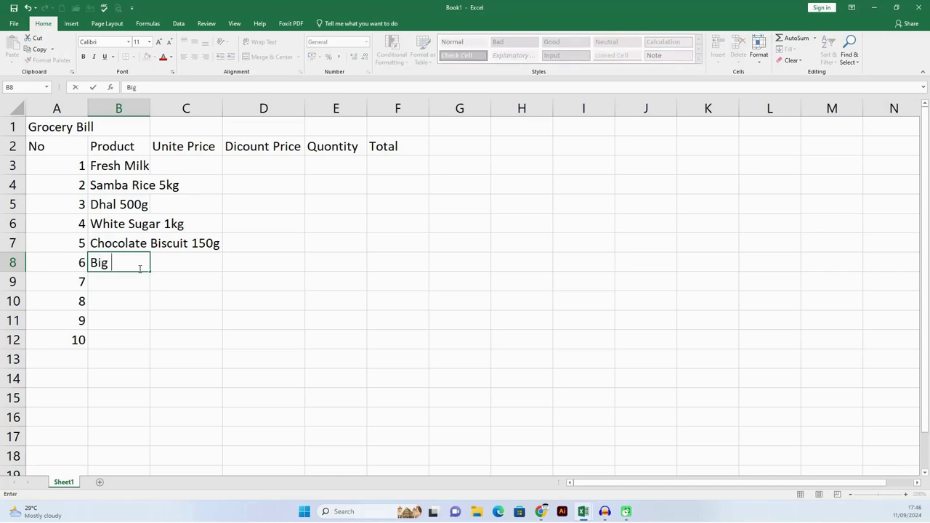
{"action": "type", "text": " I"}
{"action": "type", "text": "On"}
{"action": "type", "text": "i"}
{"action": "type", "text": "on"}
{"action": "type", "text": "500g"}
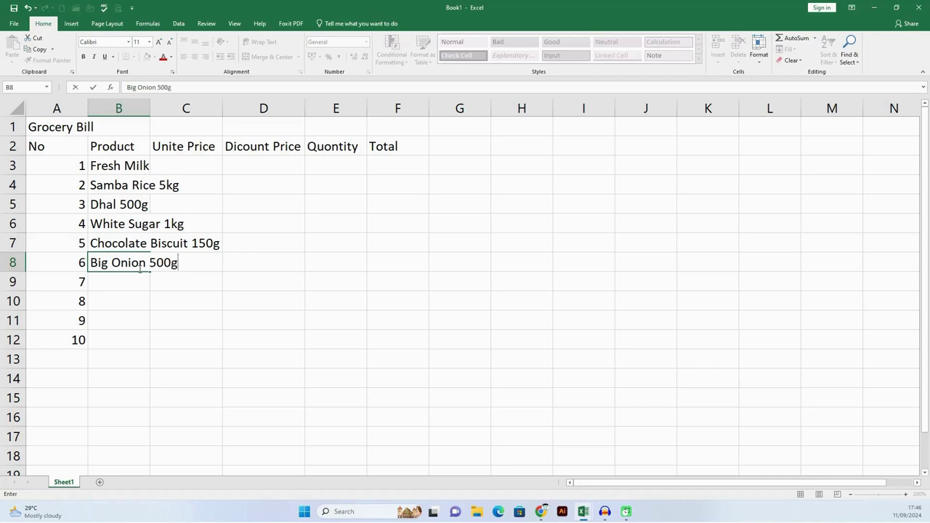
{"action": "key", "text": "Return"}
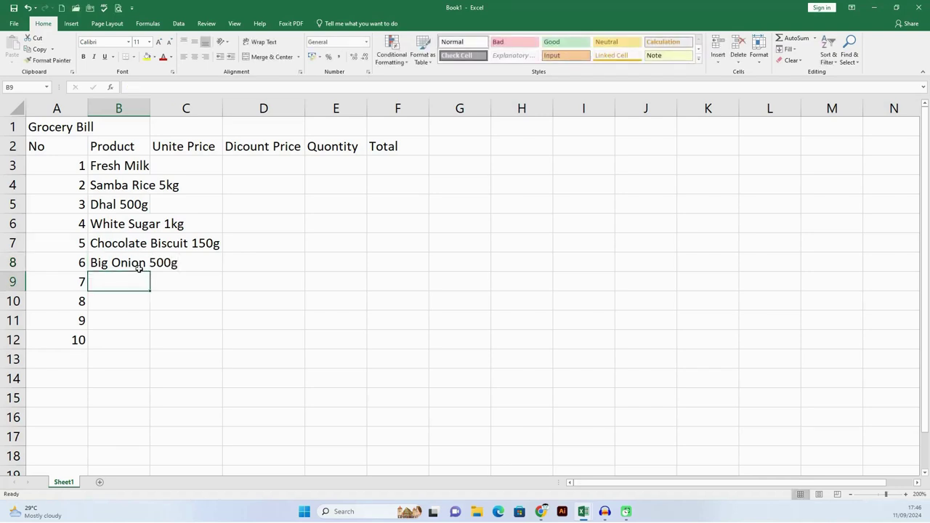
{"action": "type", "text": "P"}
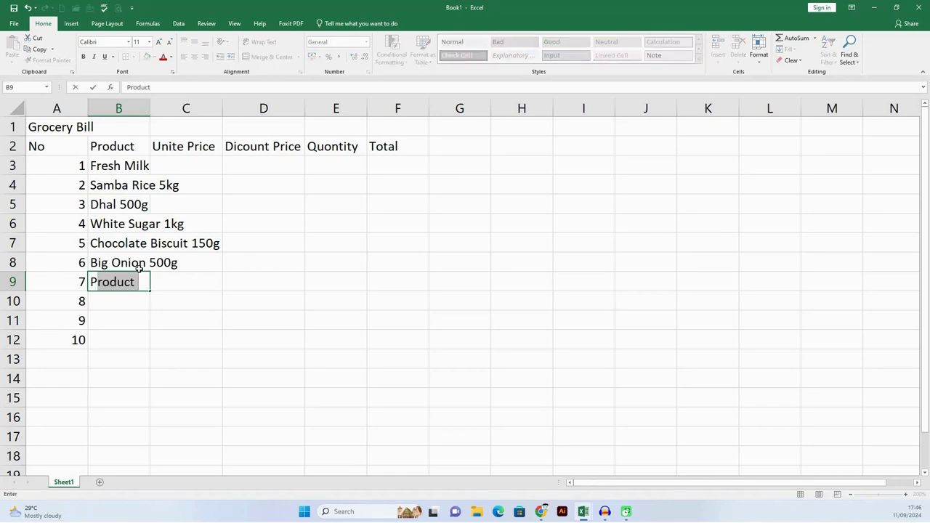
{"action": "type", "text": "otat"}
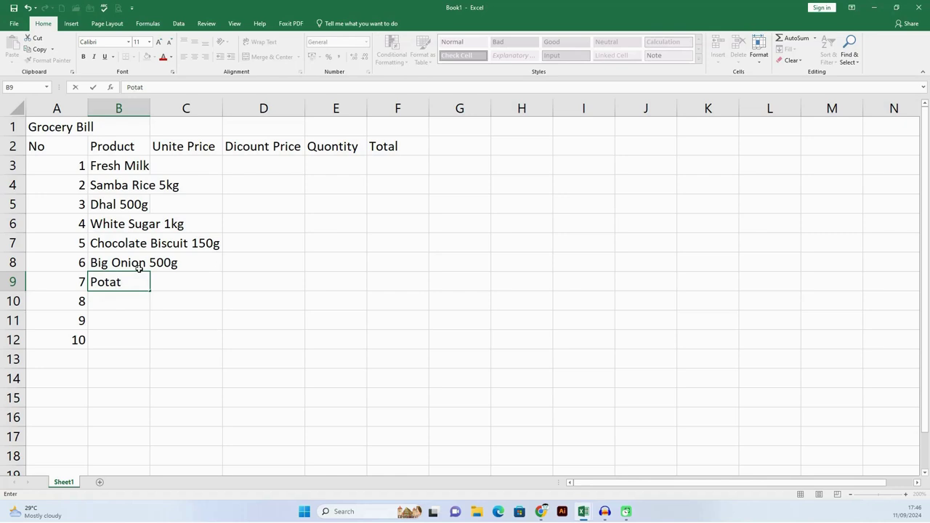
{"action": "type", "text": "oes"}
{"action": "type", "text": " 500g"}
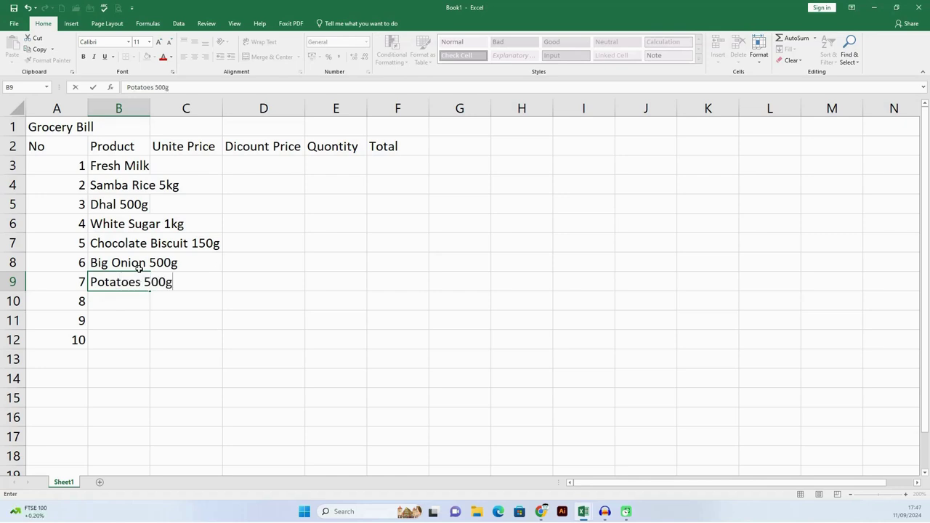
{"action": "key", "text": "Return"}
- Enter Carrot 500g, Rice Flour 400g and Detergent Powder 1kg in B10:B12, fixing typos
{"action": "type", "text": "C"}
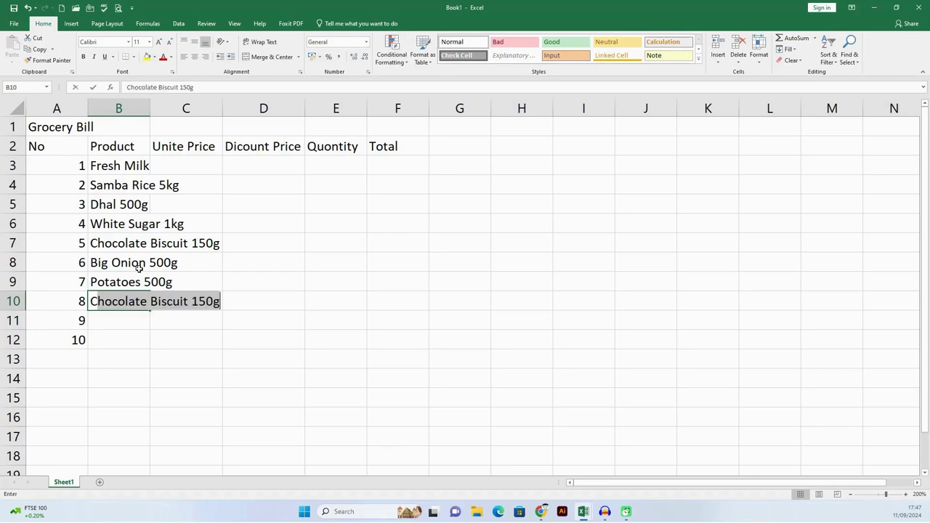
{"action": "type", "text": "a"}
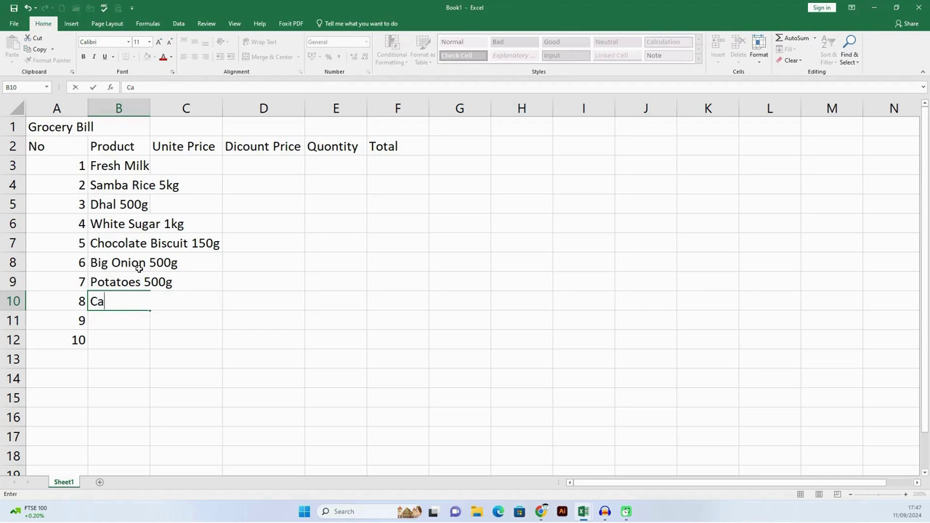
{"action": "key", "text": "BackSpace"}
{"action": "key", "text": "BackSpace"}
{"action": "type", "text": "C"}
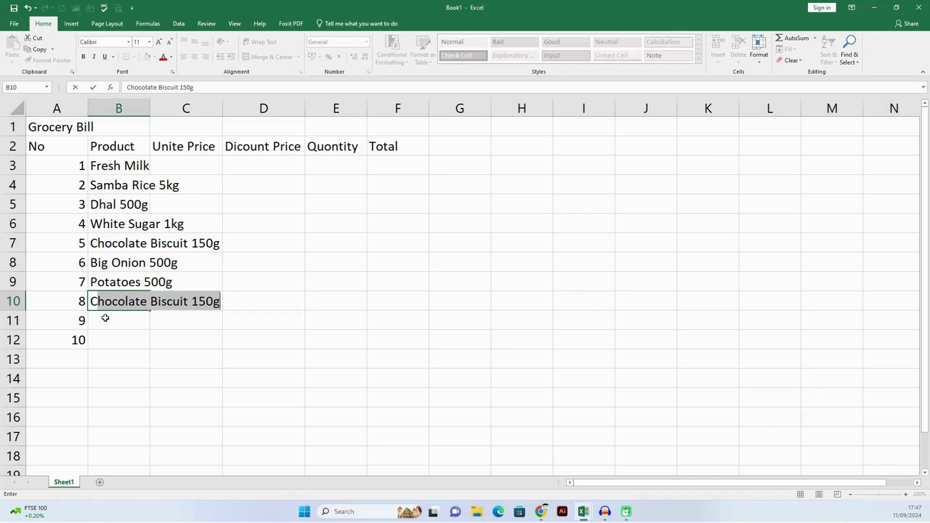
{"action": "key", "text": "BackSpace"}
{"action": "key", "text": "BackSpace"}
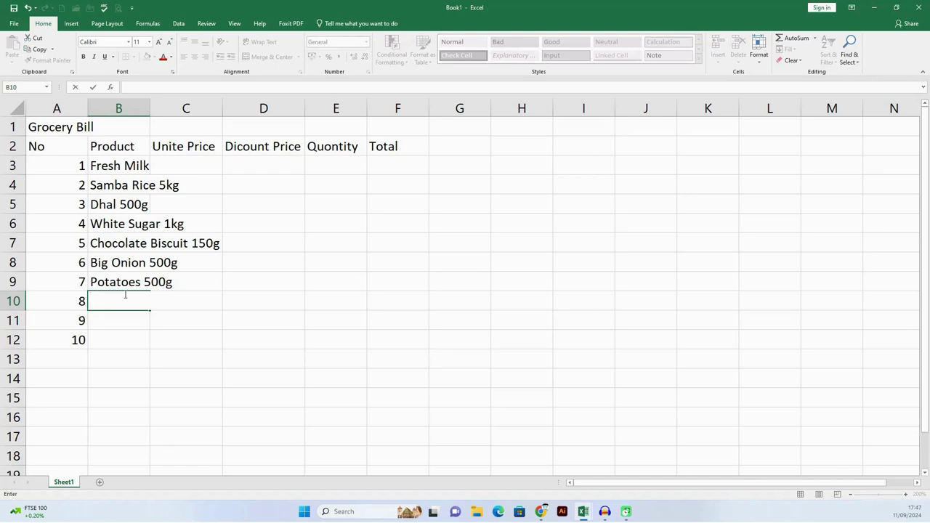
{"action": "type", "text": "C"}
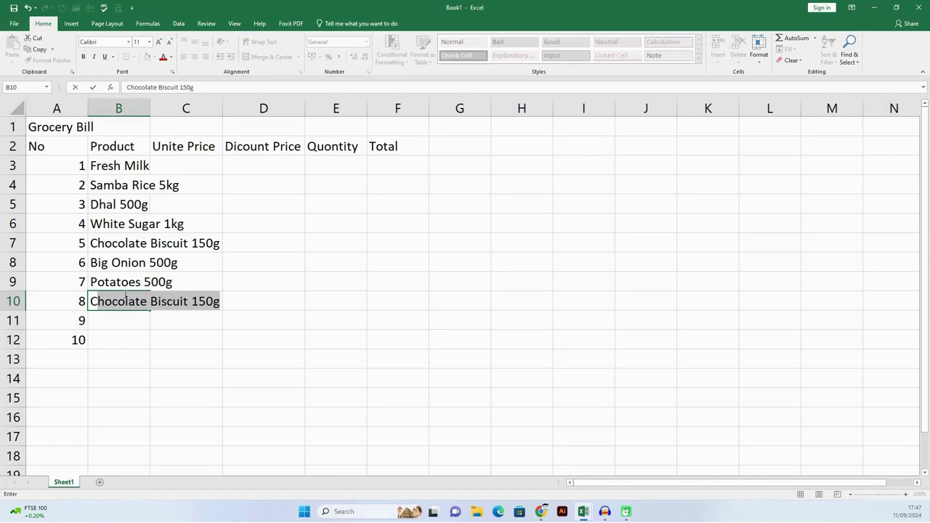
{"action": "type", "text": "arr"}
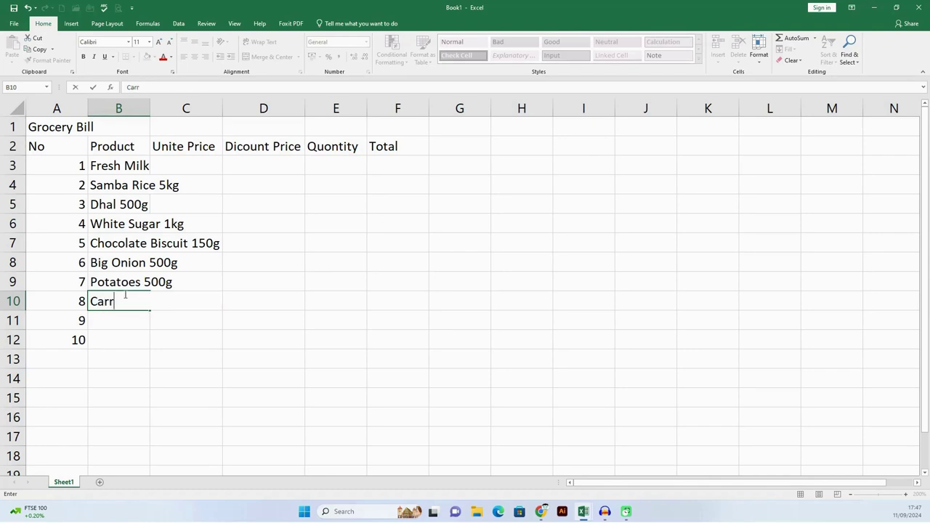
{"action": "type", "text": "ot"}
{"action": "type", "text": " 500g"}
{"action": "key", "text": "Return"}
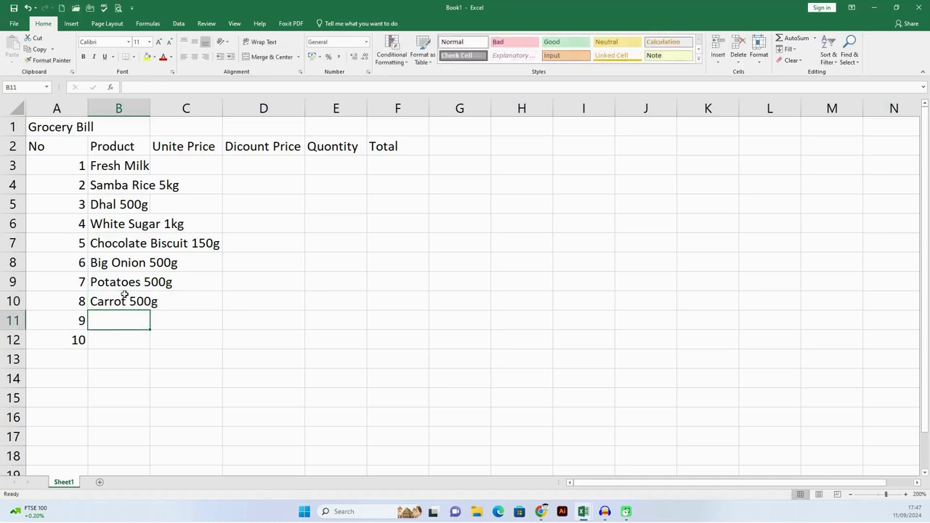
{"action": "type", "text": "R"}
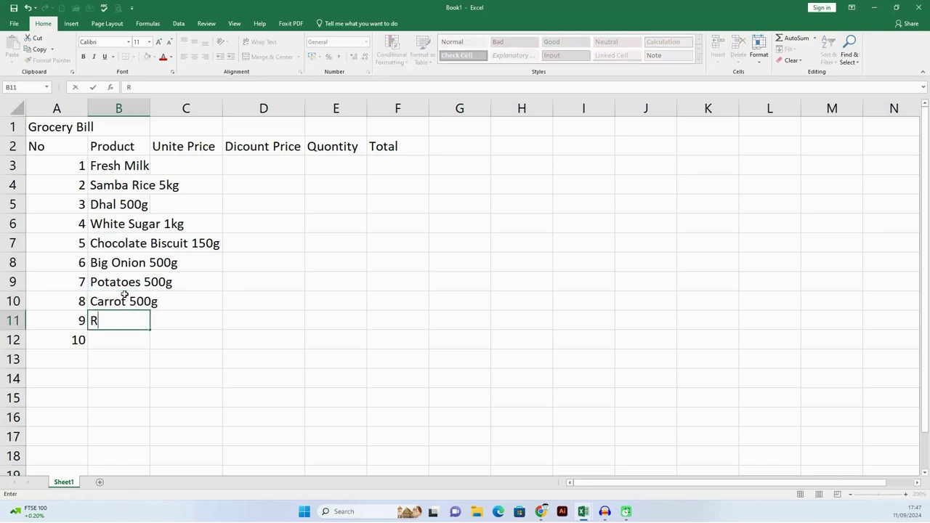
{"action": "type", "text": "i"}
{"action": "type", "text": "ce F"}
{"action": "type", "text": "loor"}
{"action": "key", "text": "BackSpace"}
{"action": "key", "text": "BackSpace"}
{"action": "type", "text": "ur"}
{"action": "type", "text": " 400g"}
{"action": "key", "text": "Return"}
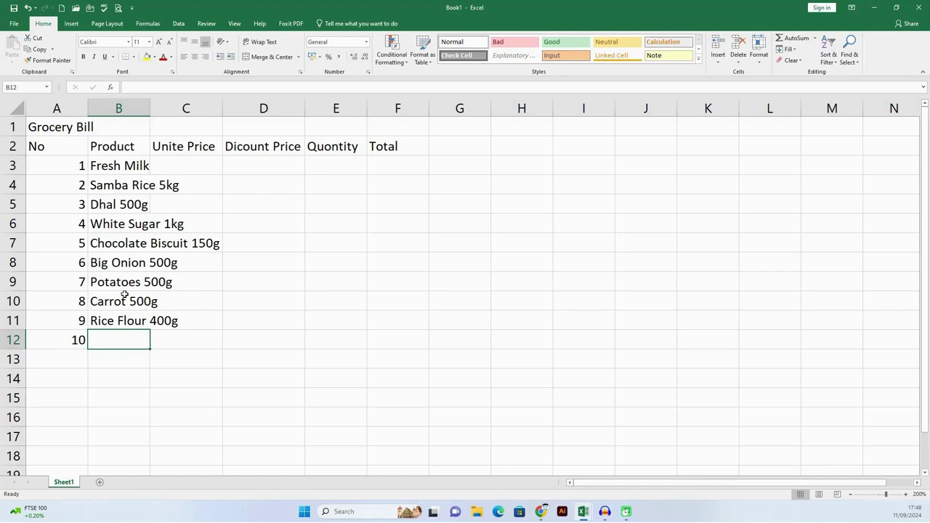
{"action": "type", "text": "De"}
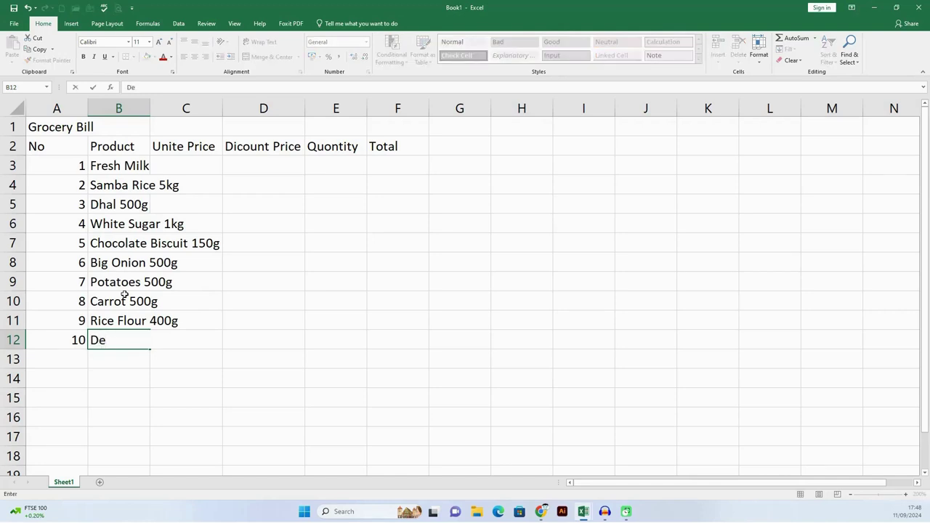
{"action": "type", "text": "tergen"}
{"action": "type", "text": "t Powd"}
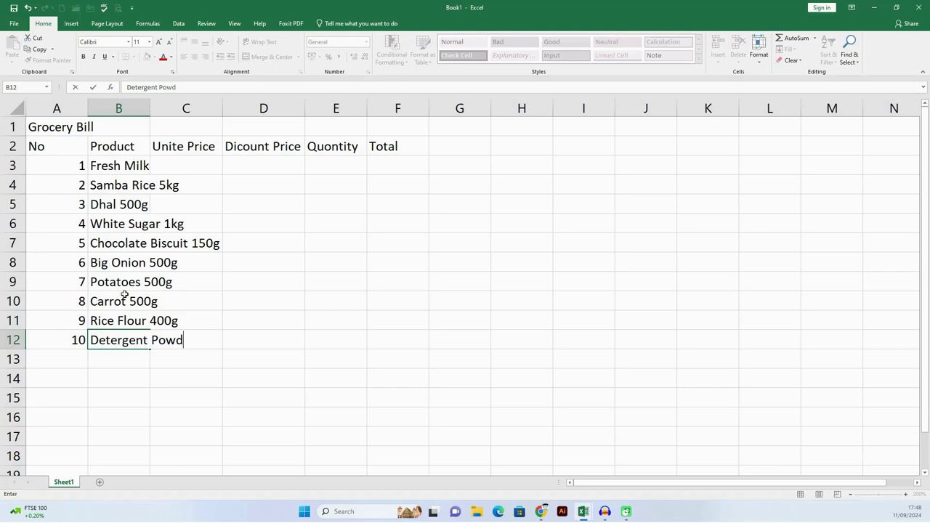
{"action": "type", "text": "er 1"}
{"action": "type", "text": "kg"}
{"action": "key", "text": "Return"}
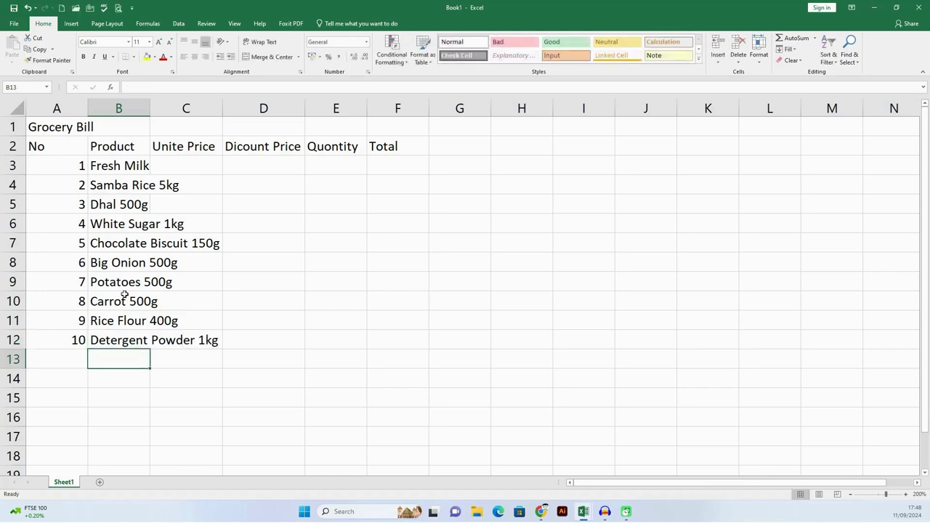
{"action": "left_click", "coordinate": [112, 372]}
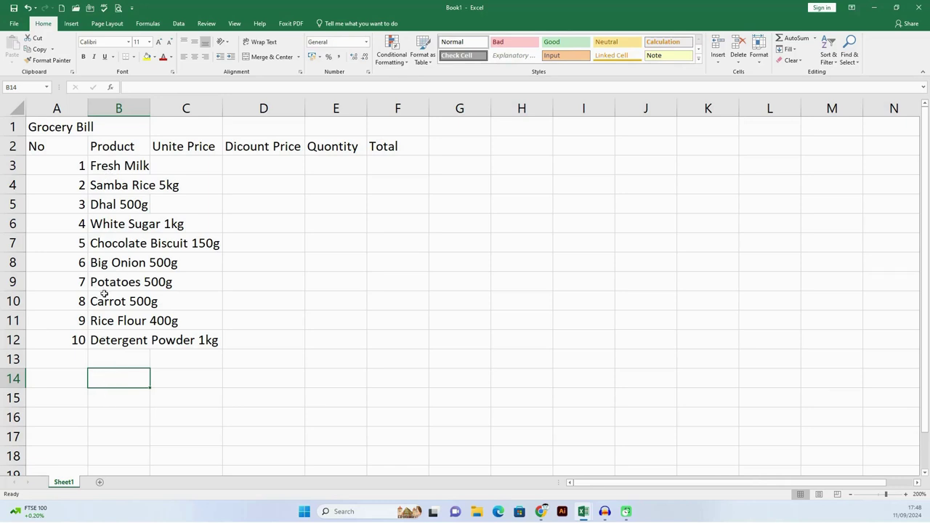
- Drag column B to about 19 characters wide so names like Chocolate Biscuit 150g fit
{"action": "left_click", "coordinate": [142, 112]}
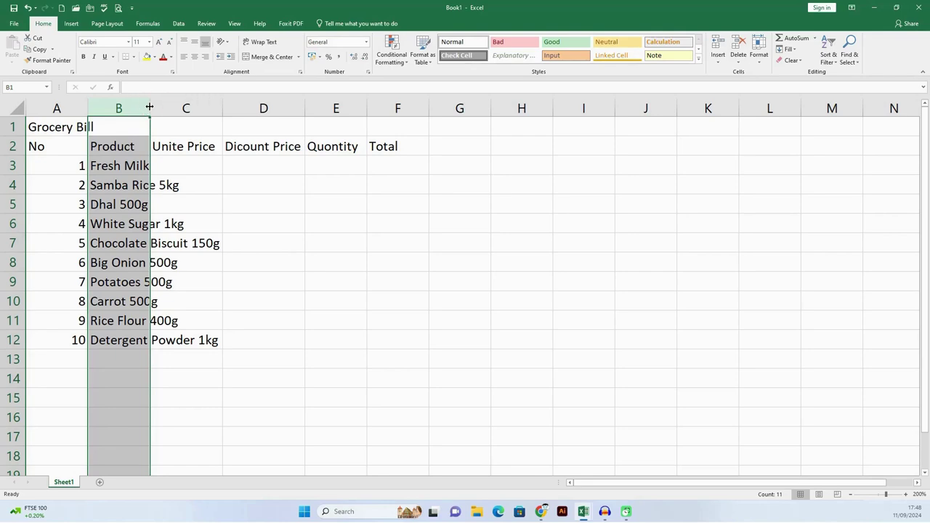
{"action": "left_click_drag", "start_coordinate": [149, 107], "coordinate": [215, 132]}
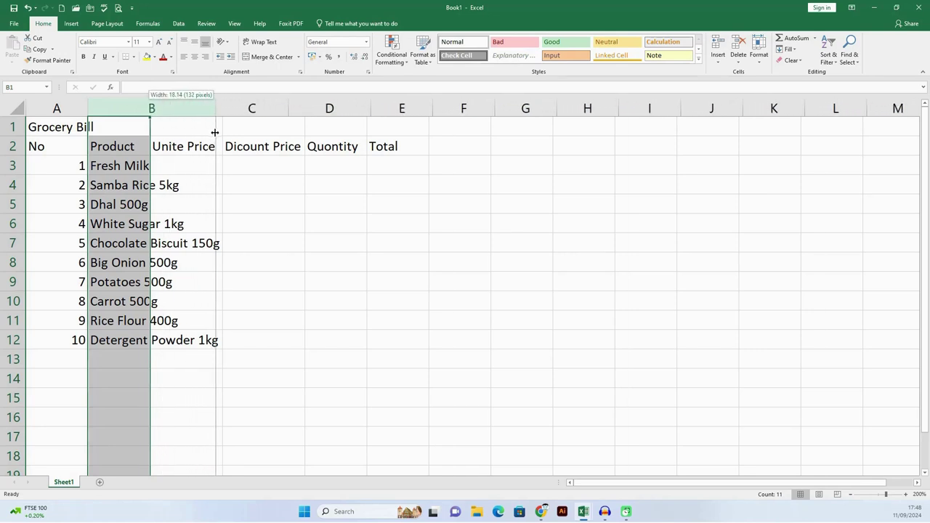
{"action": "left_click_drag", "start_coordinate": [216, 132], "coordinate": [219, 134]}
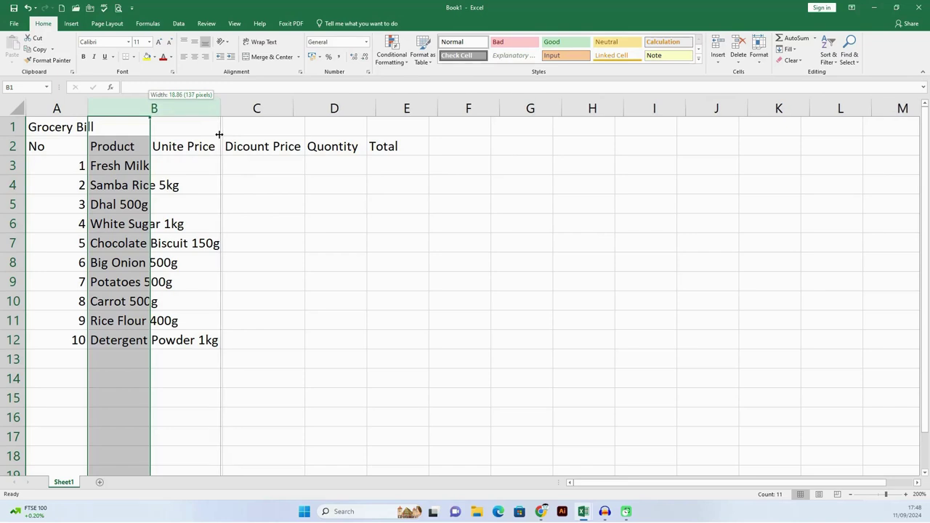
{"action": "left_click_drag", "start_coordinate": [218, 135], "coordinate": [219, 134]}
{"action": "left_click", "coordinate": [271, 263]}
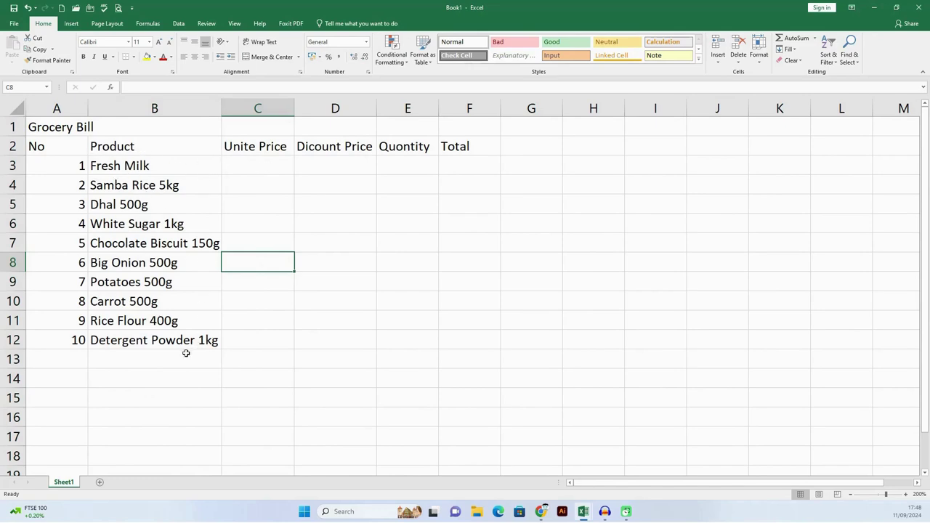
{"action": "left_click", "coordinate": [113, 146]}
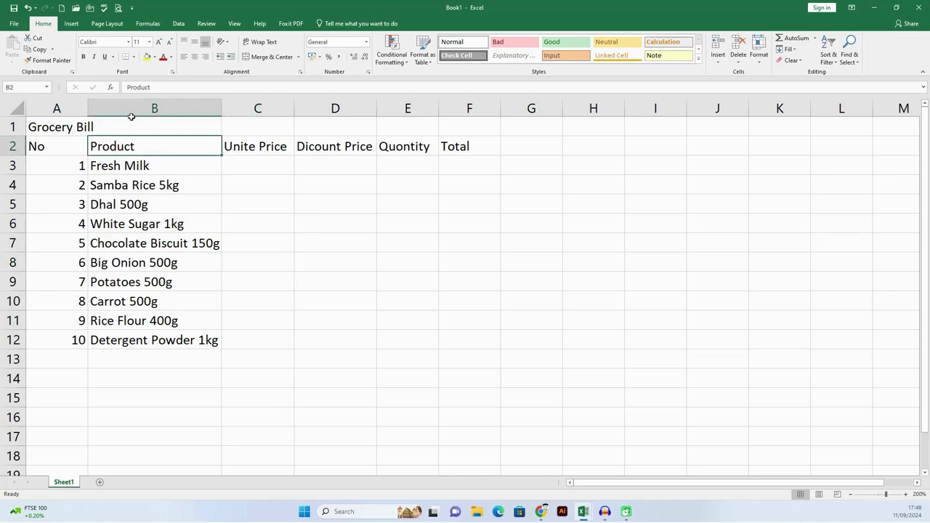
{"action": "left_click", "coordinate": [131, 116]}
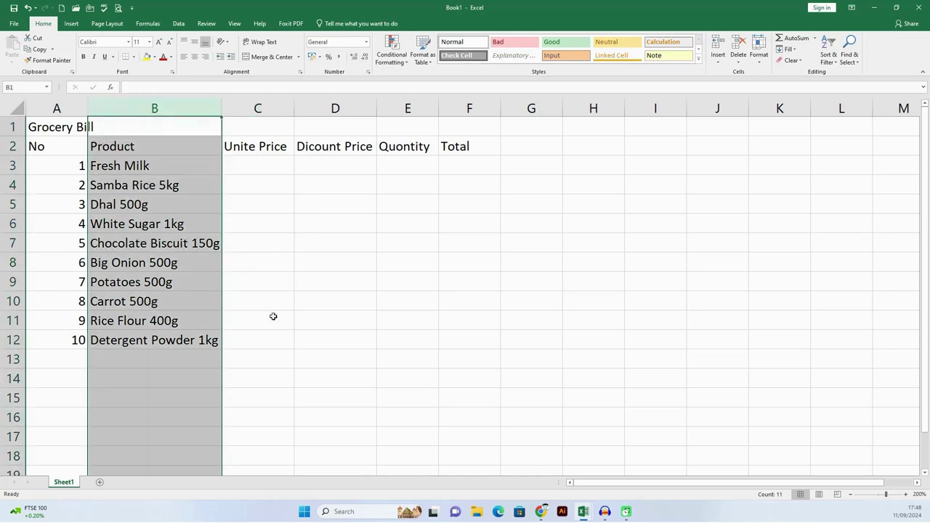
{"action": "left_click", "coordinate": [211, 321]}
{"action": "left_click", "coordinate": [265, 167]}
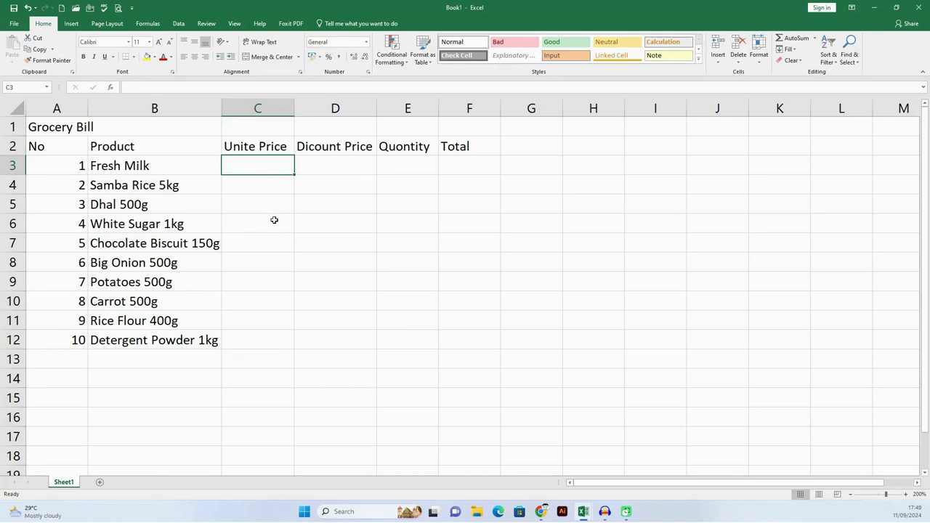
- Enter unit prices 550, 1150, 165, 285 and 150 in C3:C7
{"action": "type", "text": "55"}
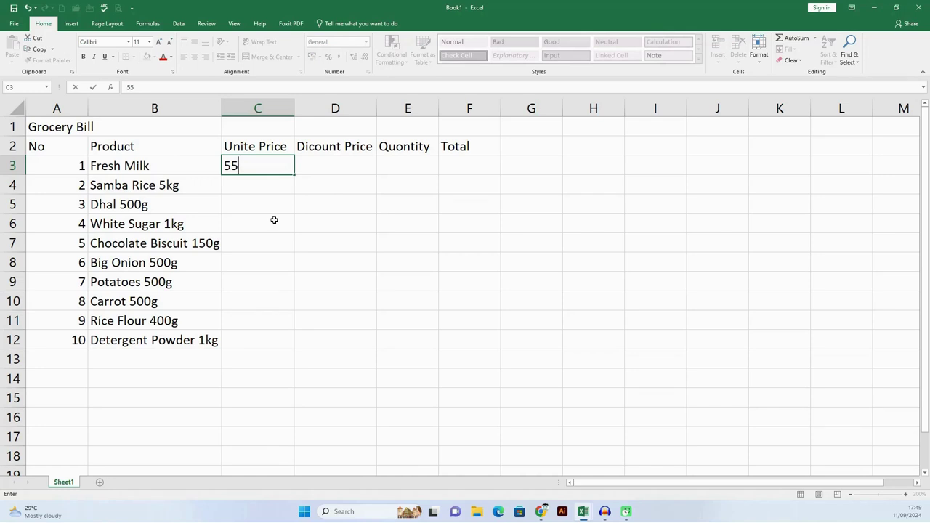
{"action": "type", "text": "0"}
{"action": "key", "text": "Return"}
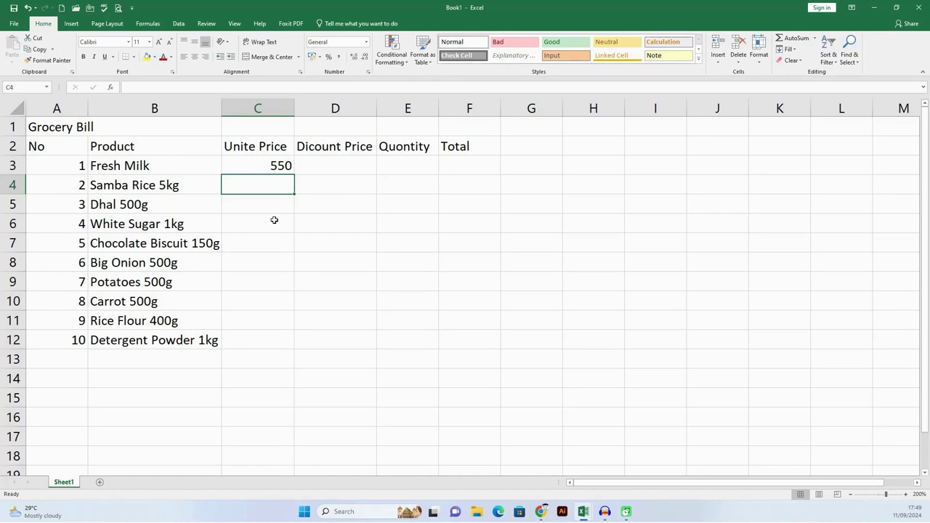
{"action": "type", "text": "115"}
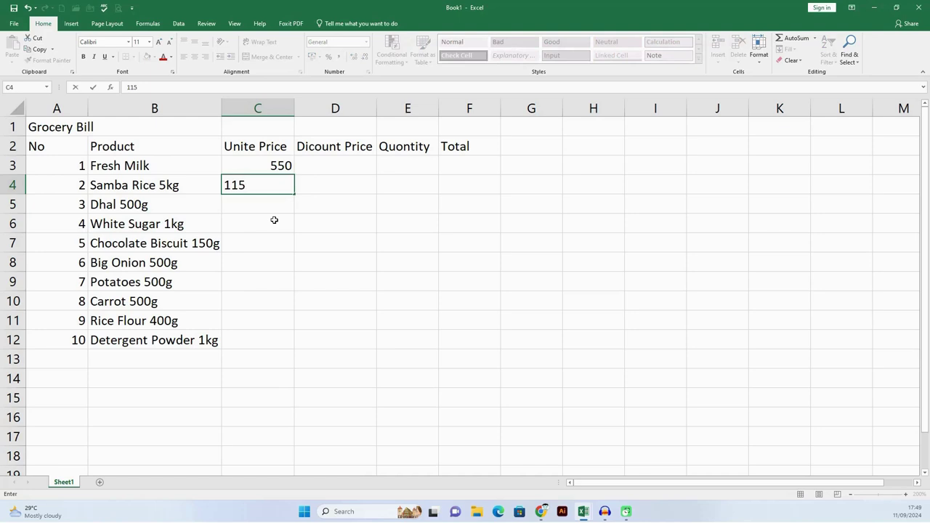
{"action": "type", "text": "0"}
{"action": "key", "text": "Return"}
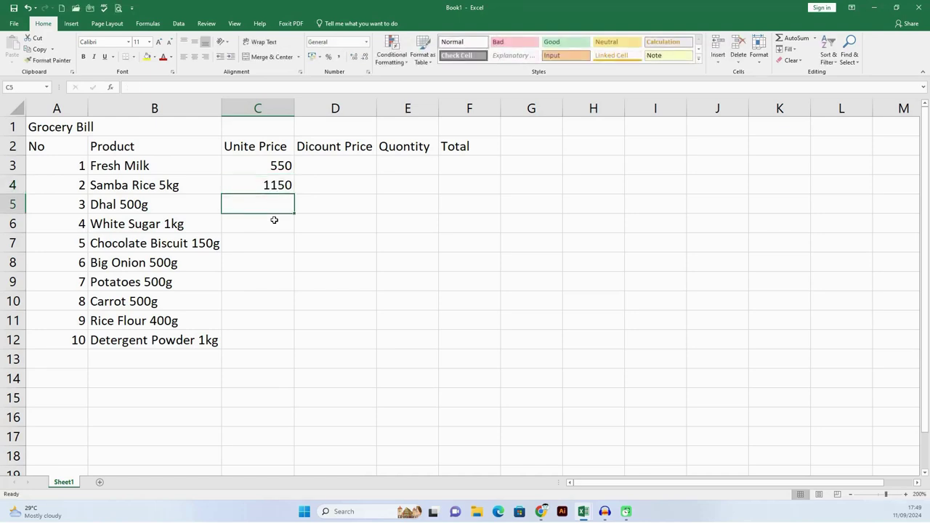
{"action": "type", "text": "165"}
{"action": "key", "text": "Return"}
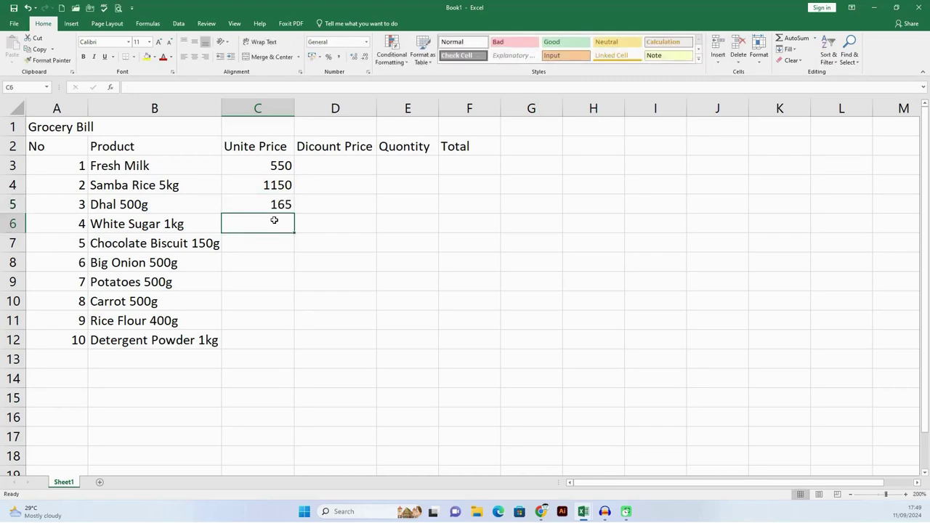
{"action": "type", "text": "285"}
{"action": "key", "text": "Return"}
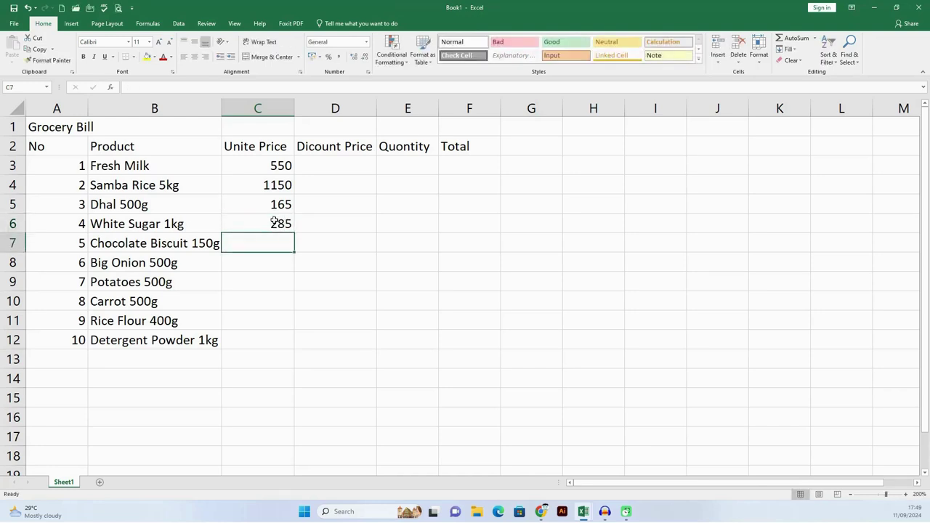
{"action": "type", "text": "150"}
{"action": "key", "text": "Return"}
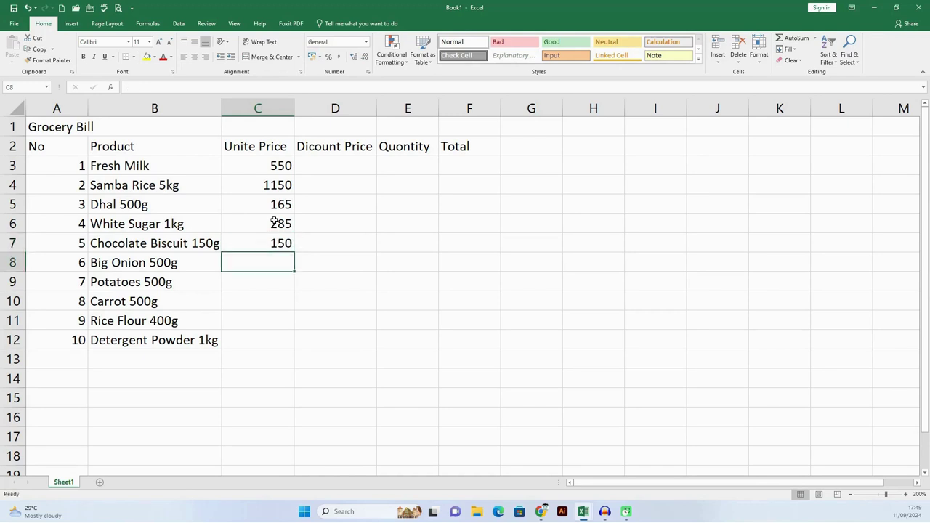
- Enter prices 185, 210 and 165 for Big Onion, Potatoes and Carrot, correcting typos
{"action": "type", "text": "85"}
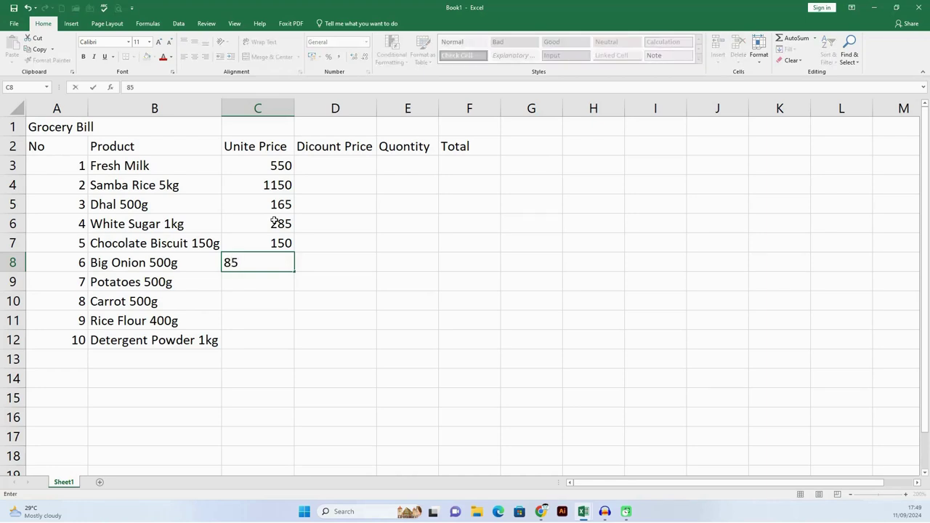
{"action": "key", "text": "BackSpace"}
{"action": "key", "text": "BackSpace"}
{"action": "type", "text": "85"}
{"action": "key", "text": "BackSpace"}
{"action": "key", "text": "BackSpace"}
{"action": "type", "text": "185"}
{"action": "key", "text": "Return"}
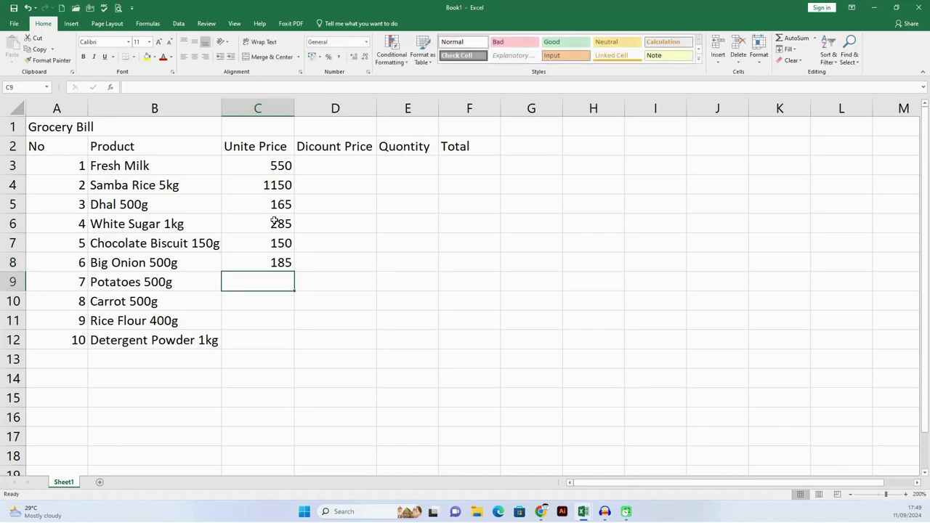
{"action": "type", "text": "2"}
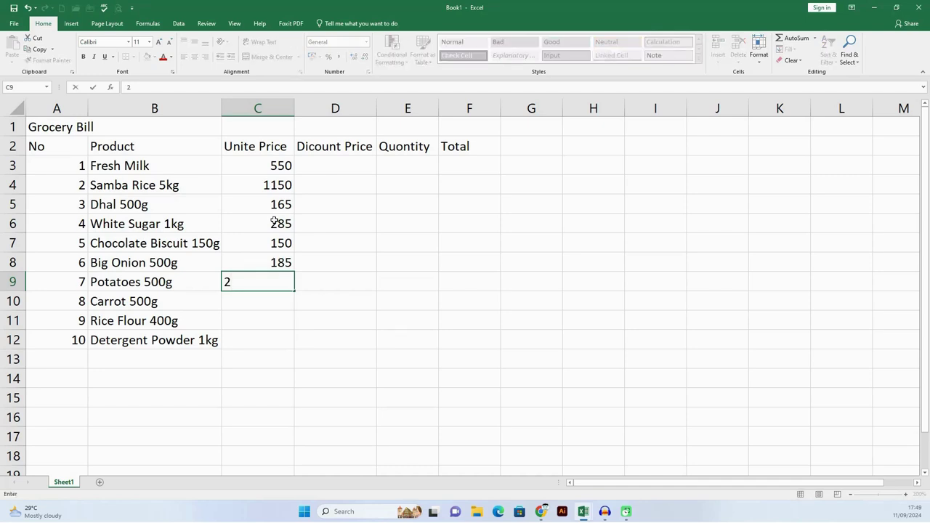
{"action": "type", "text": "0"}
{"action": "key", "text": "BackSpace"}
{"action": "type", "text": "10"}
{"action": "key", "text": "Return"}
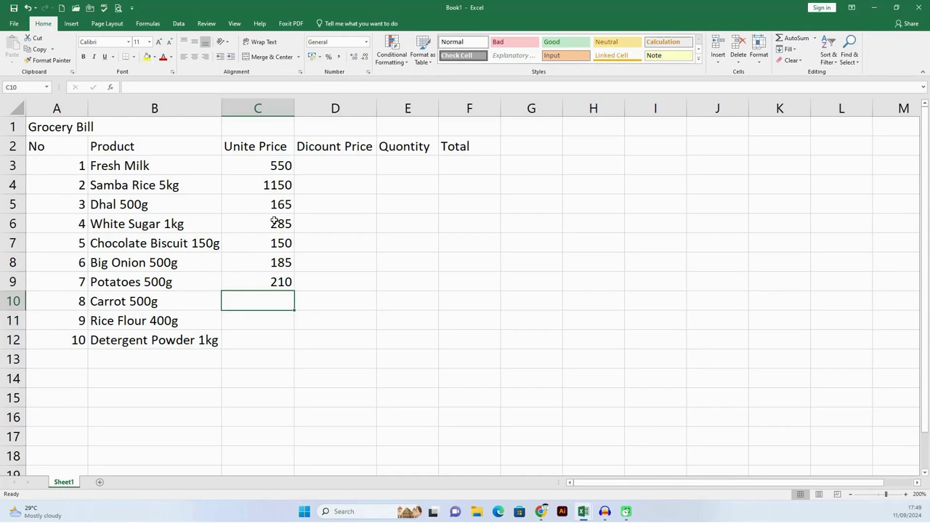
{"action": "type", "text": "165"}
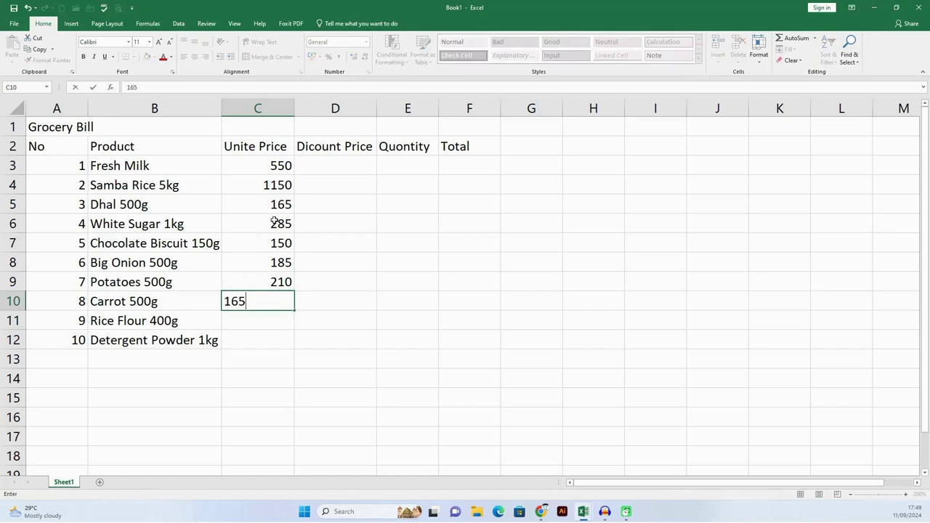
{"action": "key", "text": "BackSpace"}
{"action": "type", "text": "5"}
{"action": "key", "text": "Return"}
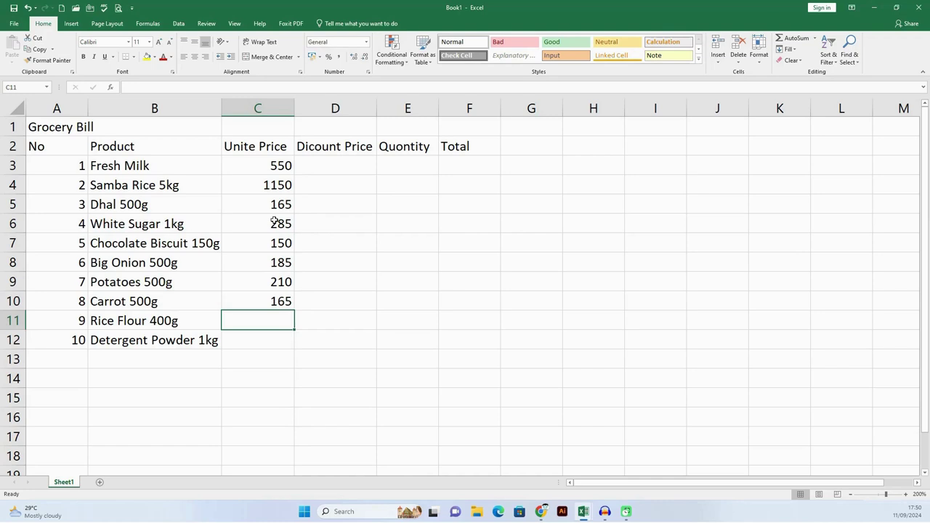
- Give Rice Flour 215 and Detergent Powder 320, then select C3:C12 to check the sum
{"action": "type", "text": "154"}
{"action": "key", "text": "BackSpace"}
{"action": "key", "text": "BackSpace"}
{"action": "key", "text": "BackSpace"}
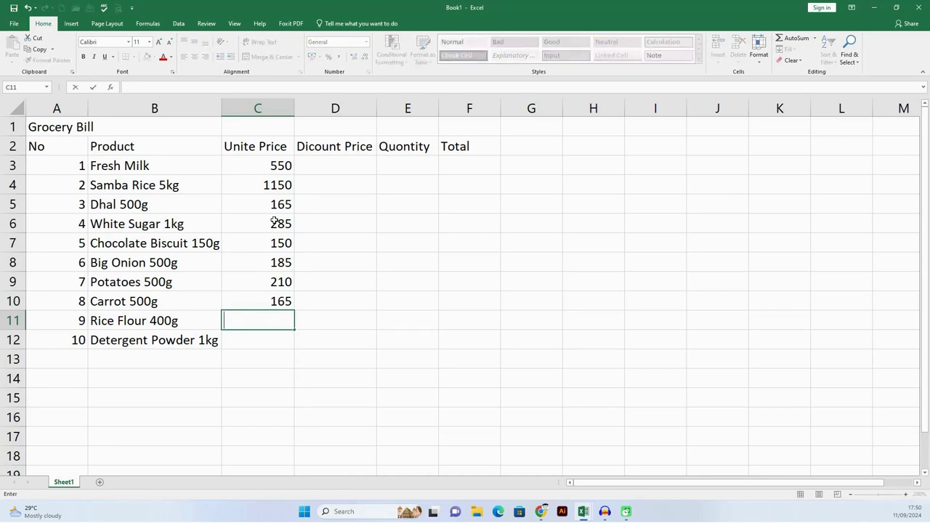
{"action": "type", "text": "215"}
{"action": "key", "text": "ctrl+Return"}
{"action": "key", "text": "Return"}
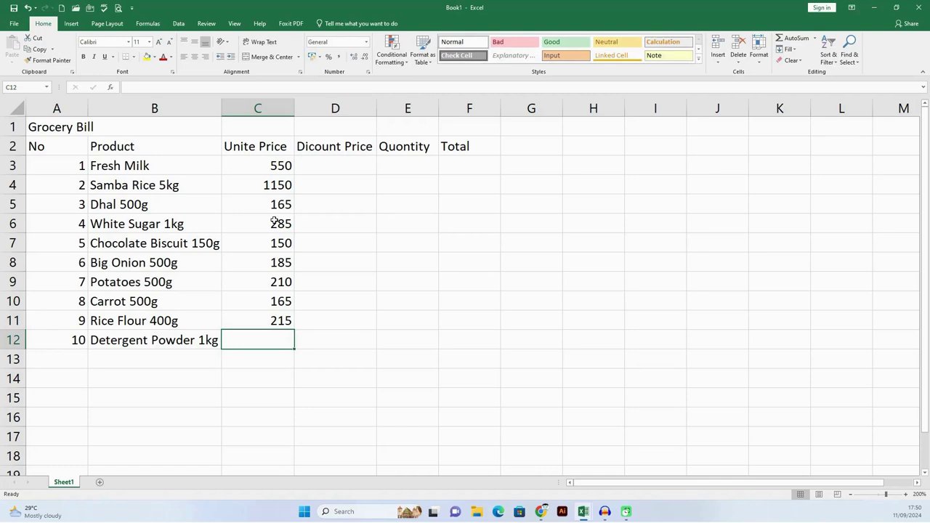
{"action": "type", "text": "320"}
{"action": "key", "text": "Return"}
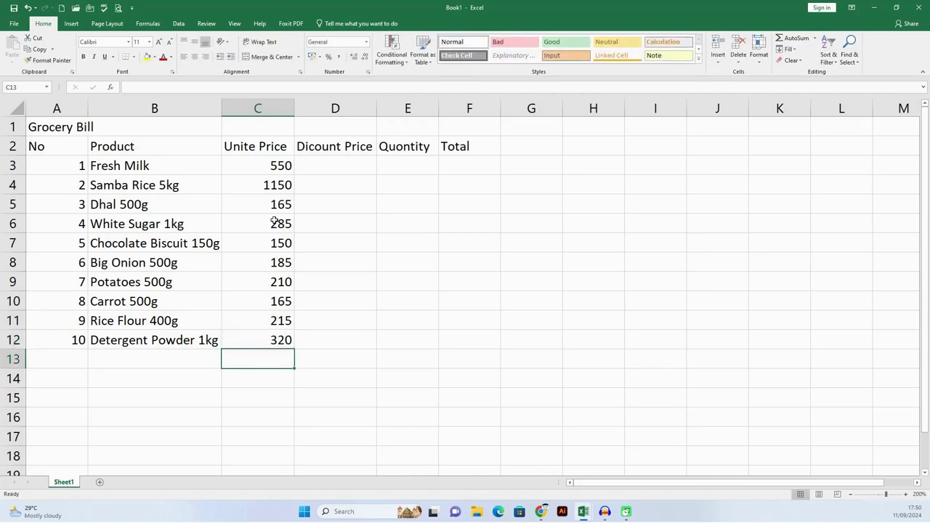
{"action": "left_click_drag", "start_coordinate": [271, 165], "coordinate": [285, 340]}
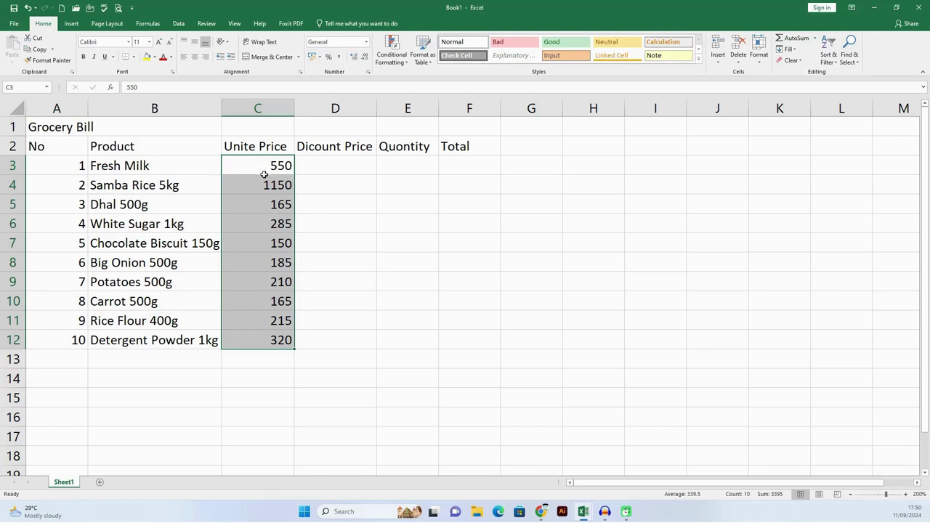
{"action": "left_click", "coordinate": [256, 340]}
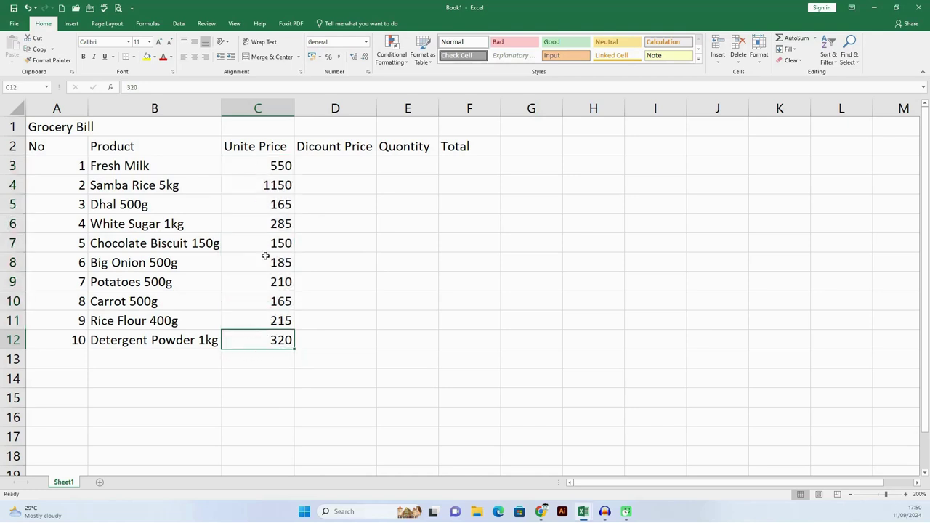
{"action": "left_click", "coordinate": [341, 166]}
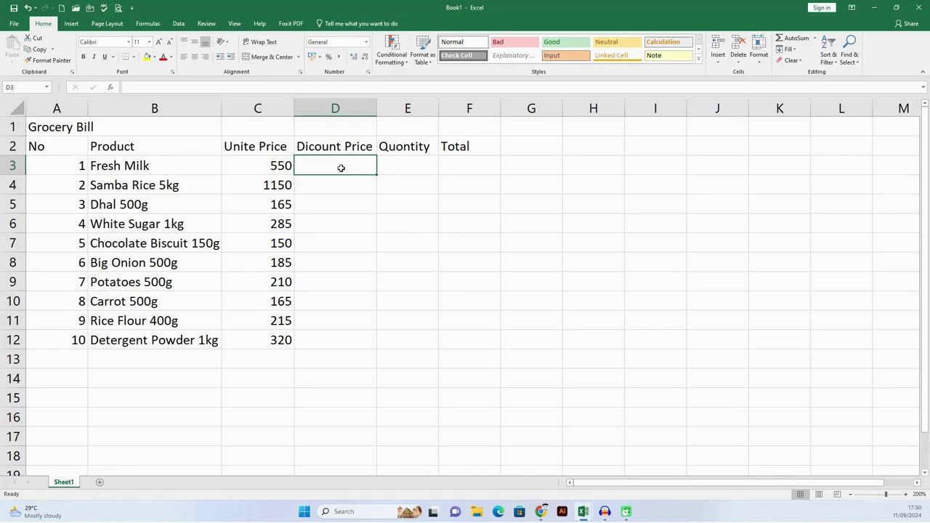
- Enter discount prices 495, 1075, 160, 285 and 150 for Fresh Milk through Chocolate Biscuit
{"action": "left_click", "coordinate": [280, 166]}
{"action": "left_click", "coordinate": [334, 165]}
{"action": "type", "text": "495"}
{"action": "key", "text": "Return"}
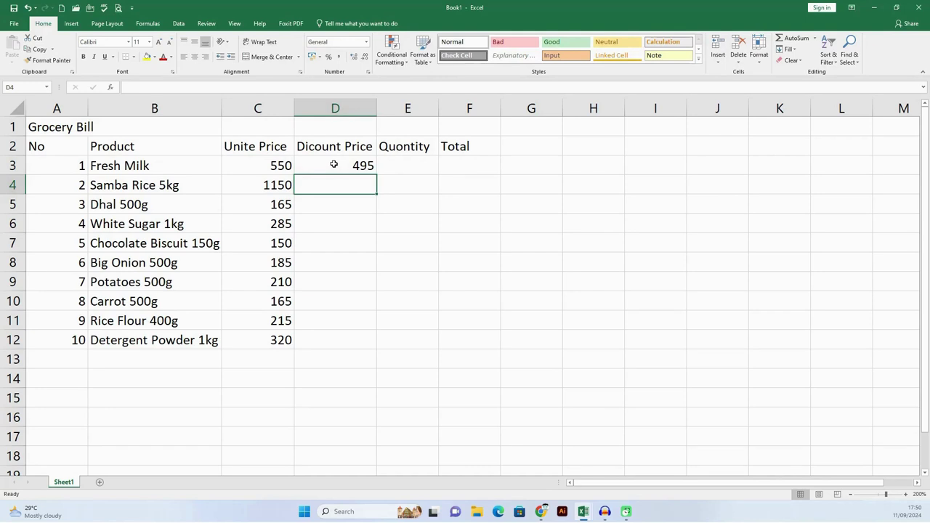
{"action": "type", "text": "107"}
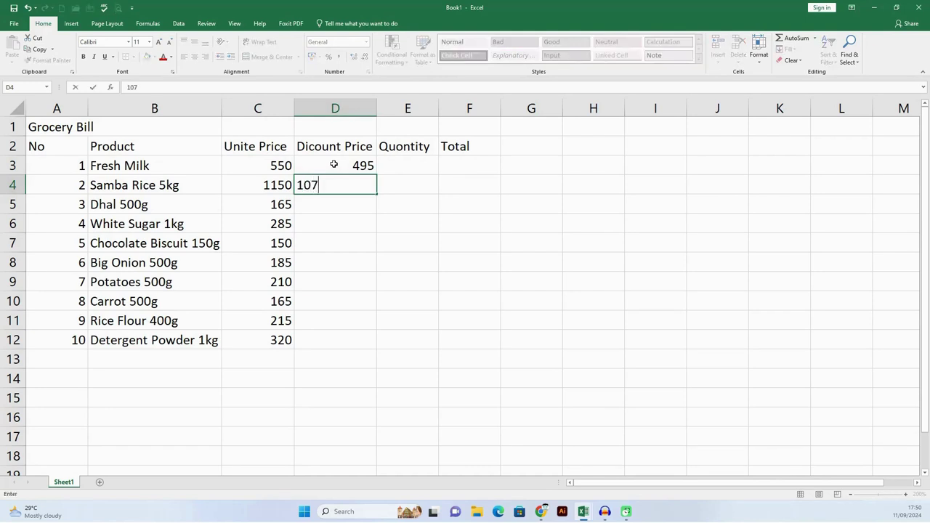
{"action": "type", "text": "5"}
{"action": "key", "text": "Return"}
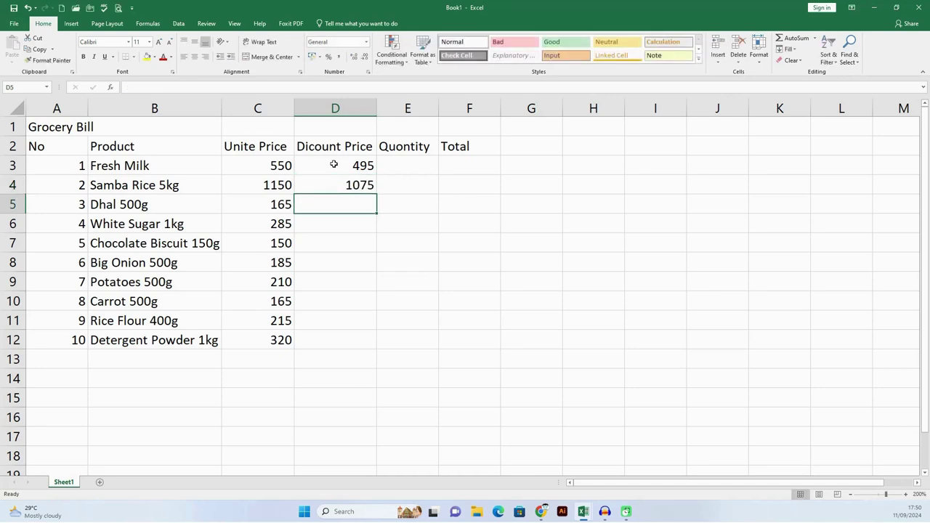
{"action": "type", "text": "160"}
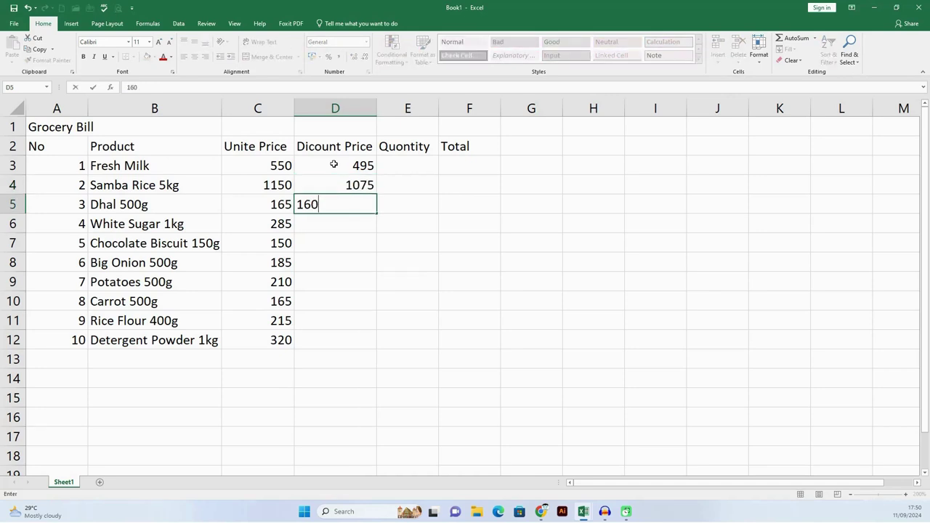
{"action": "key", "text": "Return"}
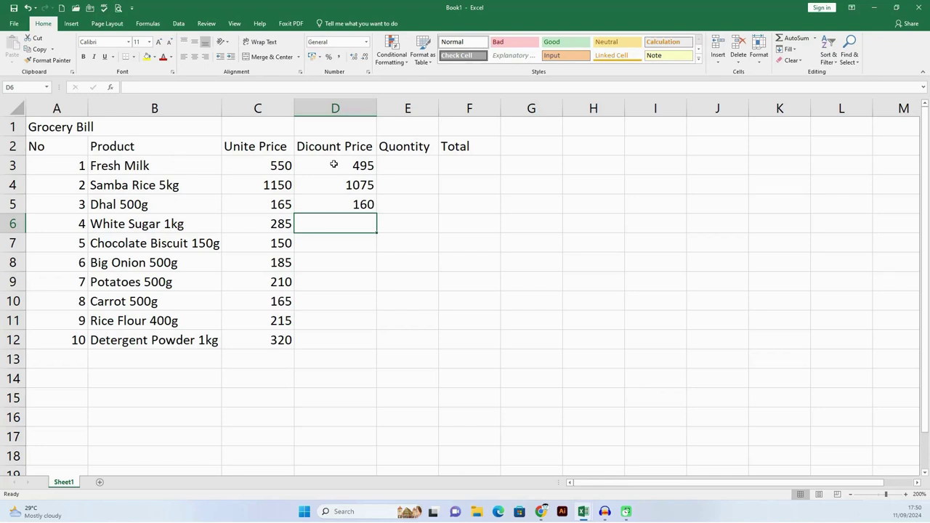
{"action": "type", "text": "285"}
{"action": "key", "text": "Return"}
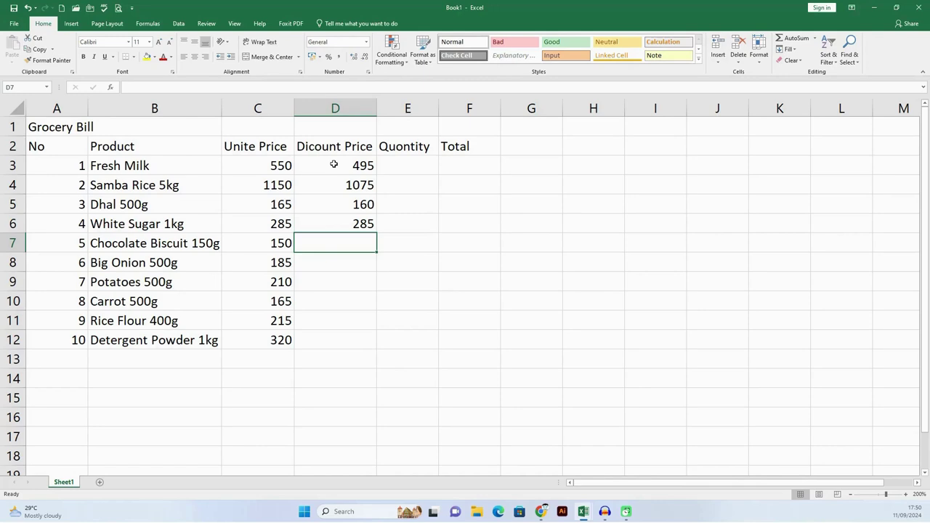
{"action": "type", "text": "150"}
{"action": "key", "text": "Return"}
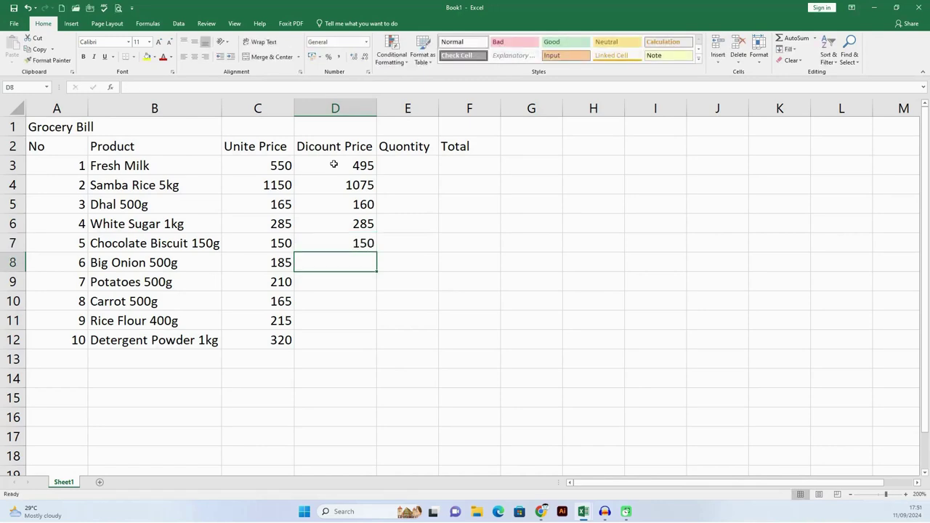
- Enter discount prices 170, 200, 155, 190 and 285 for Big Onion through Detergent Powder
{"action": "type", "text": "1"}
{"action": "type", "text": "70"}
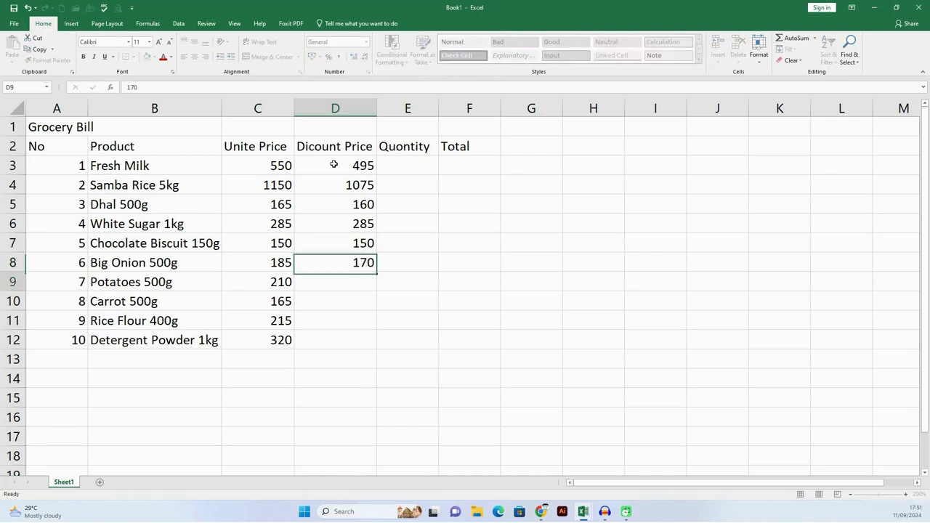
{"action": "key", "text": "Return"}
{"action": "type", "text": "200"}
{"action": "key", "text": "Return"}
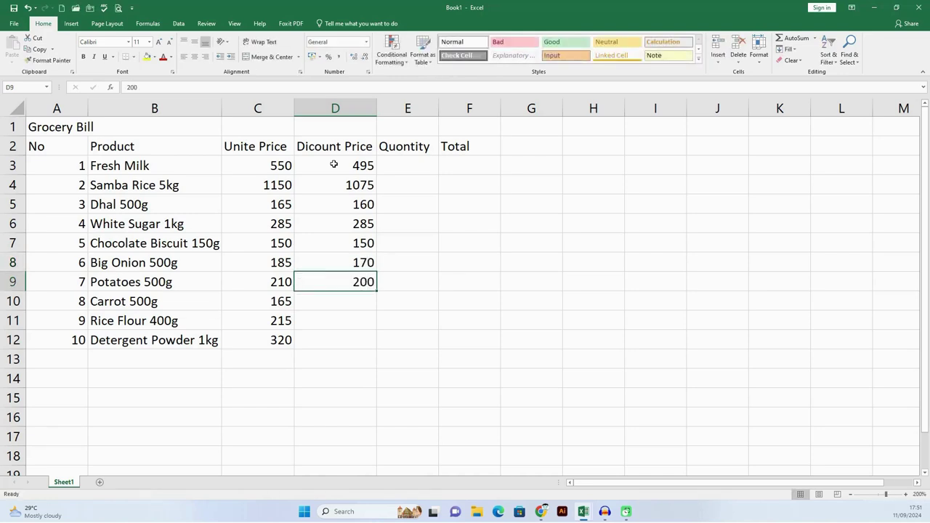
{"action": "type", "text": "1"}
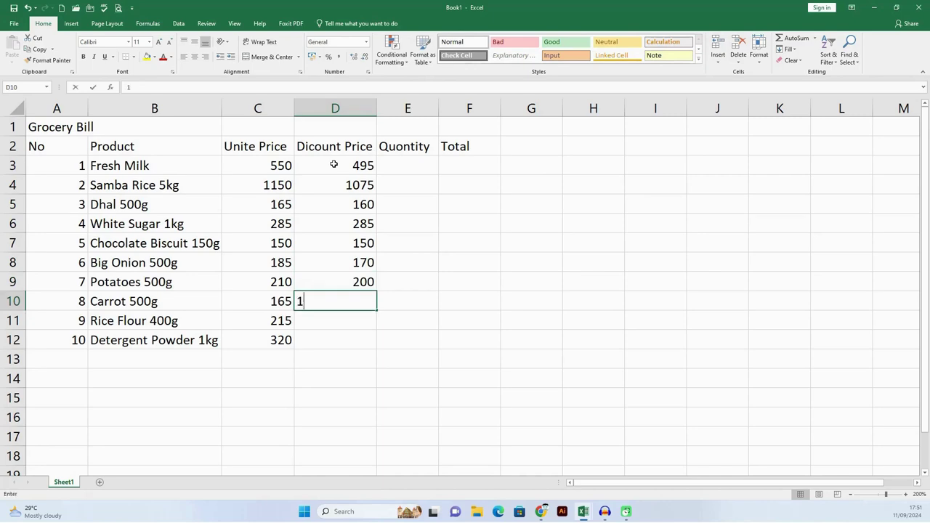
{"action": "type", "text": "55"}
{"action": "key", "text": "Return"}
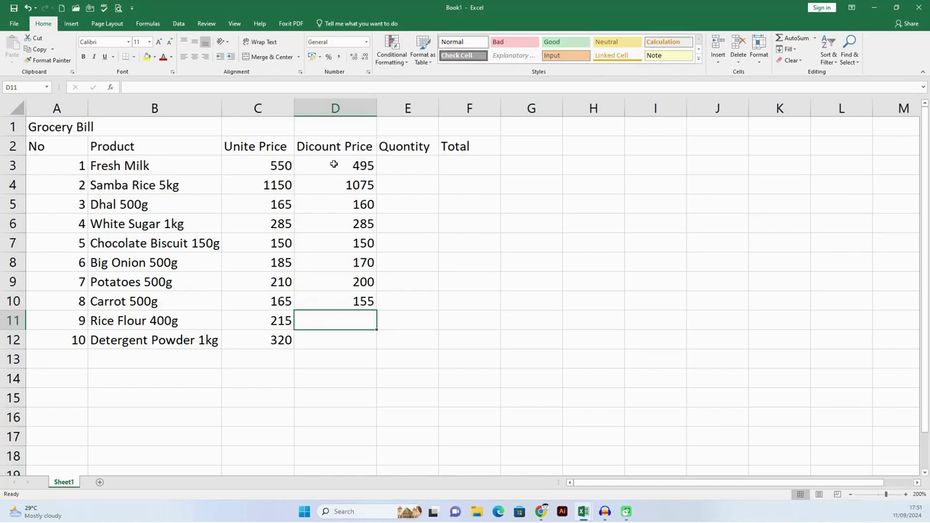
{"action": "type", "text": "190"}
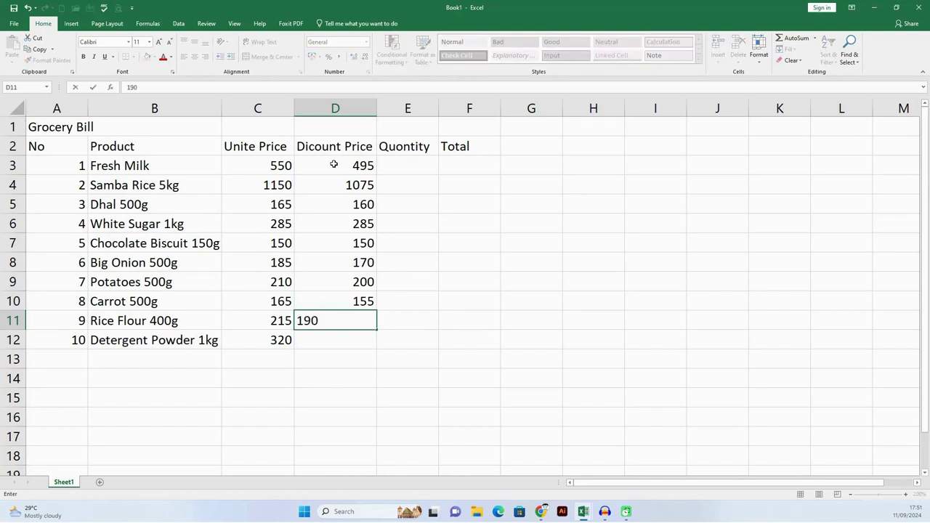
{"action": "key", "text": "Return"}
{"action": "type", "text": "1"}
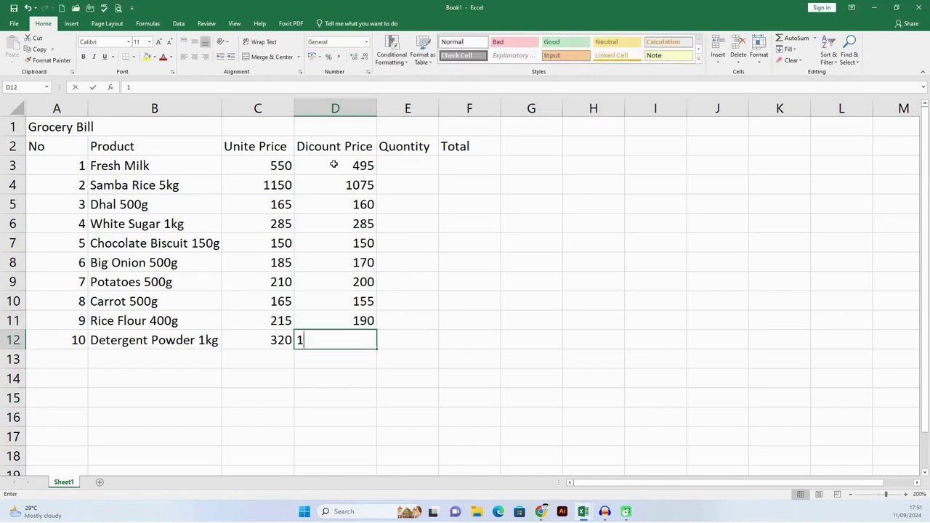
{"action": "key", "text": "BackSpace"}
{"action": "type", "text": "28"}
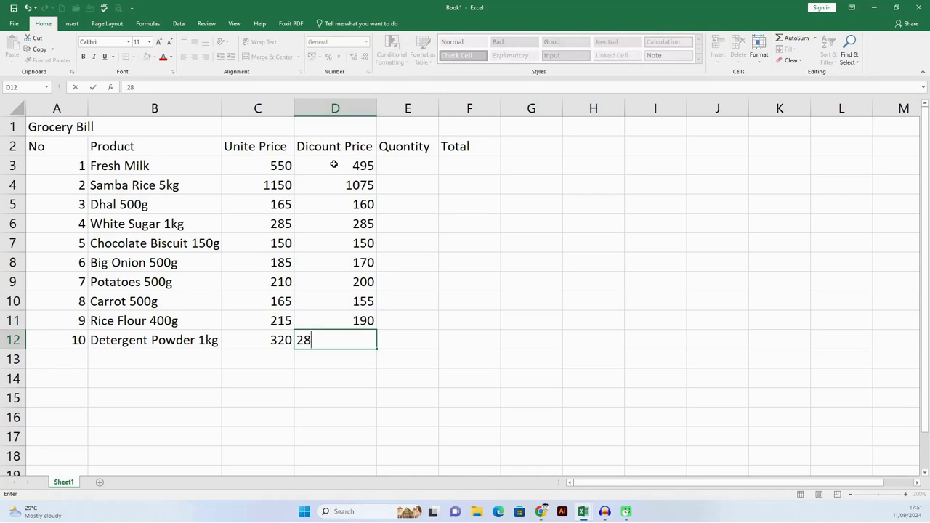
{"action": "type", "text": "5"}
{"action": "key", "text": "Return"}
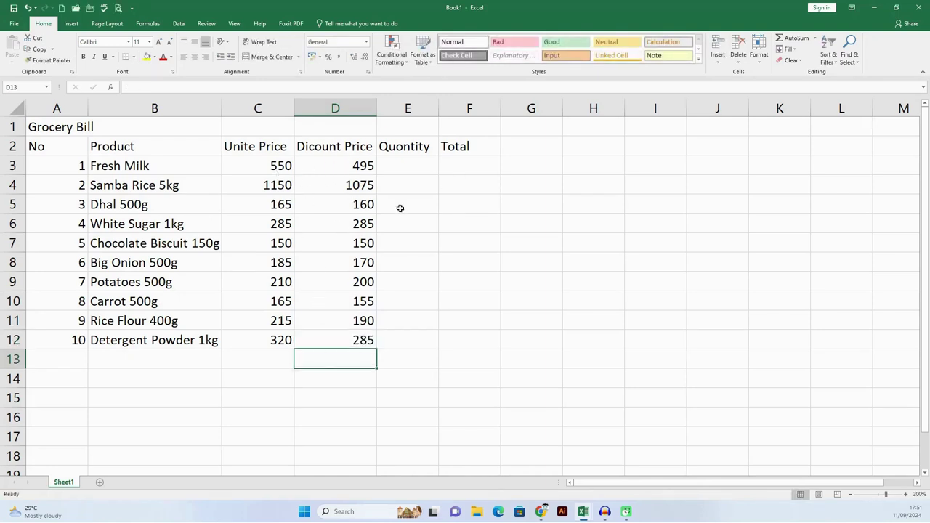
- Enter a quantity of 2 for Fresh Milk in cell E3
{"action": "left_click", "coordinate": [408, 166]}
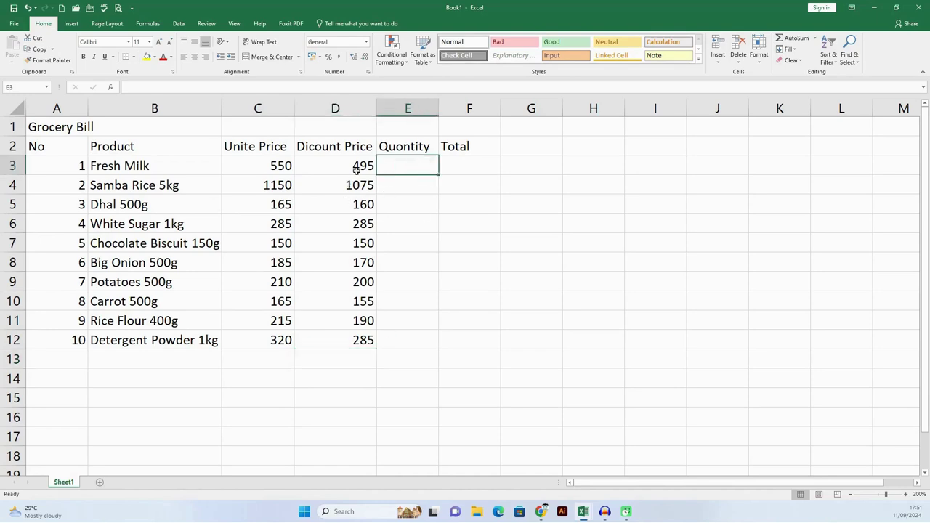
{"action": "left_click", "coordinate": [339, 361]}
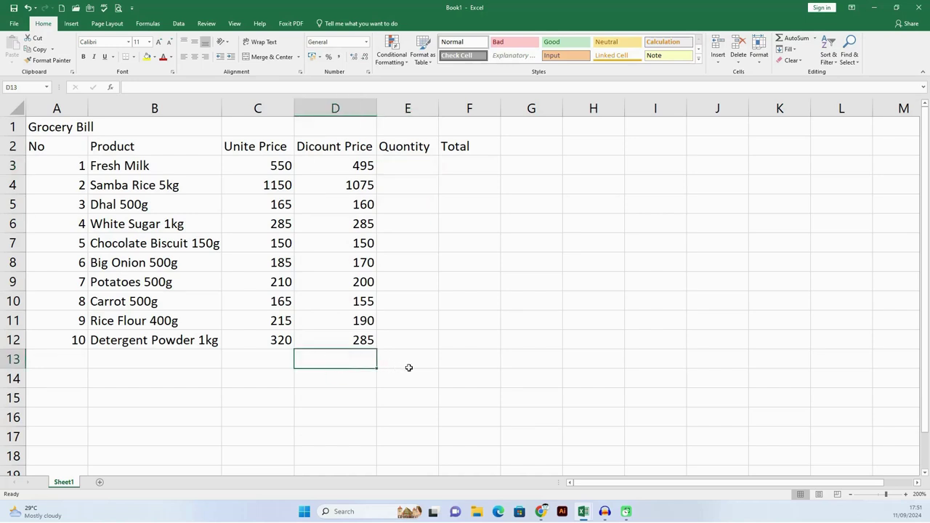
{"action": "left_click", "coordinate": [412, 173]}
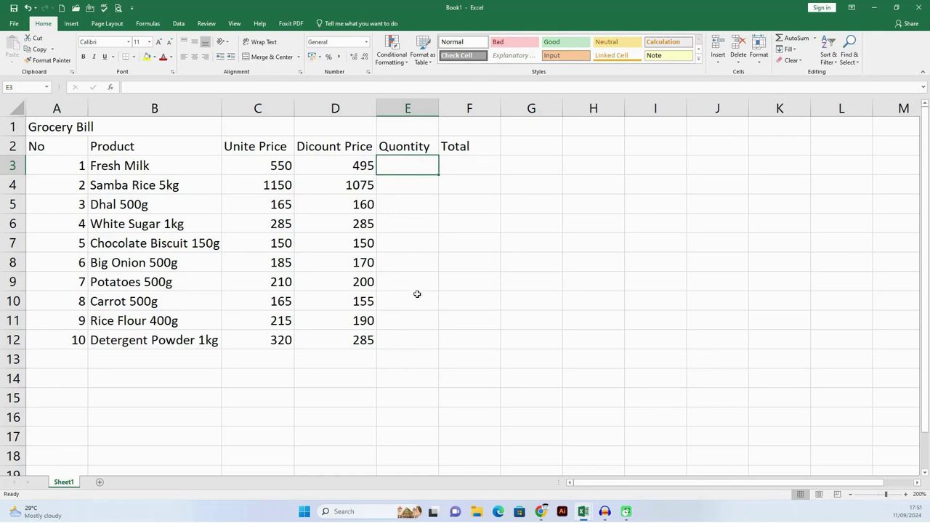
{"action": "left_click", "coordinate": [460, 167]}
{"action": "left_click", "coordinate": [413, 166]}
{"action": "type", "text": "2"}
{"action": "key", "text": "Return"}
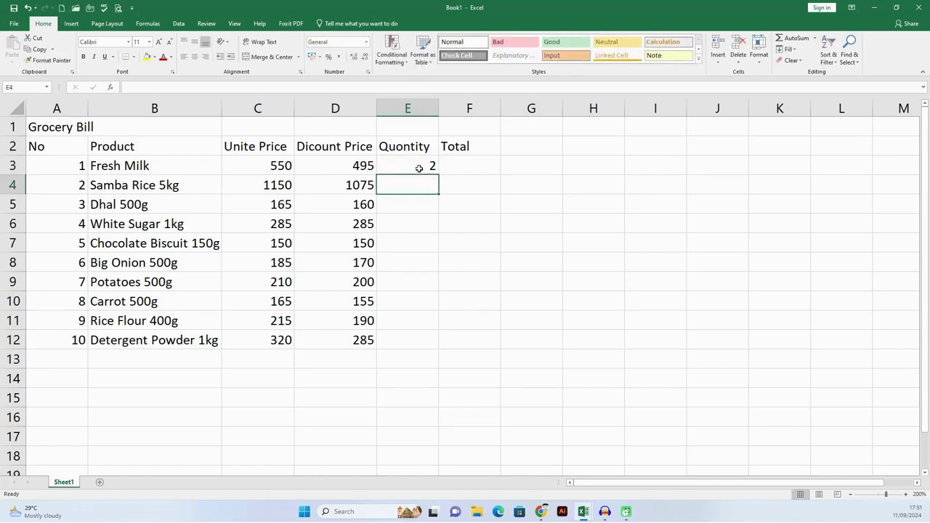
- Select the Total heading cell F2
{"action": "left_click", "coordinate": [426, 166]}
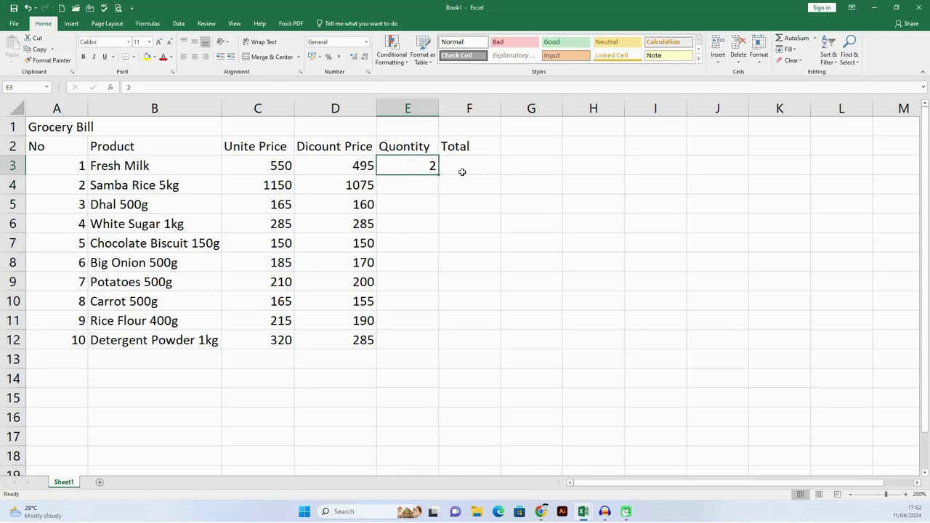
{"action": "left_click_drag", "start_coordinate": [439, 167], "coordinate": [471, 166]}
{"action": "left_click", "coordinate": [471, 167]}
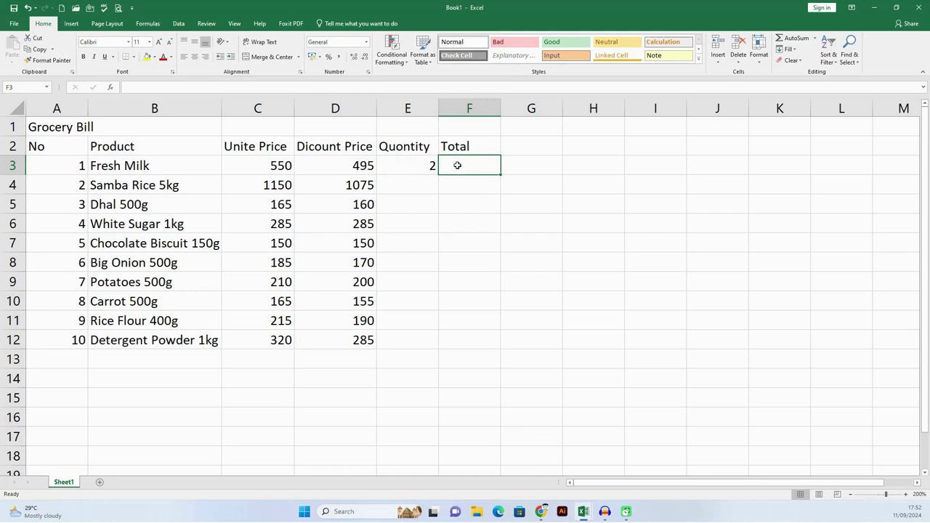
{"action": "left_click", "coordinate": [471, 147]}
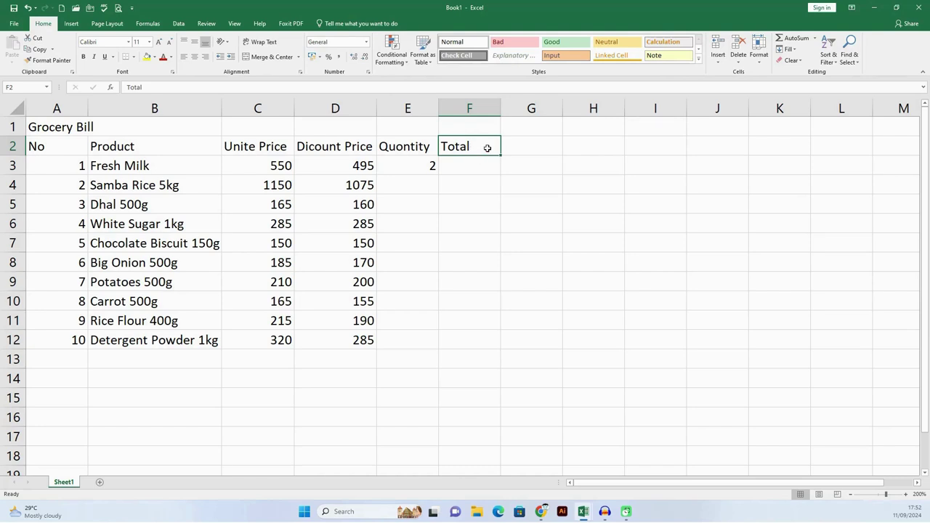
- Rename the F2 heading to 'Total Unite Price' and widen column F to fit it
{"action": "double_click", "coordinate": [489, 148]}
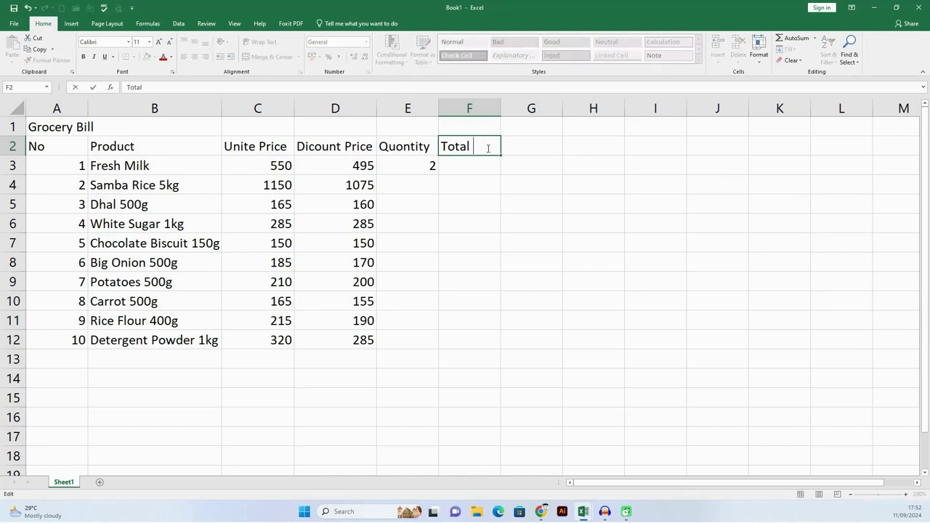
{"action": "type", "text": "Unite "}
{"action": "type", "text": "Price"}
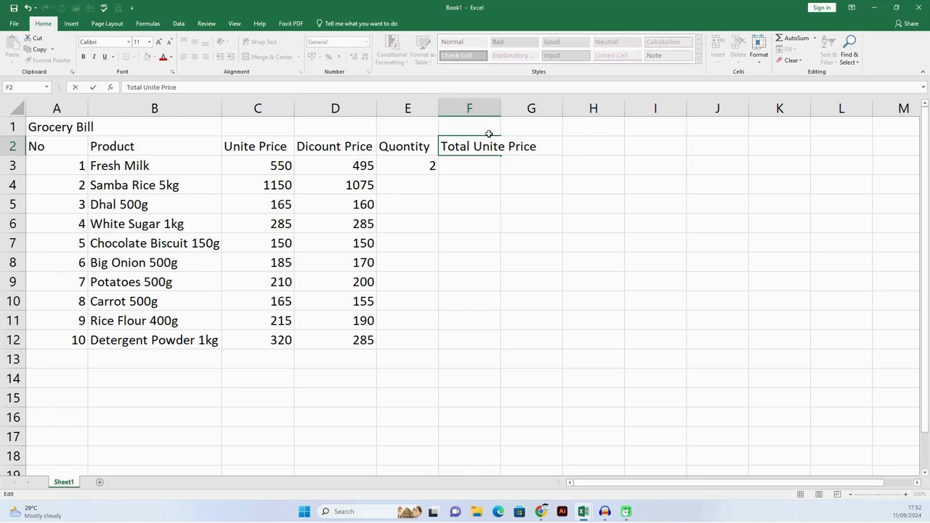
{"action": "double_click", "coordinate": [501, 109]}
{"action": "left_click", "coordinate": [492, 170]}
- Add the heading 'Discounted Price' in G2 and widen column G to fit it
{"action": "left_click", "coordinate": [581, 148]}
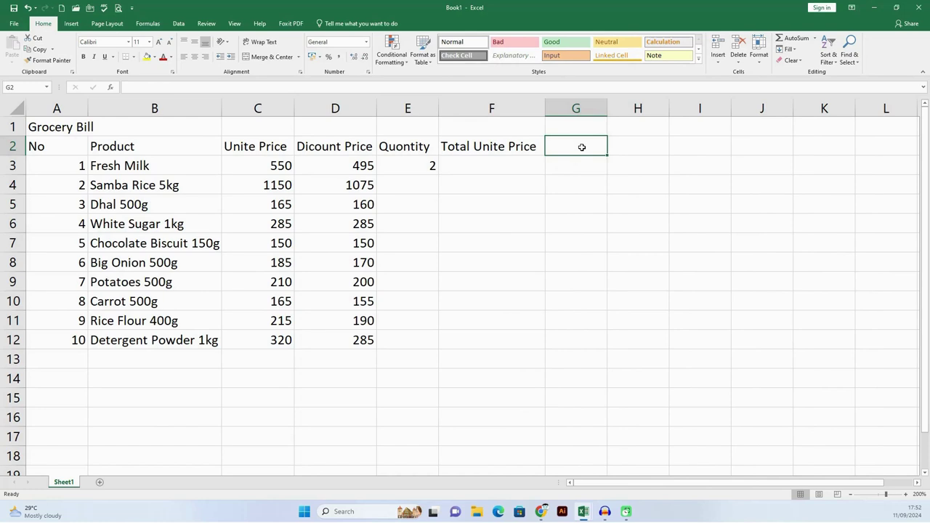
{"action": "type", "text": "Sis"}
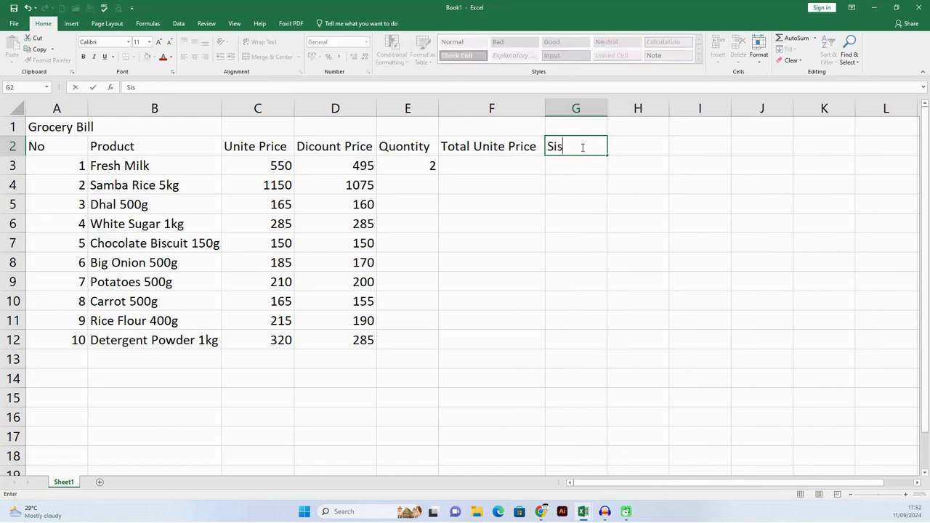
{"action": "type", "text": "co"}
{"action": "key", "text": "BackSpace"}
{"action": "key", "text": "BackSpace"}
{"action": "key", "text": "BackSpace"}
{"action": "key", "text": "BackSpace"}
{"action": "key", "text": "BackSpace"}
{"action": "type", "text": "Discounte"}
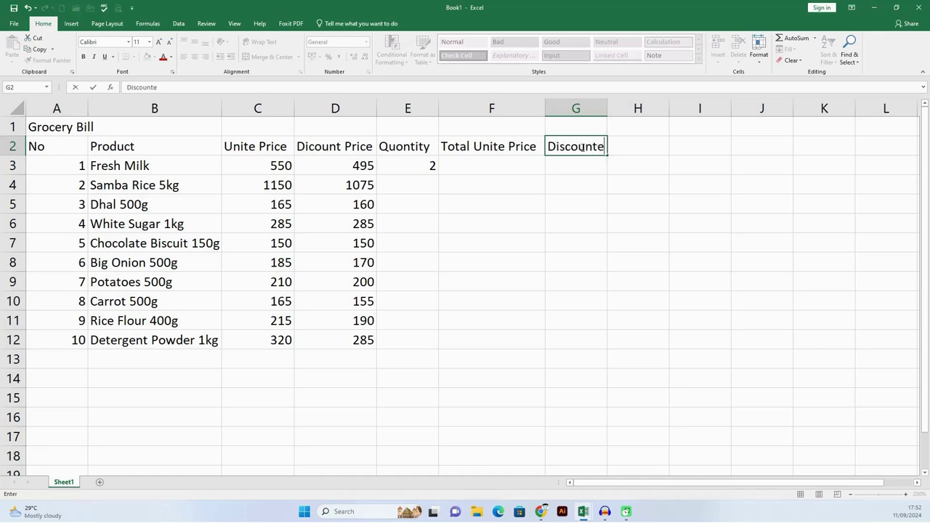
{"action": "type", "text": "d Price"}
{"action": "double_click", "coordinate": [607, 109]}
{"action": "left_click", "coordinate": [574, 169]}
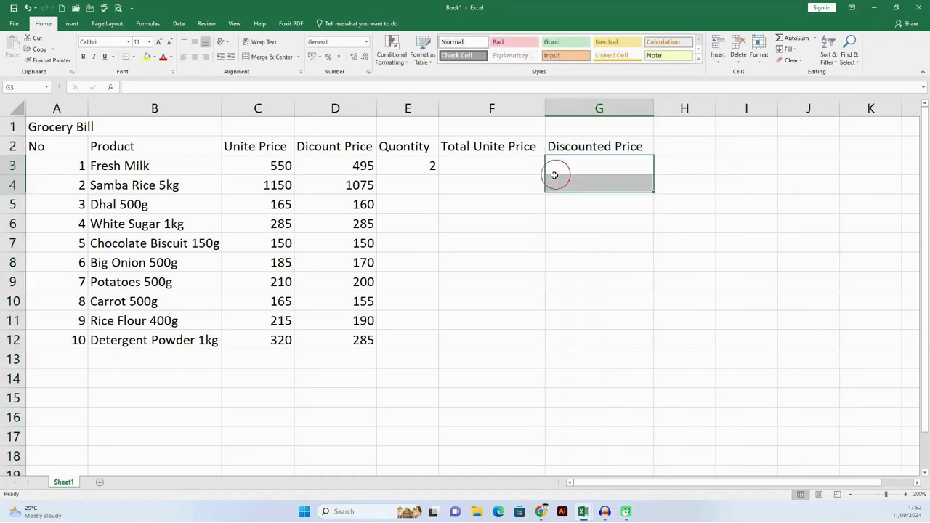
- Check Fresh Milk's unit price and quantity, then select F3 for its total
{"action": "left_click", "coordinate": [506, 170]}
{"action": "left_click", "coordinate": [522, 231]}
{"action": "left_click", "coordinate": [505, 159]}
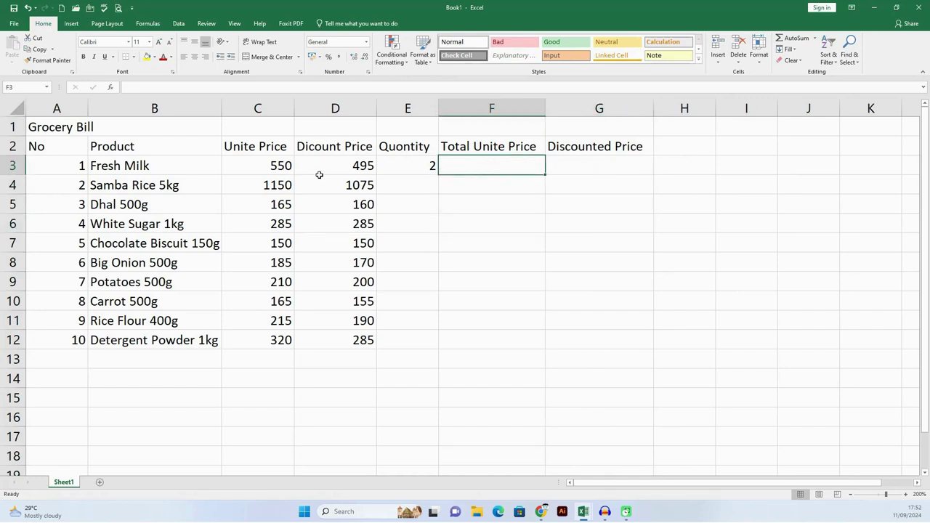
{"action": "left_click", "coordinate": [279, 165]}
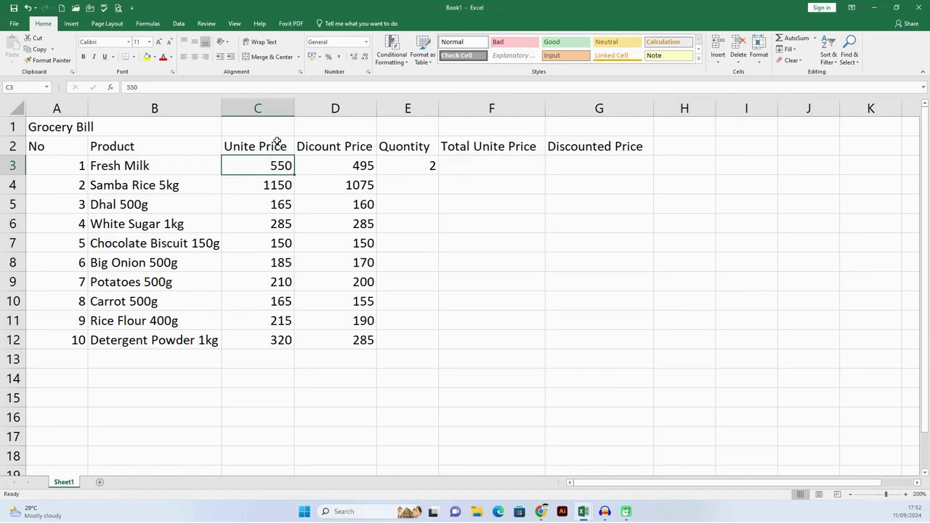
{"action": "left_click", "coordinate": [418, 168]}
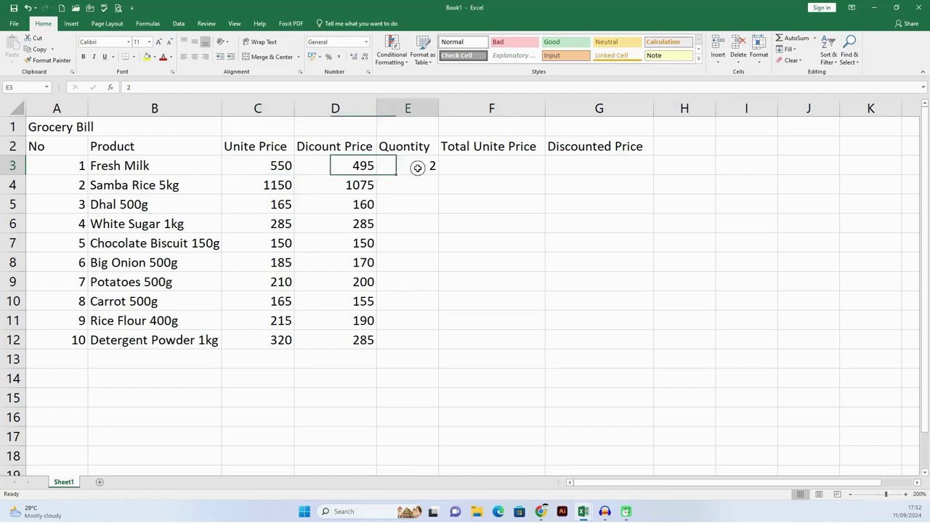
{"action": "left_click", "coordinate": [511, 164]}
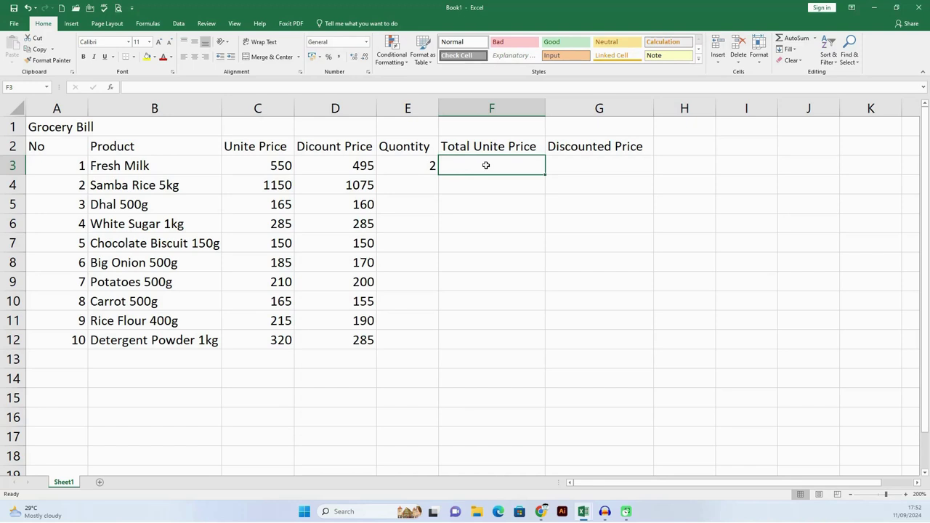
- Enter =SUM(C3*E3) in F3 so Fresh Milk's total shows 1100
{"action": "type", "text": "="}
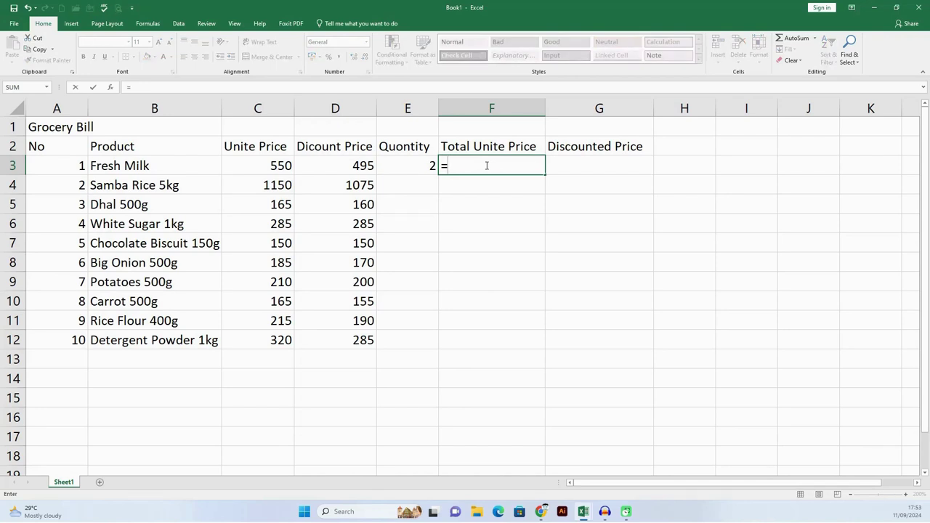
{"action": "type", "text": "sum"}
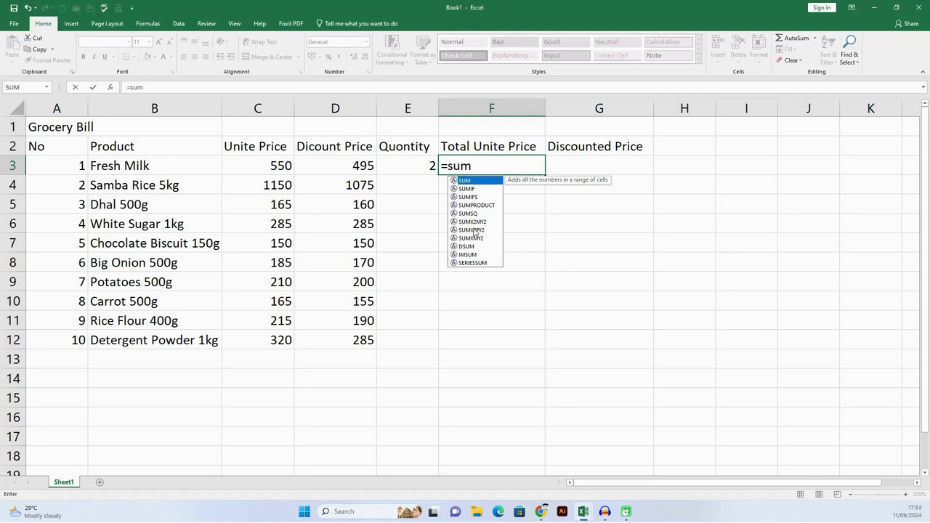
{"action": "double_click", "coordinate": [483, 181]}
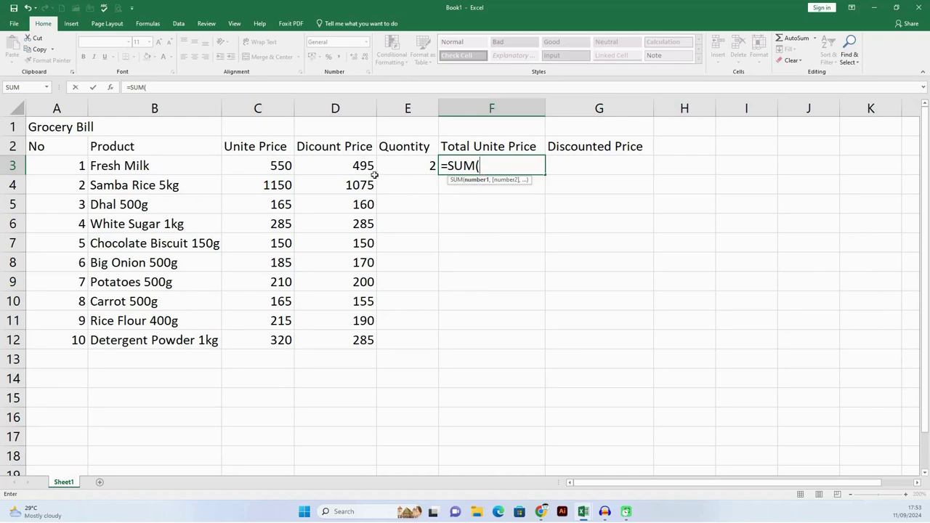
{"action": "left_click", "coordinate": [269, 166]}
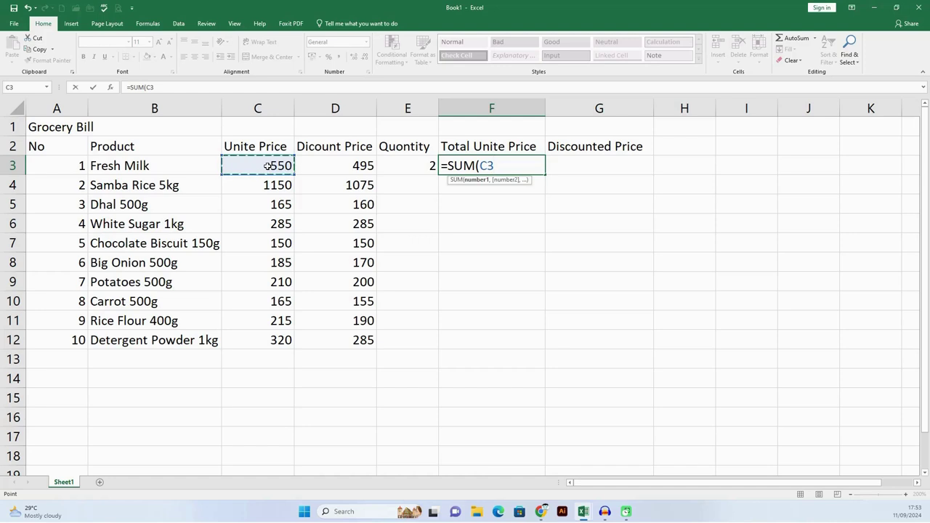
{"action": "type", "text": "*"}
{"action": "left_click", "coordinate": [412, 165]}
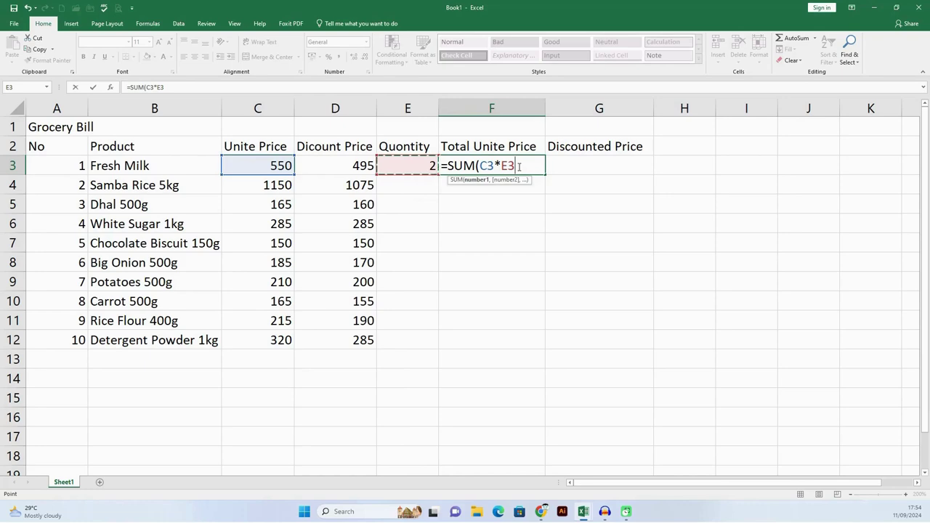
{"action": "key", "text": "Return"}
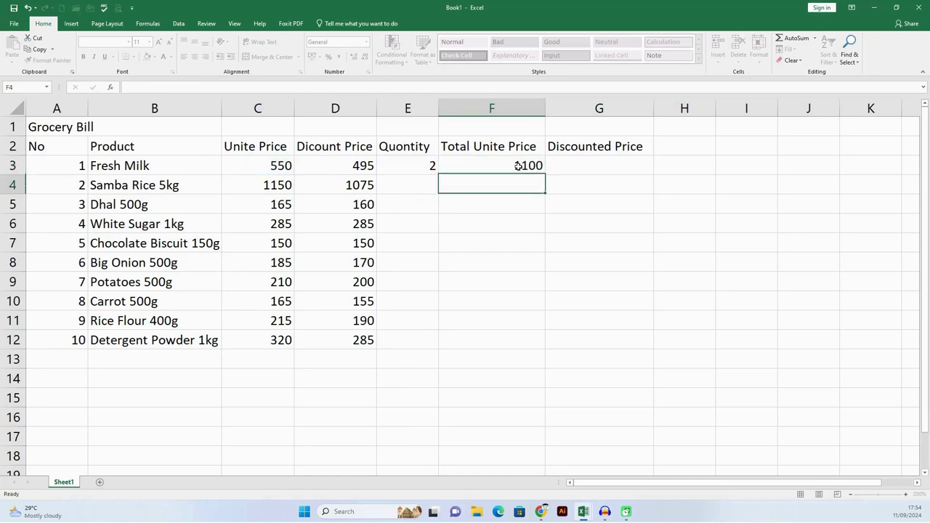
{"action": "left_click", "coordinate": [487, 241]}
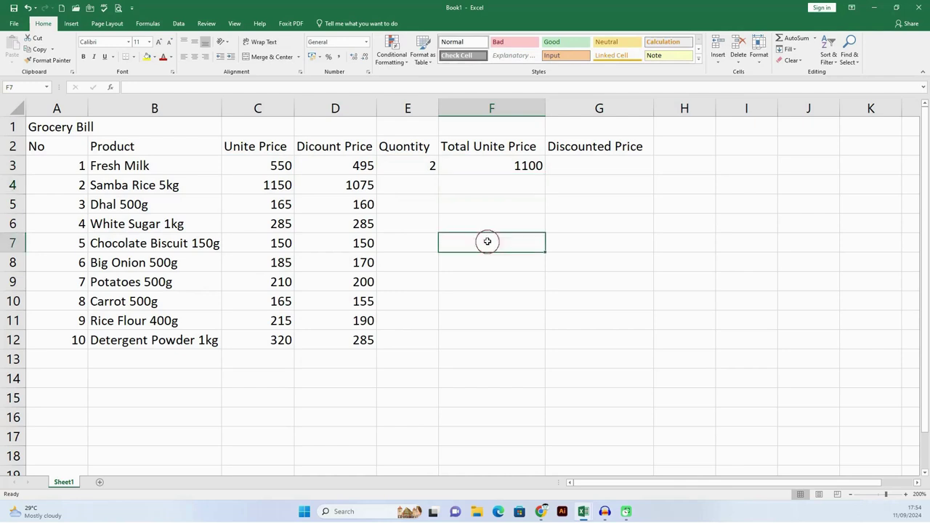
- Enter quantities 1, 2, 1, 2 for Samba Rice, Dhal, White Sugar and Chocolate Biscuit
{"action": "left_click", "coordinate": [497, 165]}
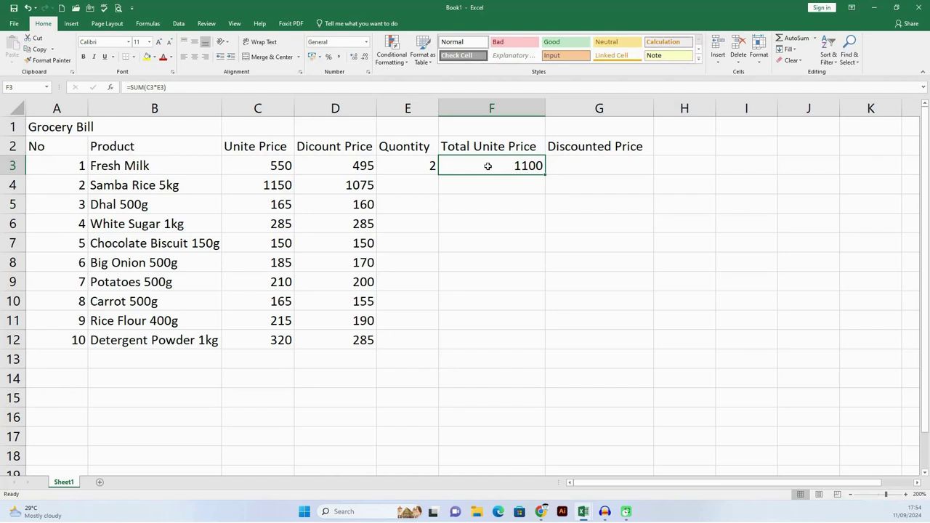
{"action": "left_click", "coordinate": [415, 185]}
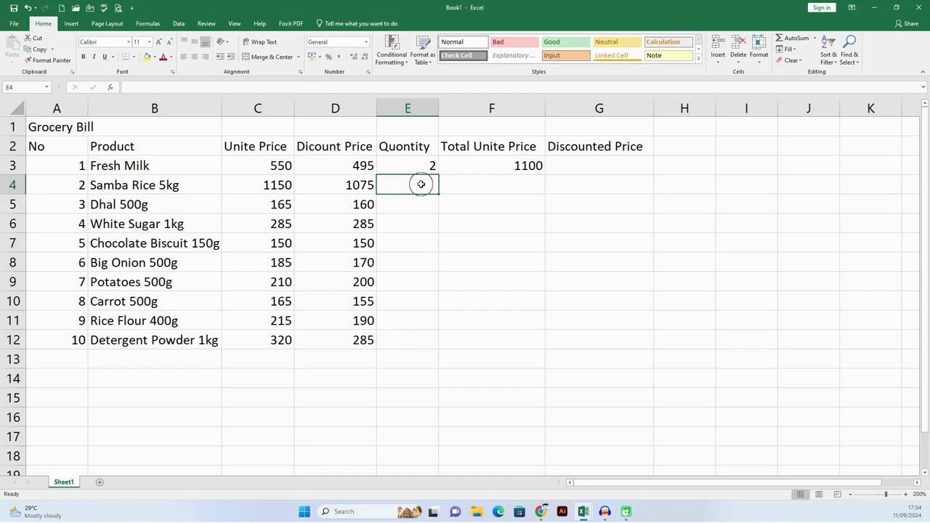
{"action": "type", "text": "1"}
{"action": "key", "text": "Return"}
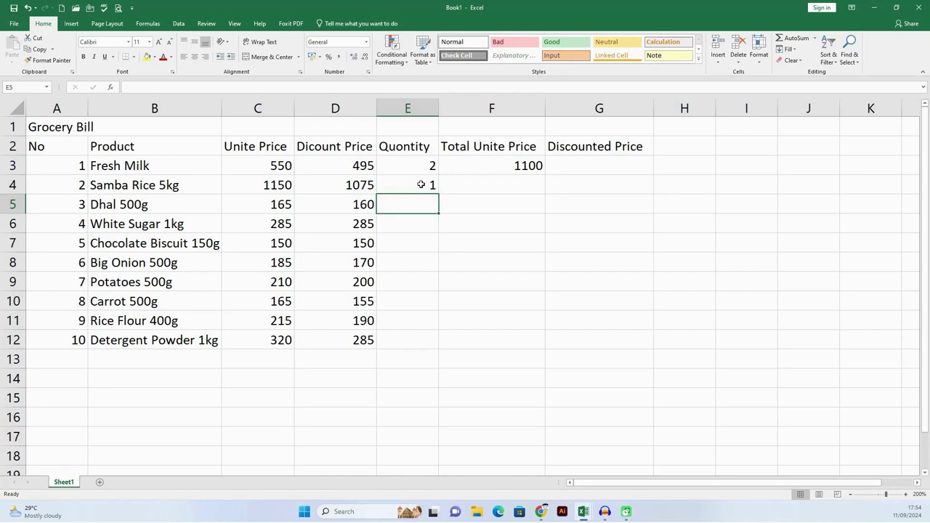
{"action": "type", "text": "2"}
{"action": "key", "text": "Return"}
{"action": "type", "text": "1"}
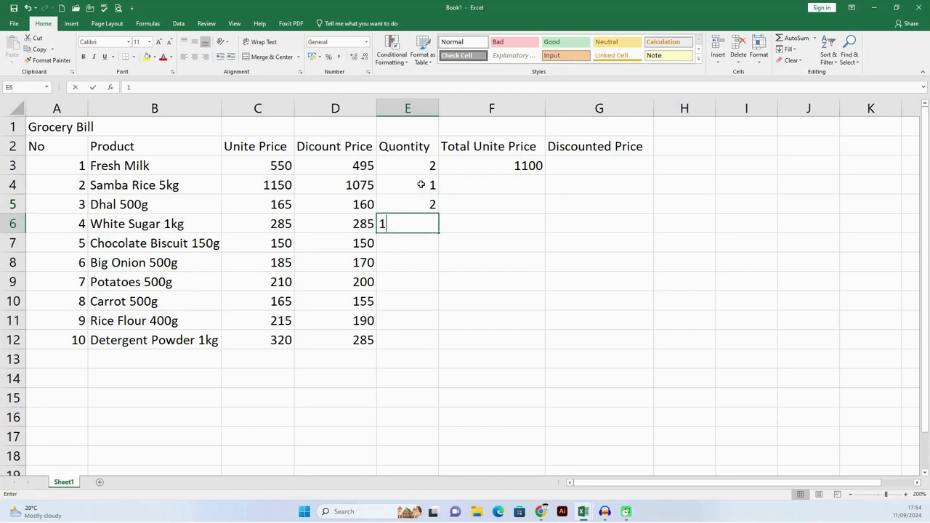
{"action": "key", "text": "Return"}
{"action": "type", "text": "2"}
{"action": "key", "text": "Return"}
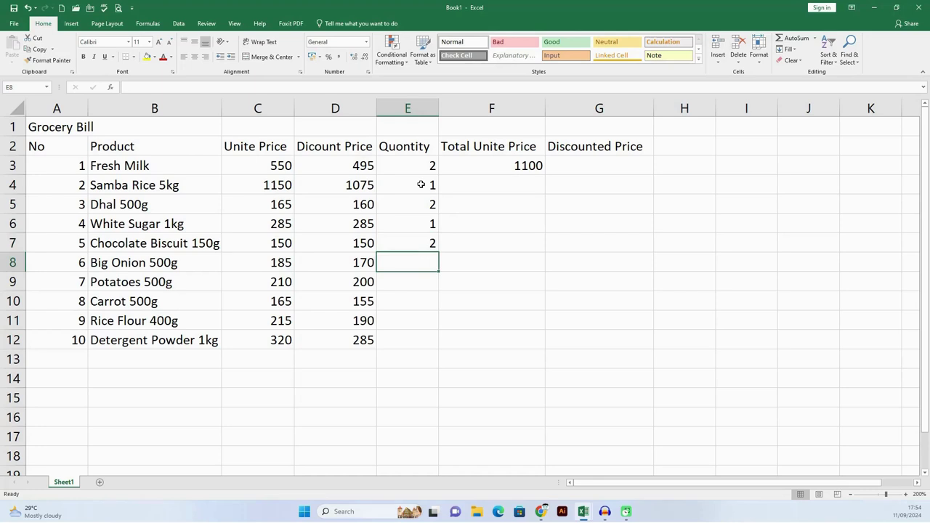
- Enter quantities 1, 1, 1, 1, 2 for Big Onion through Detergent Powder
{"action": "type", "text": "1"}
{"action": "key", "text": "Return"}
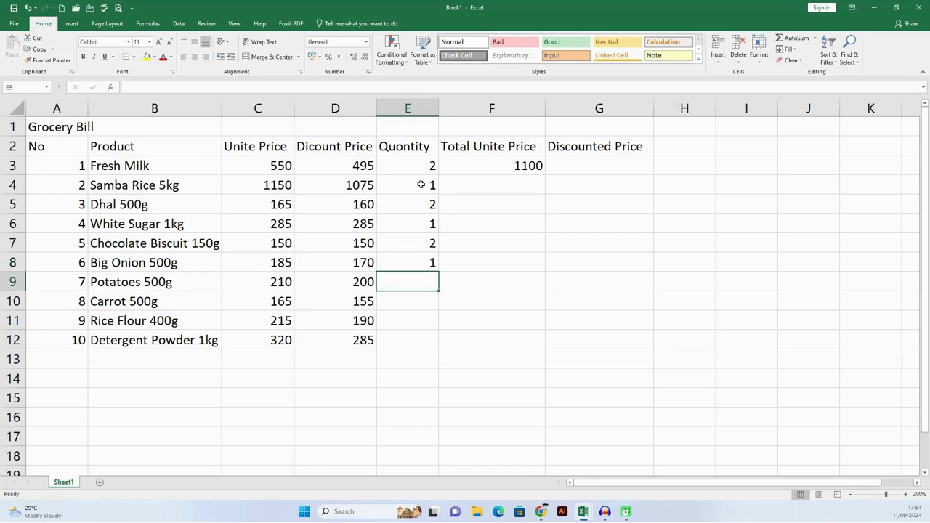
{"action": "type", "text": "1"}
{"action": "key", "text": "Return"}
{"action": "type", "text": "1"}
{"action": "key", "text": "Return"}
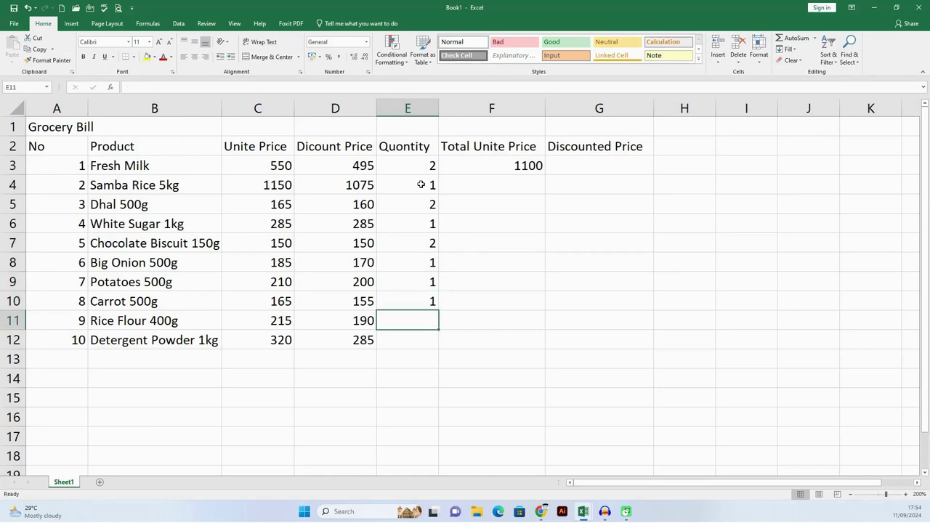
{"action": "type", "text": "1"}
{"action": "key", "text": "Return"}
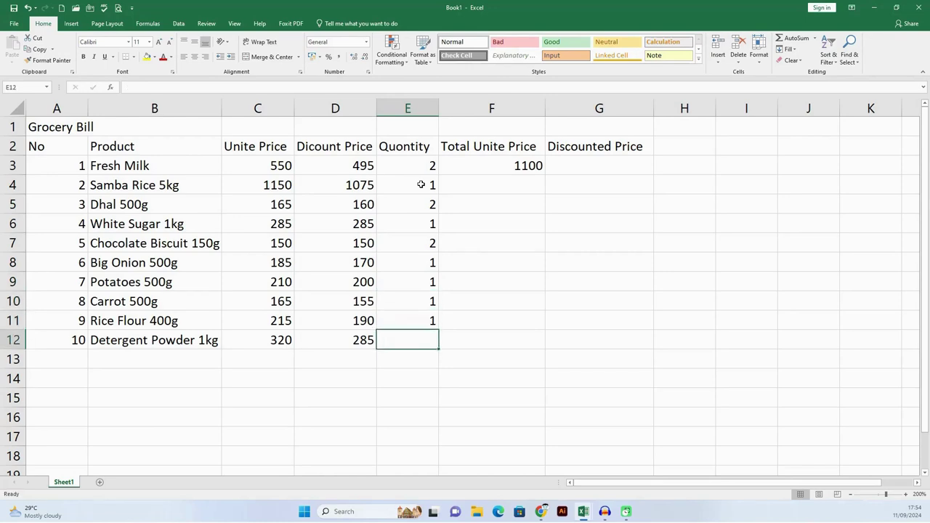
{"action": "type", "text": "2"}
{"action": "key", "text": "Return"}
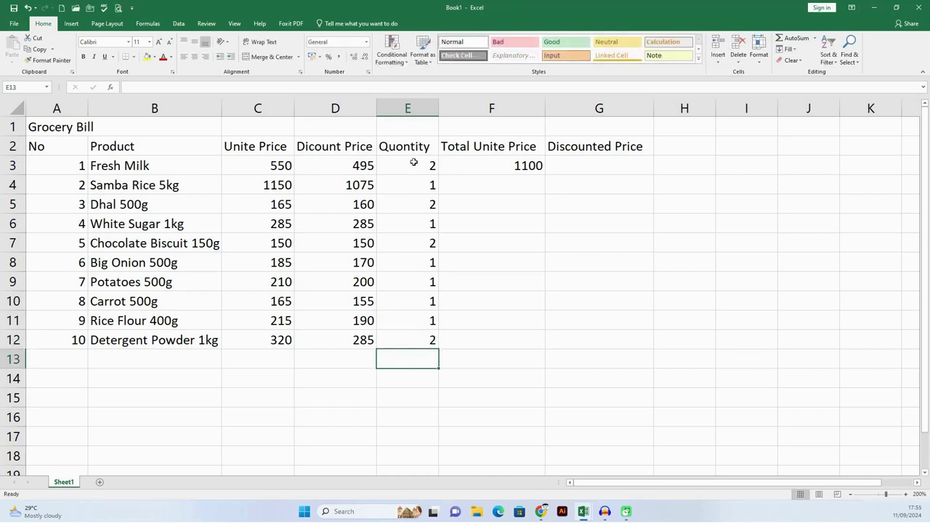
{"action": "left_click", "coordinate": [516, 169]}
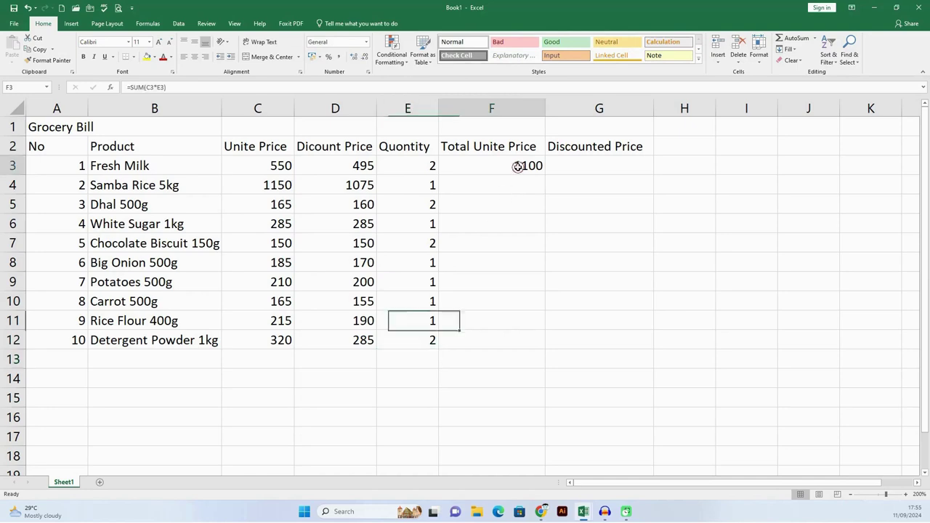
{"action": "left_click", "coordinate": [508, 189]}
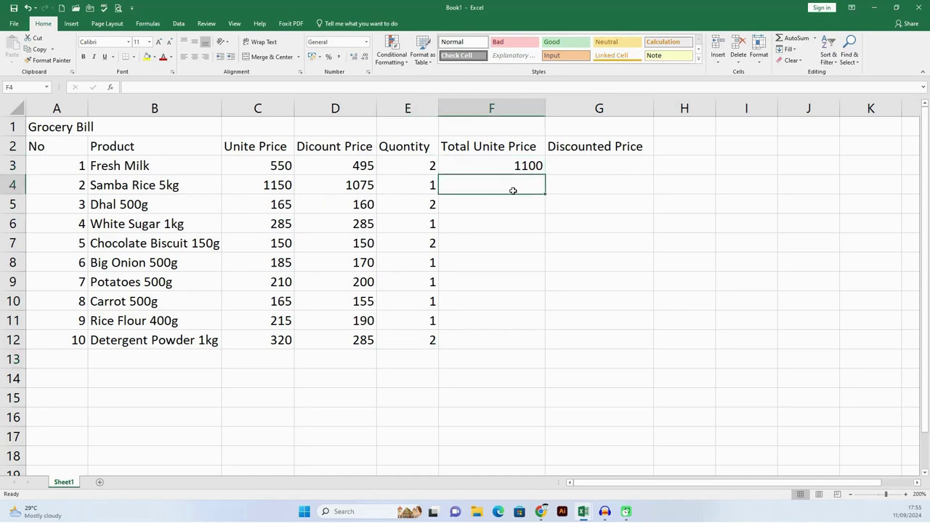
{"action": "left_click", "coordinate": [525, 171]}
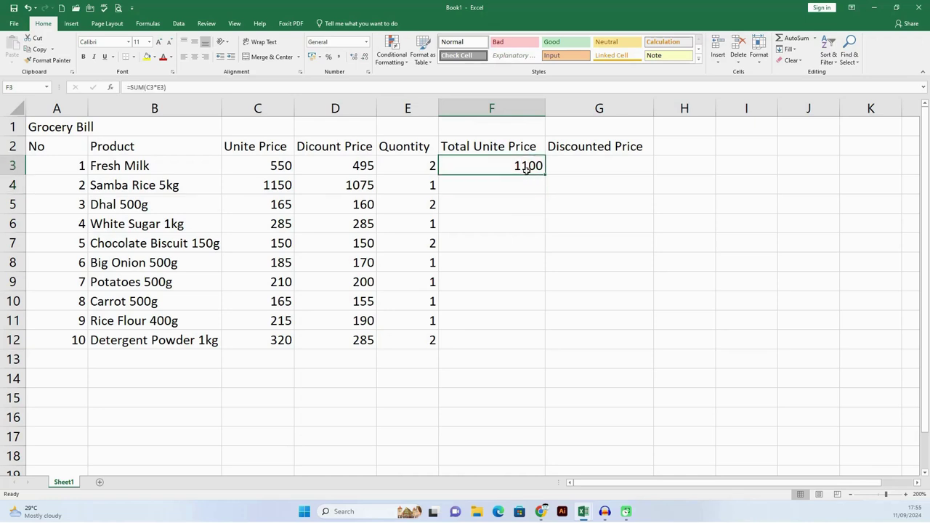
{"action": "left_click", "coordinate": [485, 343]}
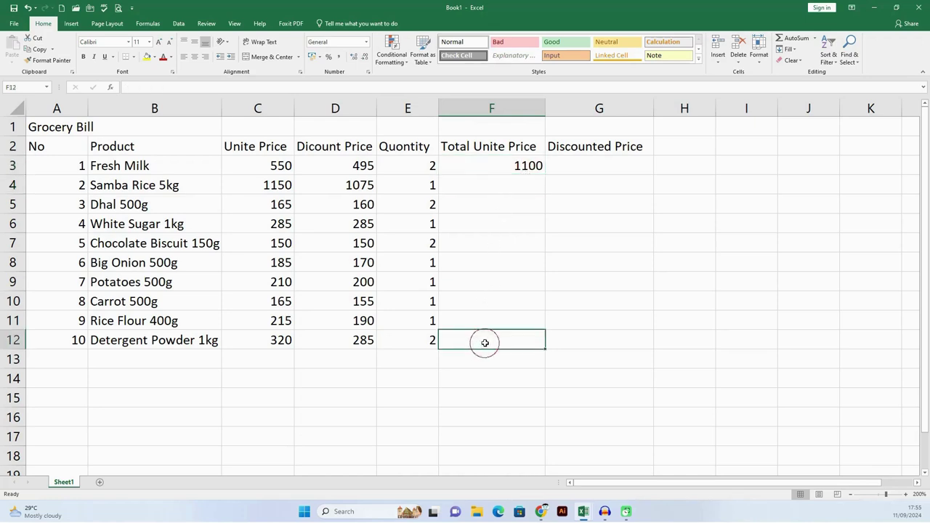
{"action": "left_click", "coordinate": [513, 169]}
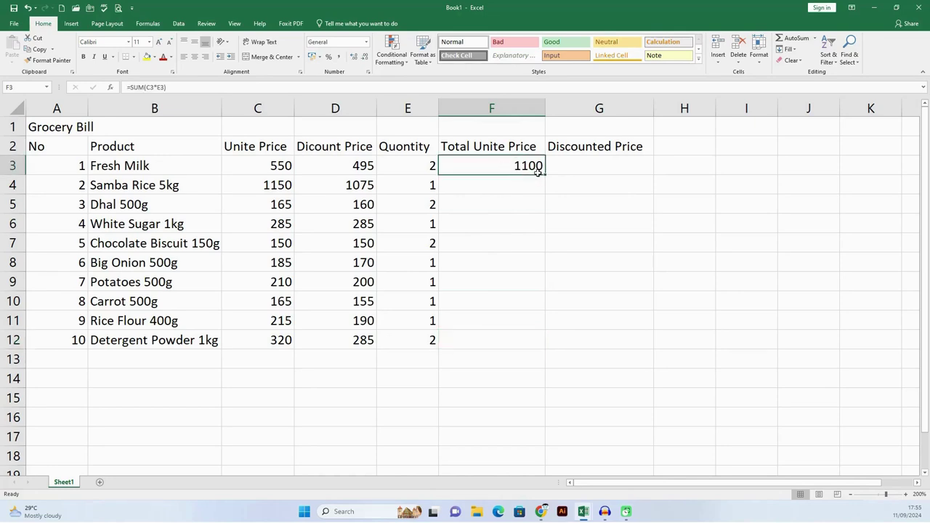
{"action": "double_click", "coordinate": [534, 166]}
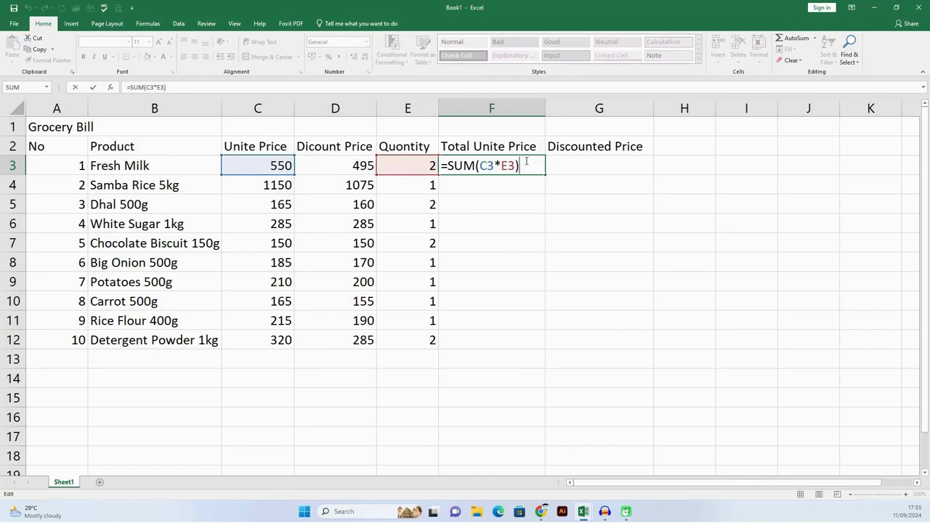
{"action": "key", "text": "Return"}
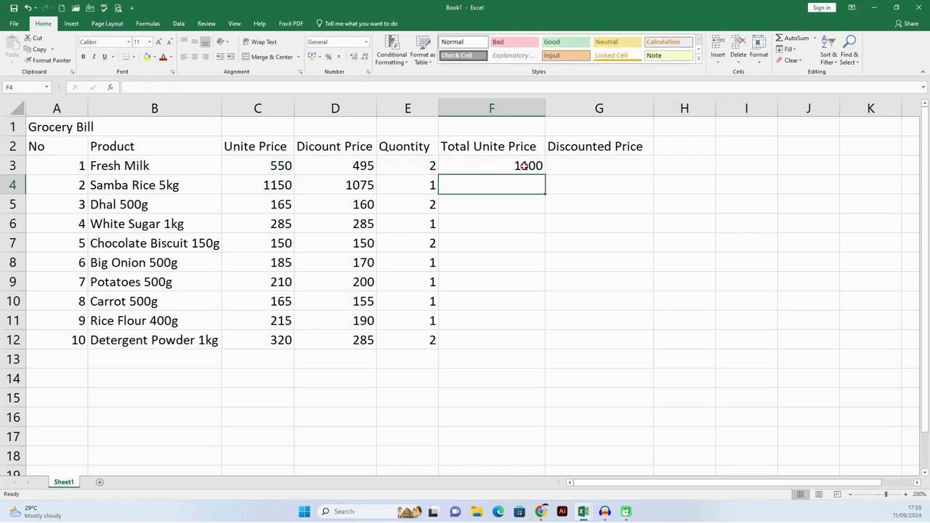
{"action": "left_click", "coordinate": [509, 173]}
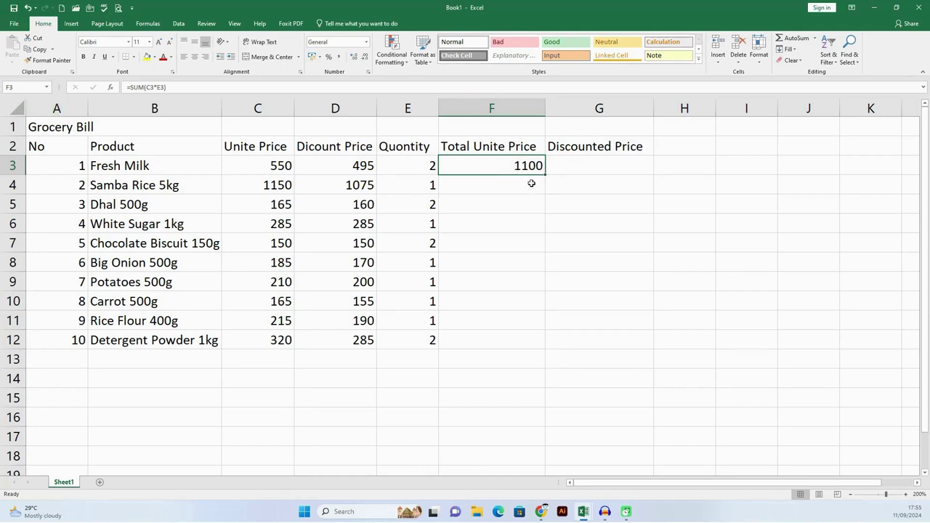
{"action": "left_click_drag", "start_coordinate": [531, 183], "coordinate": [497, 344]}
{"action": "left_click", "coordinate": [596, 205]}
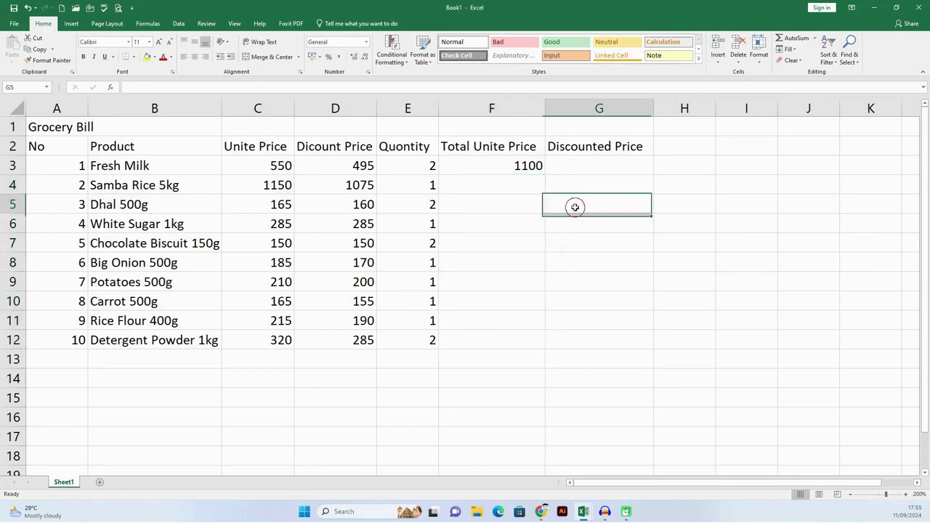
{"action": "left_click", "coordinate": [513, 165]}
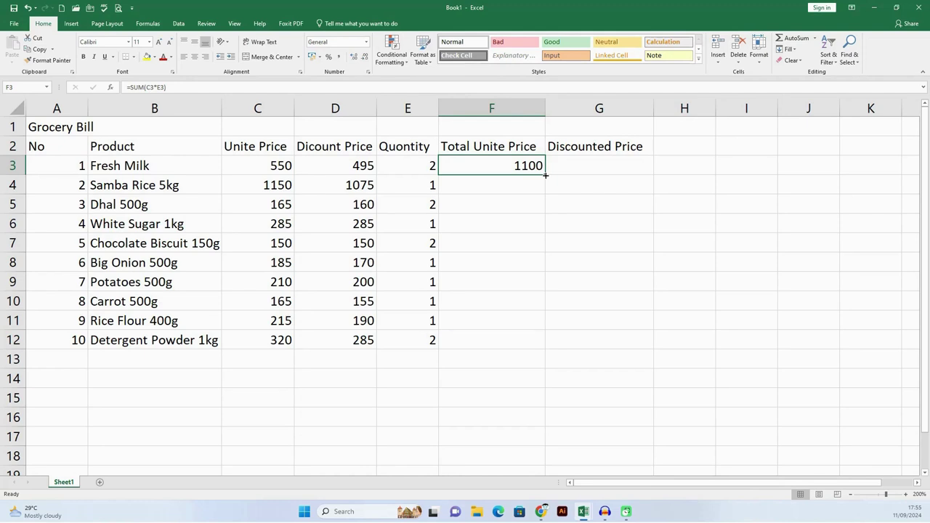
- Copy F3's =SUM(C3*E3) total formula down through F12
{"action": "left_click_drag", "start_coordinate": [545, 175], "coordinate": [528, 307]}
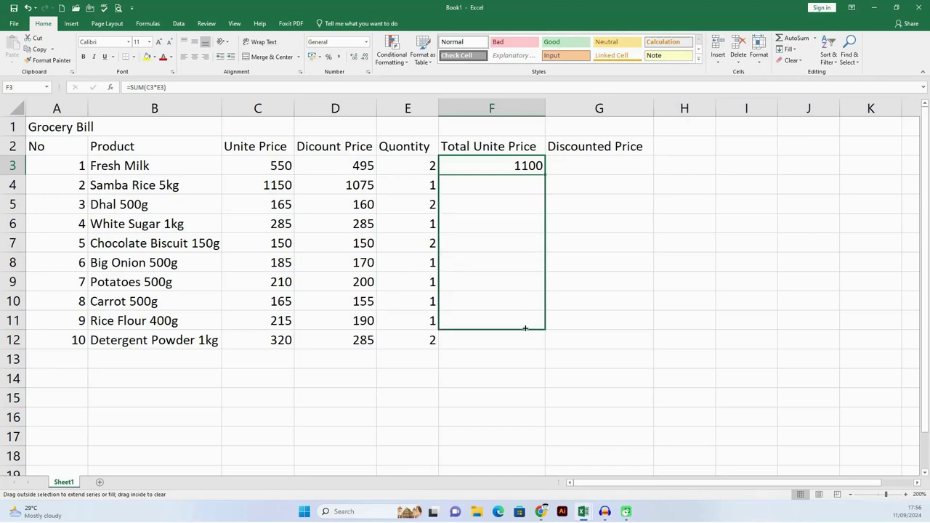
{"action": "left_click_drag", "start_coordinate": [528, 307], "coordinate": [522, 343]}
{"action": "left_click_drag", "start_coordinate": [522, 343], "coordinate": [520, 342]}
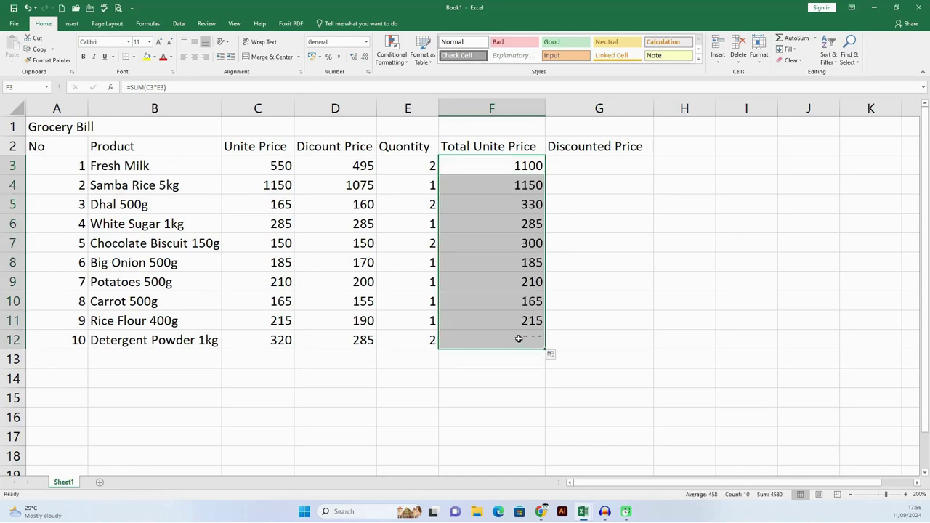
{"action": "left_click", "coordinate": [613, 245]}
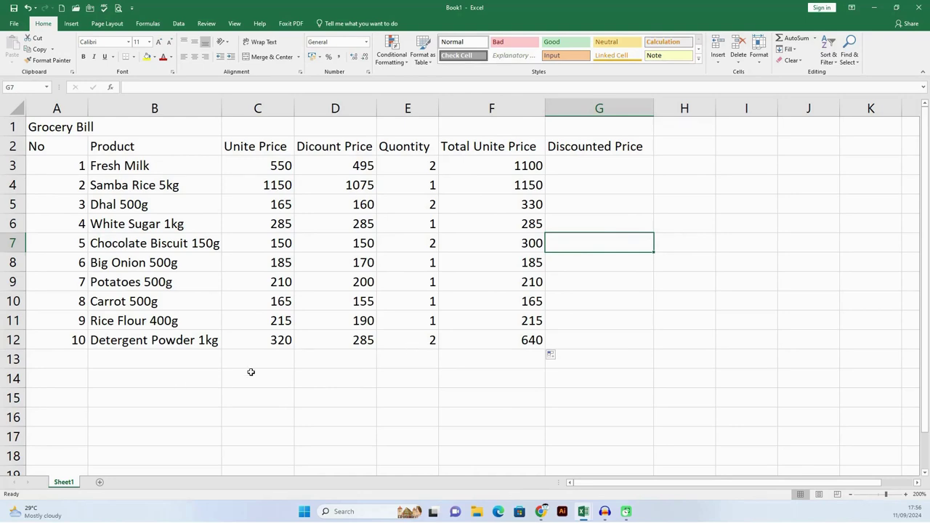
- Verify the copied total formulas against Detergent Powder's unit price and quantity
{"action": "left_click", "coordinate": [275, 340]}
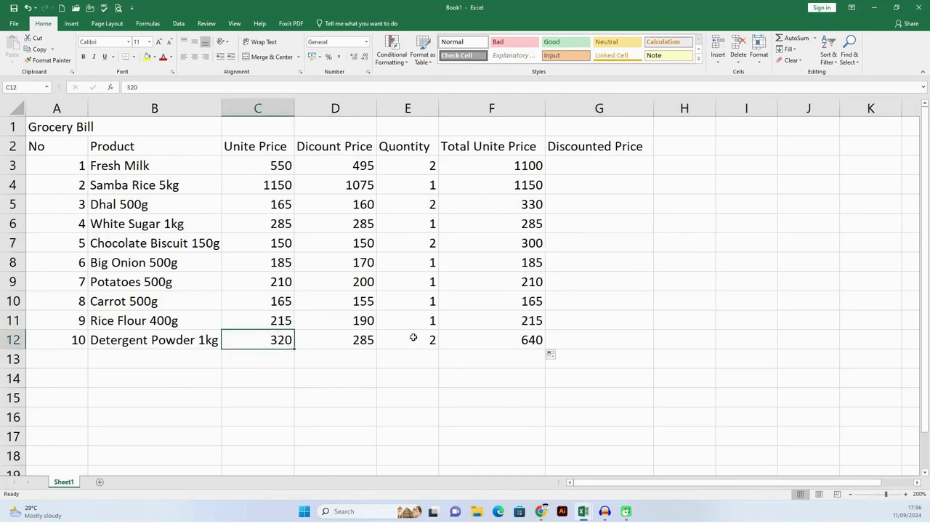
{"action": "left_click", "coordinate": [422, 337]}
{"action": "left_click", "coordinate": [516, 339]}
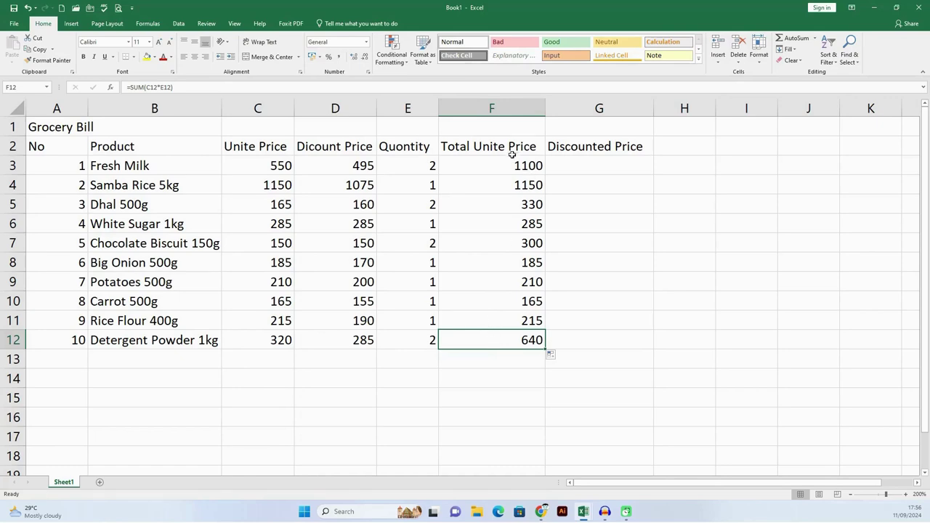
{"action": "left_click", "coordinate": [502, 109]}
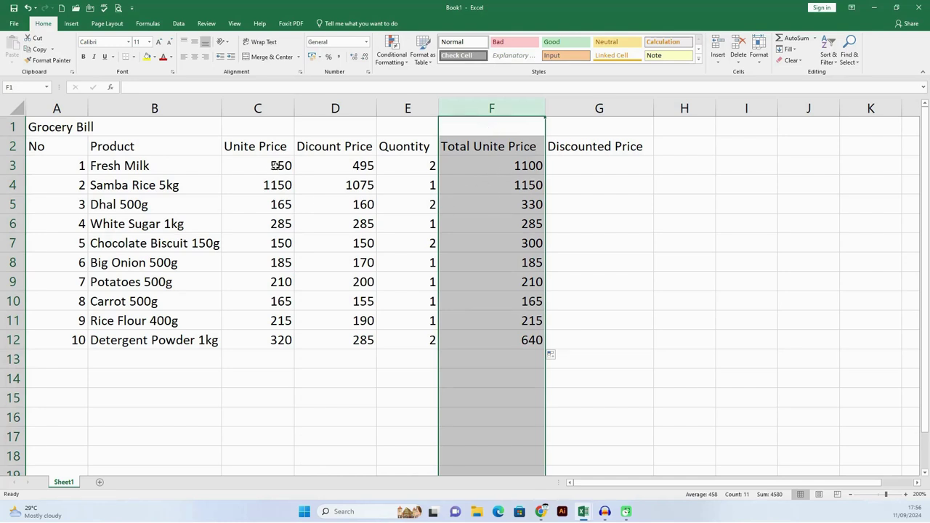
{"action": "left_click", "coordinate": [521, 166]}
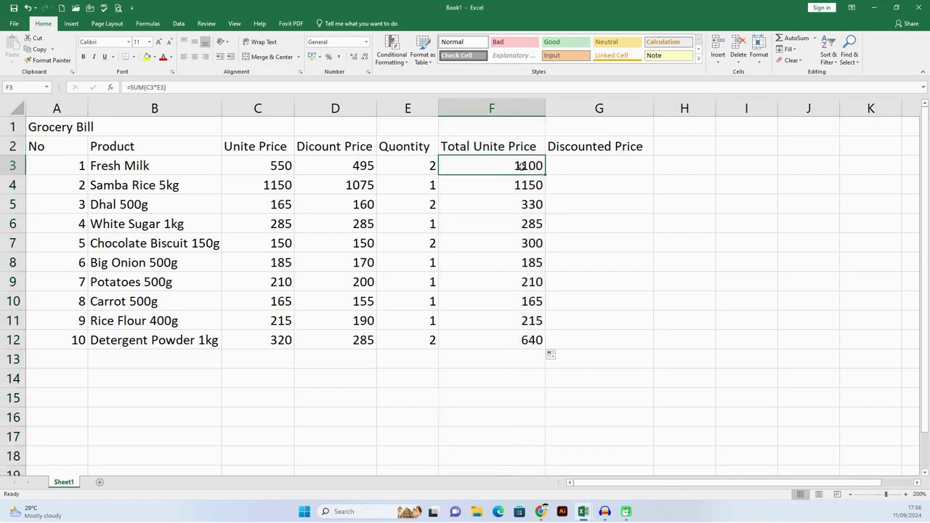
- Enter =SUM(D3*E3) in G3, giving Fresh Milk a discounted price of 990
{"action": "left_click", "coordinate": [611, 166]}
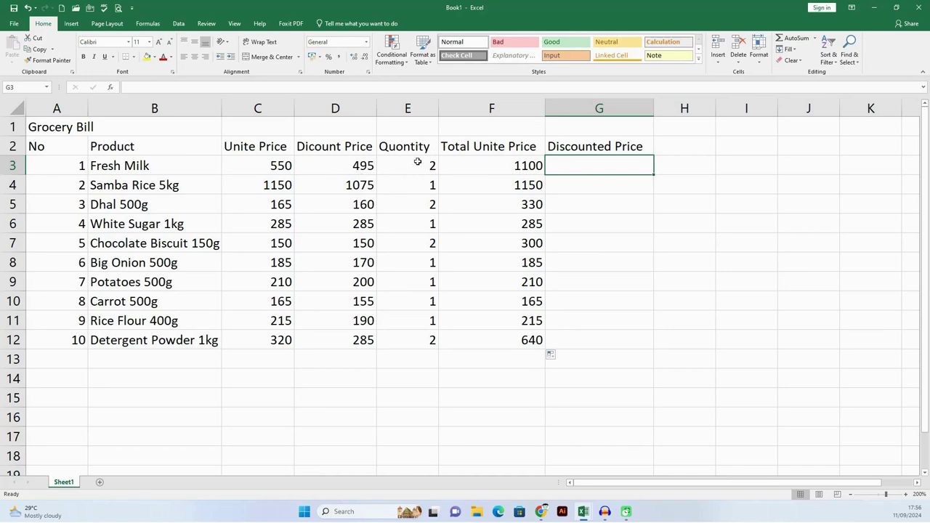
{"action": "double_click", "coordinate": [635, 168]}
{"action": "type", "text": "="}
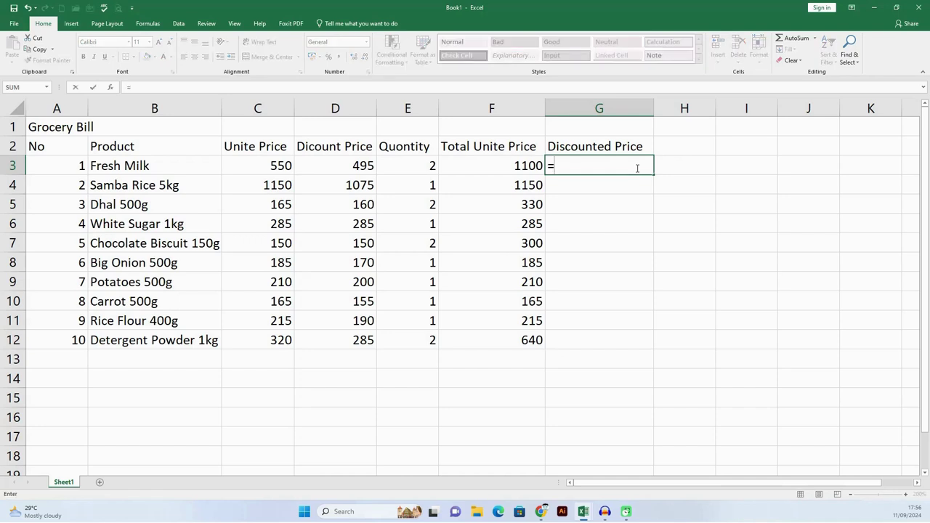
{"action": "type", "text": "sum"}
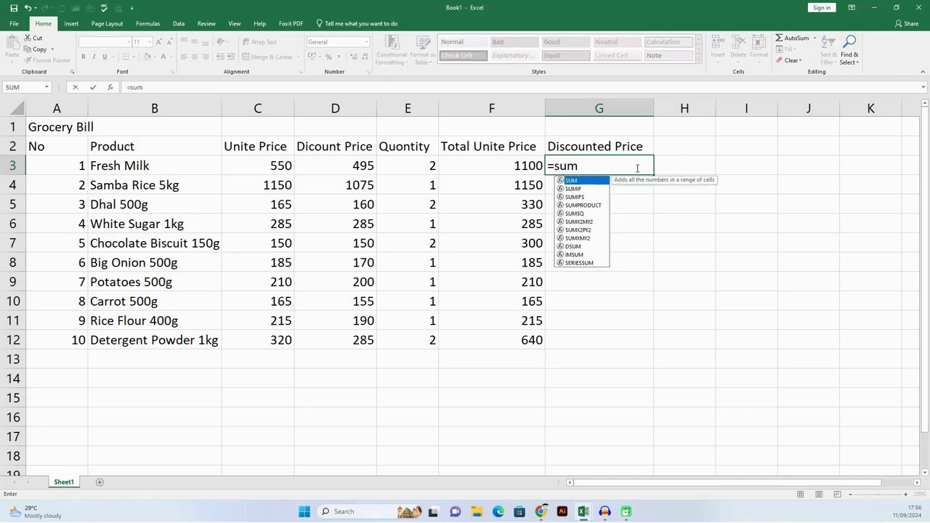
{"action": "double_click", "coordinate": [588, 182]}
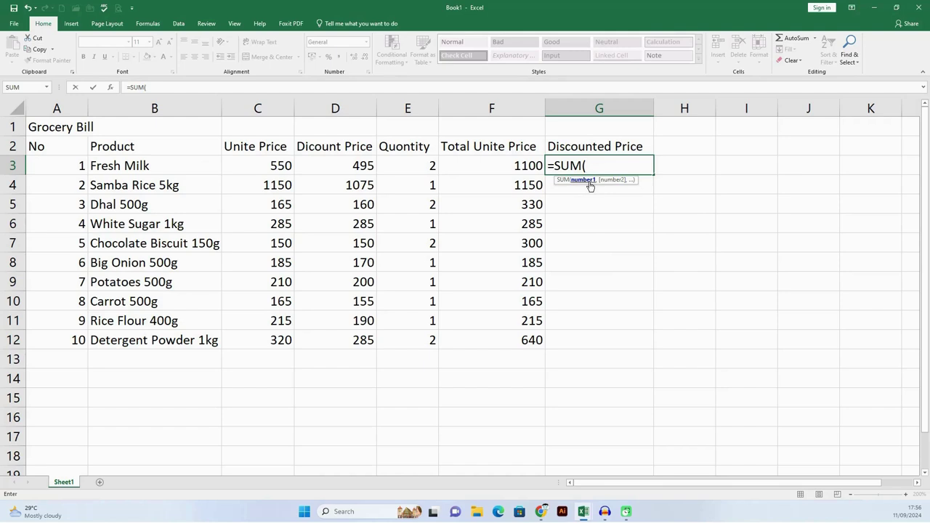
{"action": "left_click", "coordinate": [362, 167]}
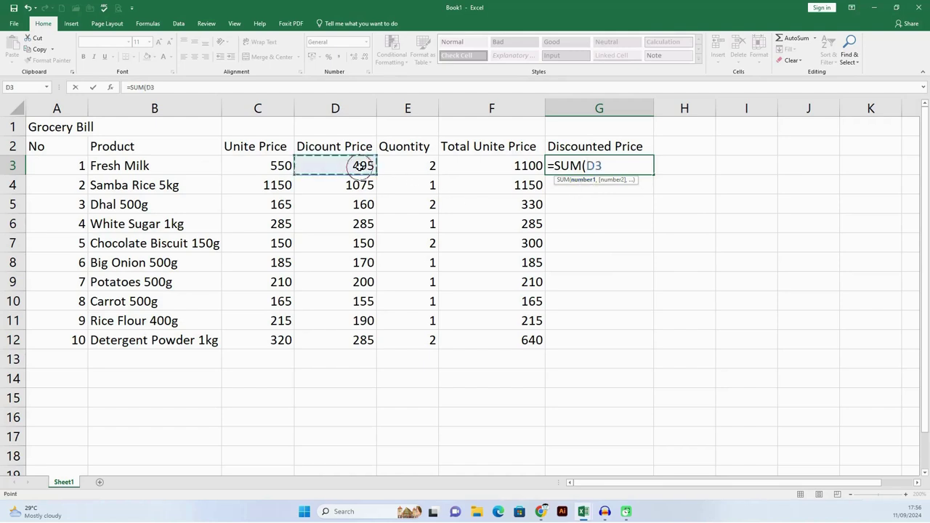
{"action": "type", "text": "*"}
{"action": "left_click", "coordinate": [413, 170]}
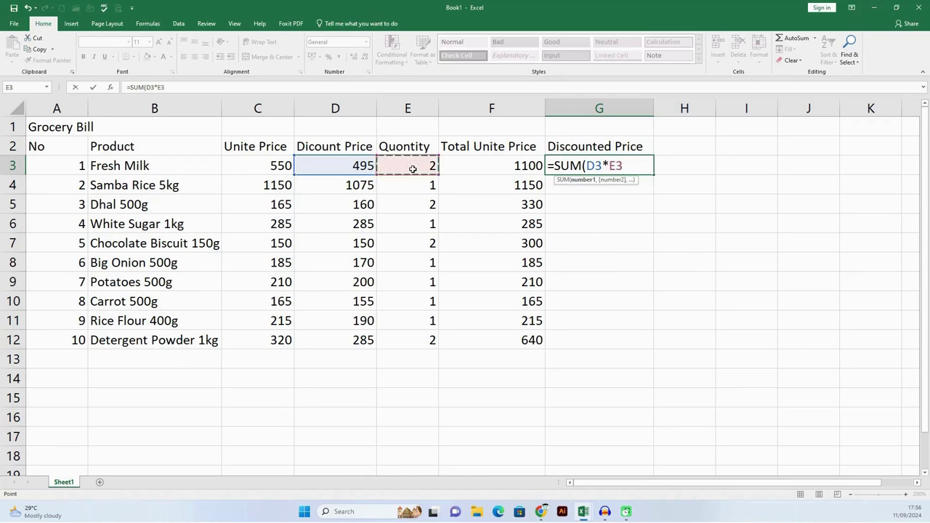
{"action": "key", "text": "Return"}
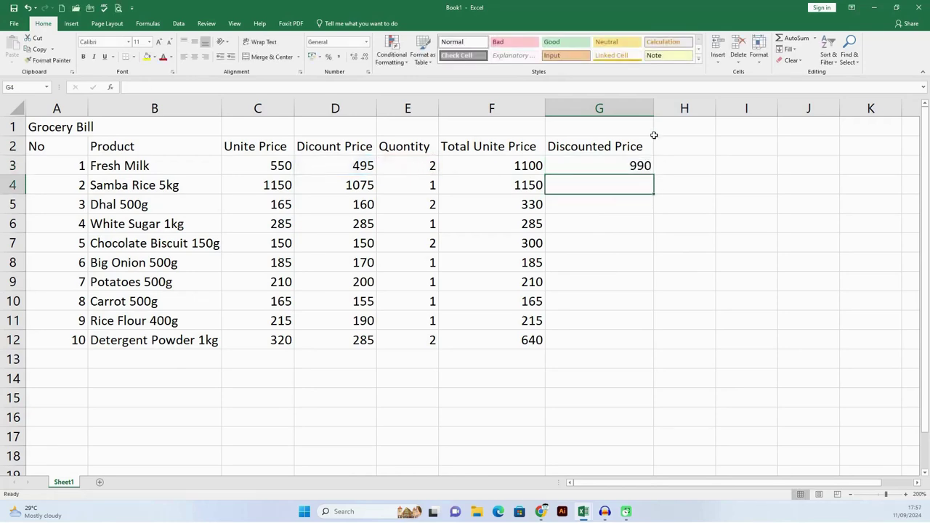
{"action": "left_click", "coordinate": [638, 167]}
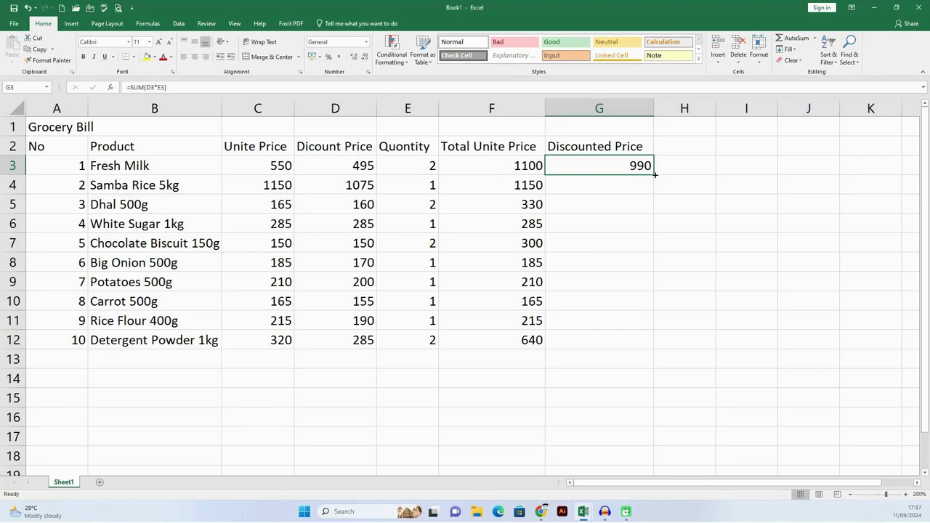
- Copy G3's discounted price formula down to G12, ending with 570 for Detergent Powder
{"action": "left_click_drag", "start_coordinate": [655, 174], "coordinate": [655, 174]}
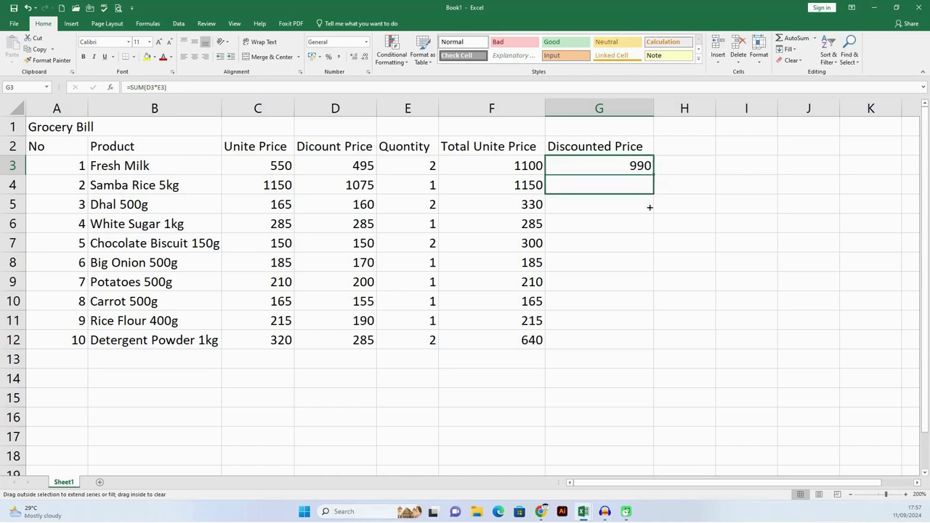
{"action": "left_click_drag", "start_coordinate": [655, 176], "coordinate": [610, 345]}
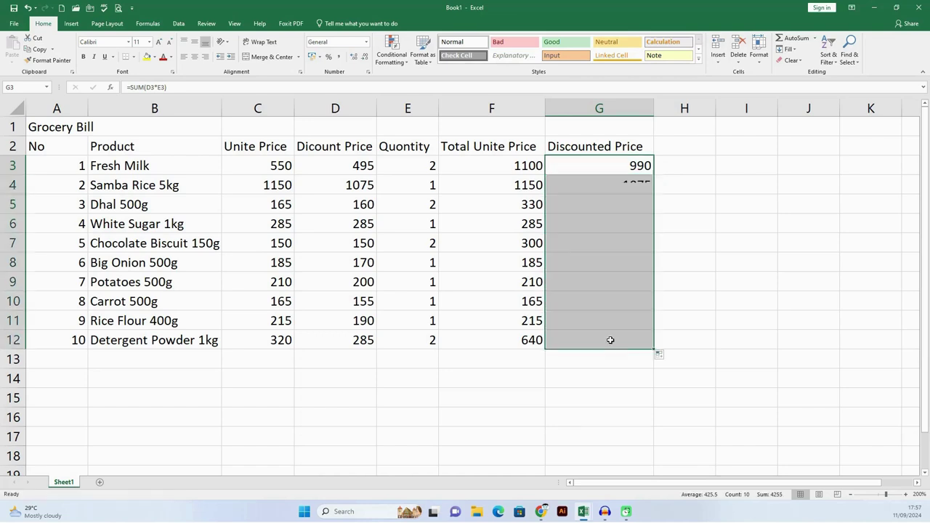
{"action": "left_click", "coordinate": [532, 424]}
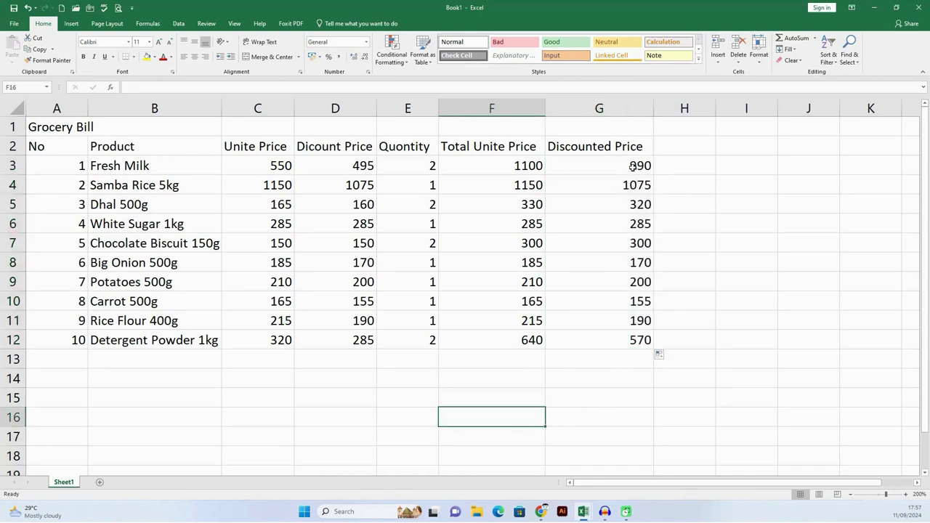
{"action": "left_click", "coordinate": [505, 163]}
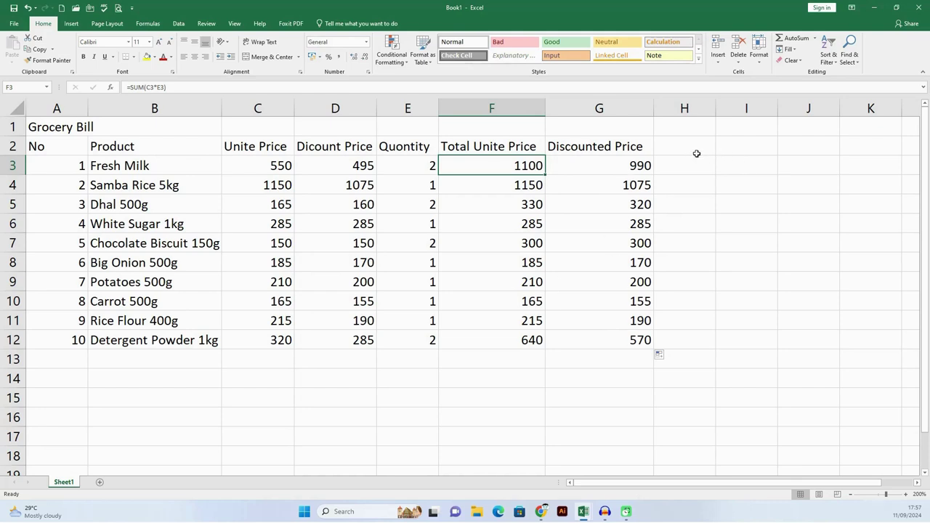
{"action": "left_click", "coordinate": [686, 147]}
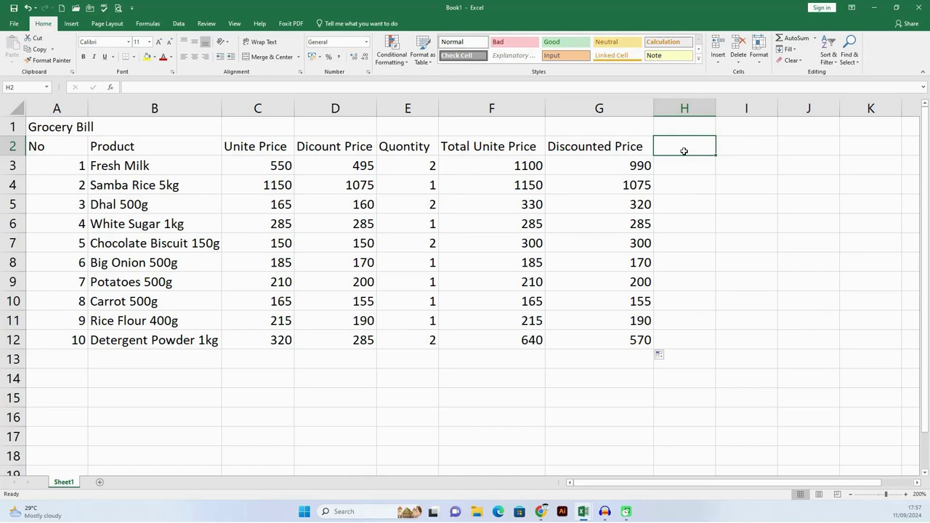
- Add the heading 'Discount' in H2
{"action": "type", "text": "D"}
{"action": "key", "text": "BackSpace"}
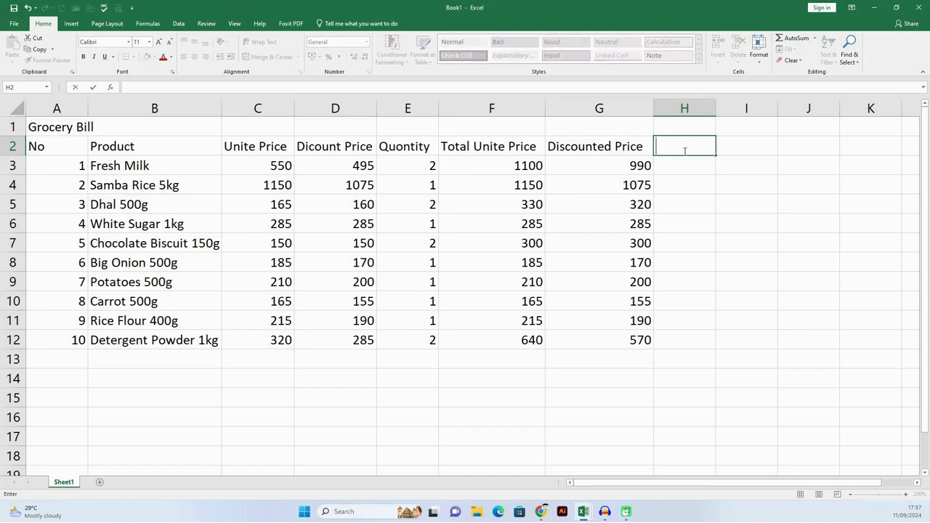
{"action": "type", "text": "D"}
{"action": "type", "text": "iscount"}
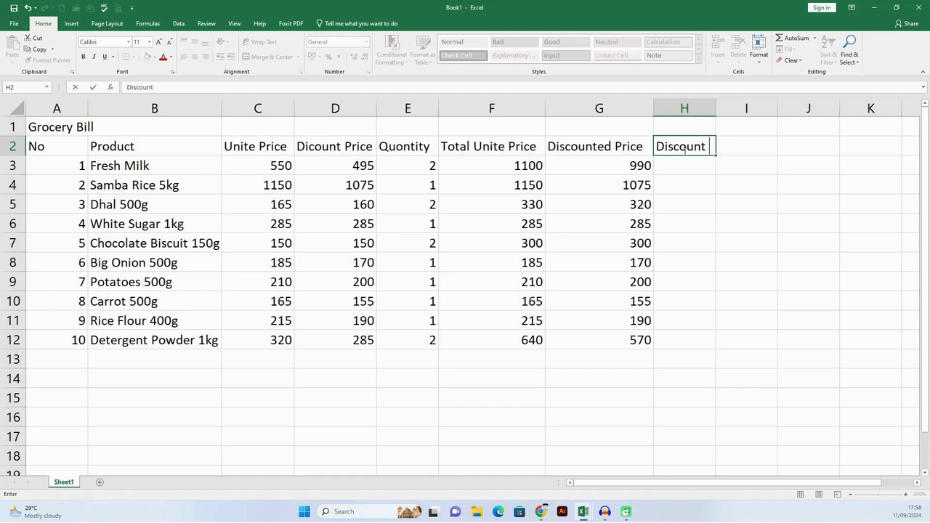
{"action": "key", "text": "Return"}
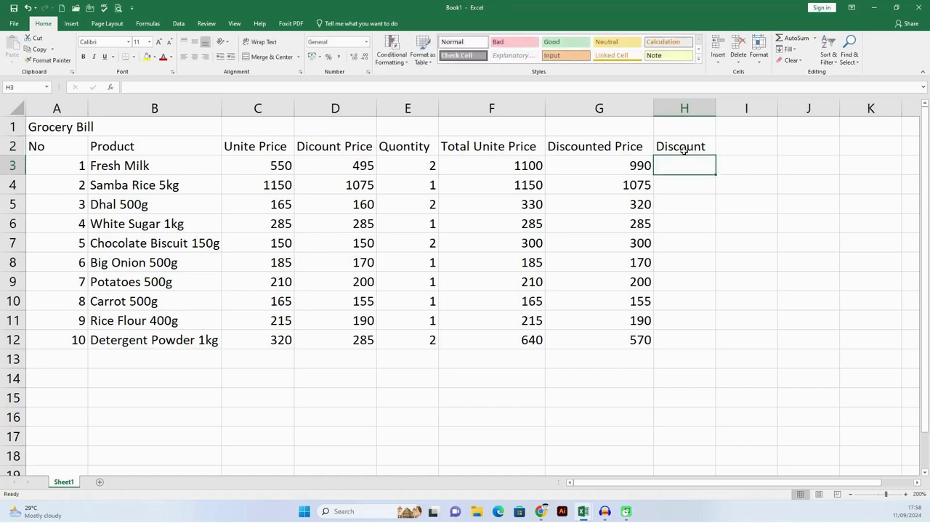
- Enter =SUM(F3-G3) in H3, giving Fresh Milk a discount of 110
{"action": "type", "text": "=sum"}
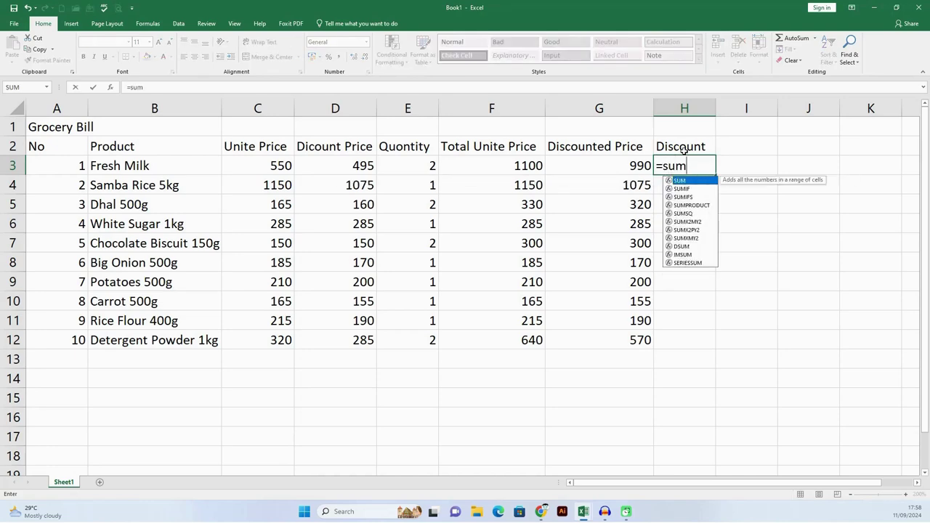
{"action": "type", "text": "("}
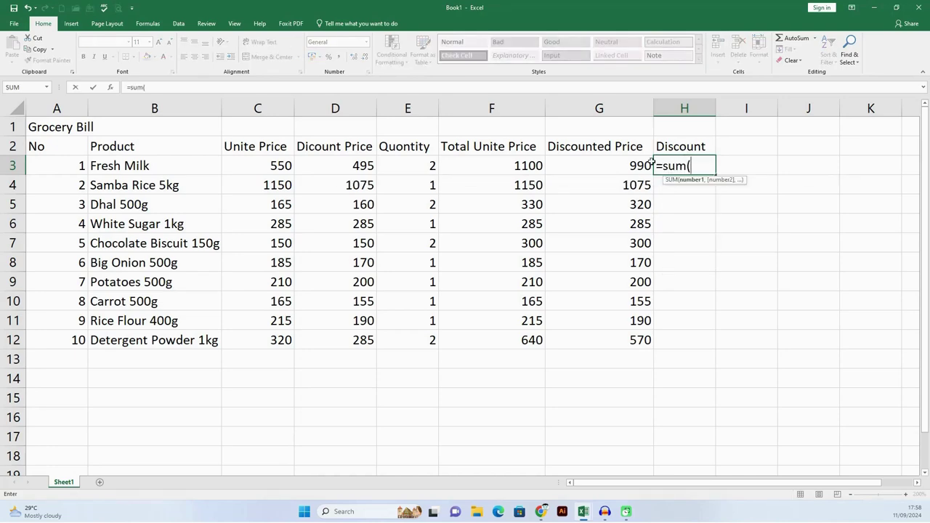
{"action": "left_click", "coordinate": [521, 166]}
{"action": "type", "text": "-"}
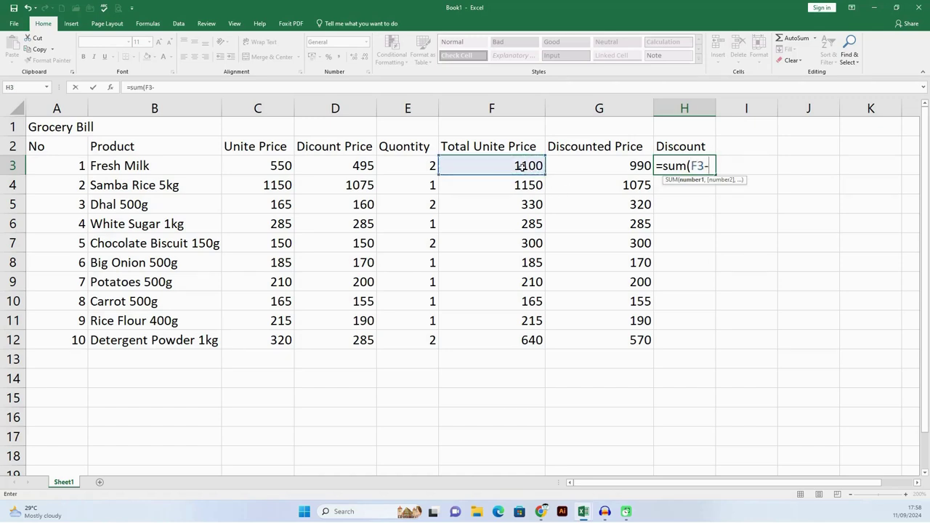
{"action": "left_click", "coordinate": [593, 166]}
{"action": "key", "text": "Return"}
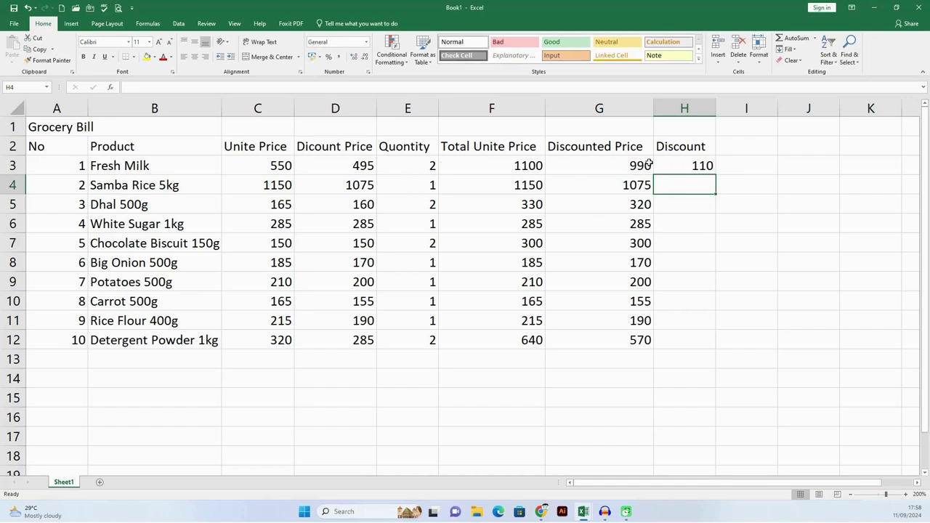
- Copy H3's discount formula down to H12, from 75 for Samba Rice to 70 for Detergent Powder
{"action": "left_click", "coordinate": [681, 166]}
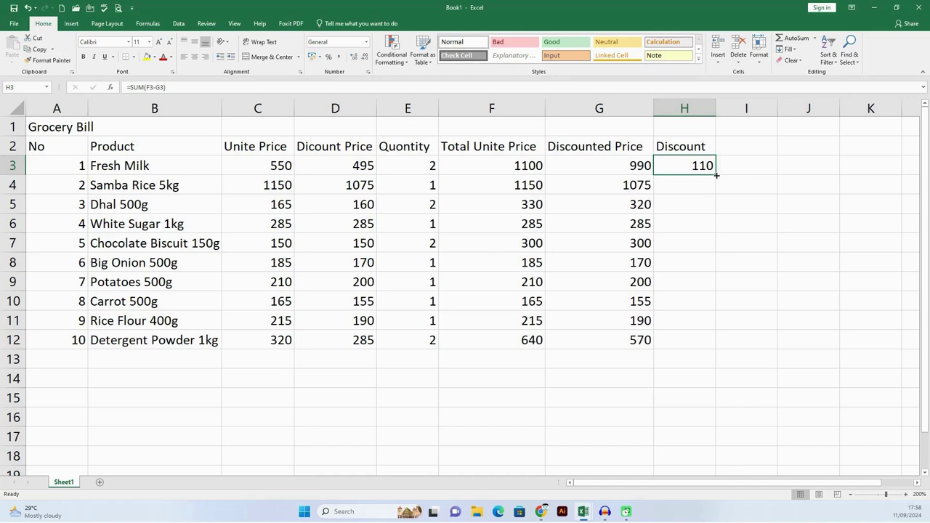
{"action": "left_click_drag", "start_coordinate": [716, 175], "coordinate": [692, 350]}
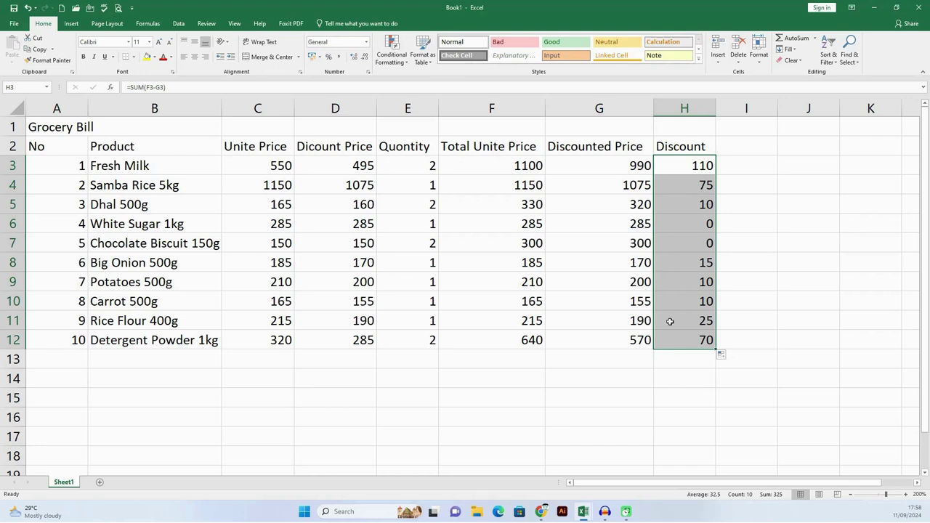
{"action": "left_click", "coordinate": [606, 397]}
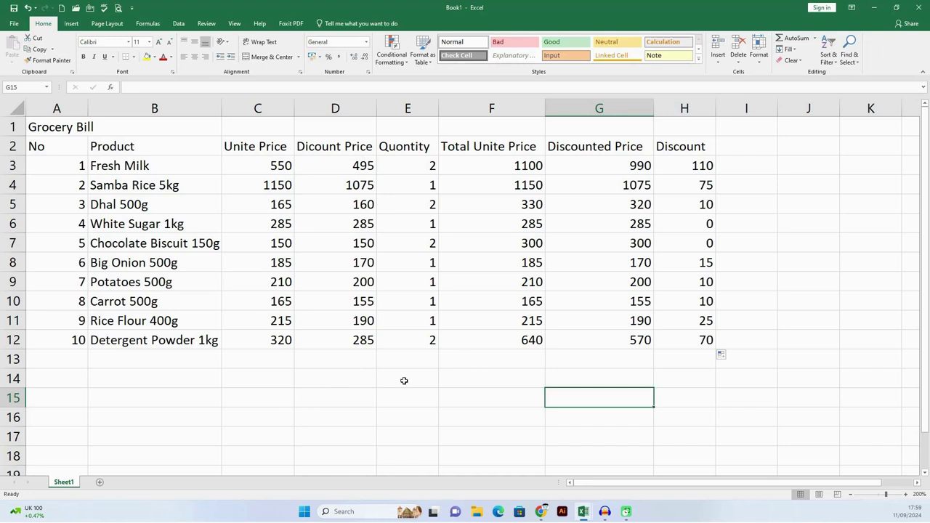
- Check the blank row under the table and the last item's total formula
{"action": "left_click", "coordinate": [120, 359]}
{"action": "left_click", "coordinate": [74, 356]}
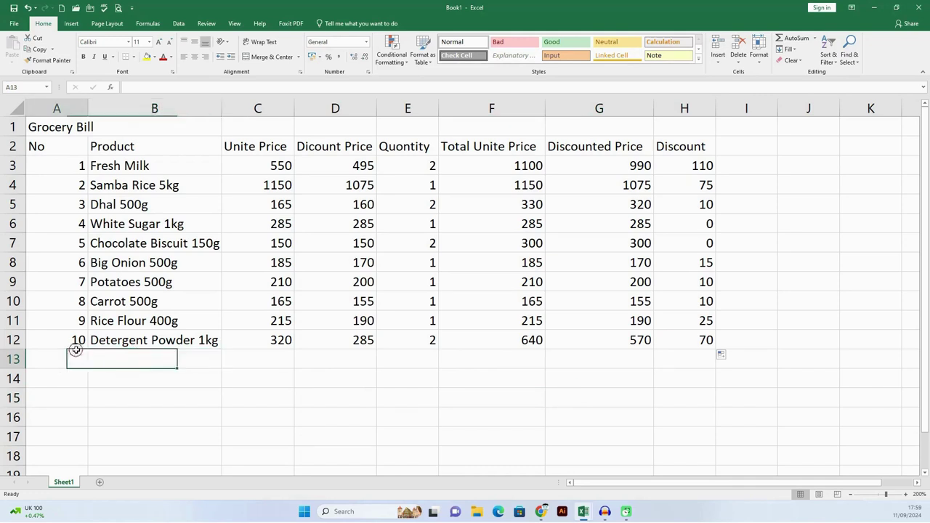
{"action": "left_click", "coordinate": [127, 364]}
{"action": "left_click", "coordinate": [264, 356]}
{"action": "left_click", "coordinate": [327, 357]}
{"action": "left_click", "coordinate": [420, 364]}
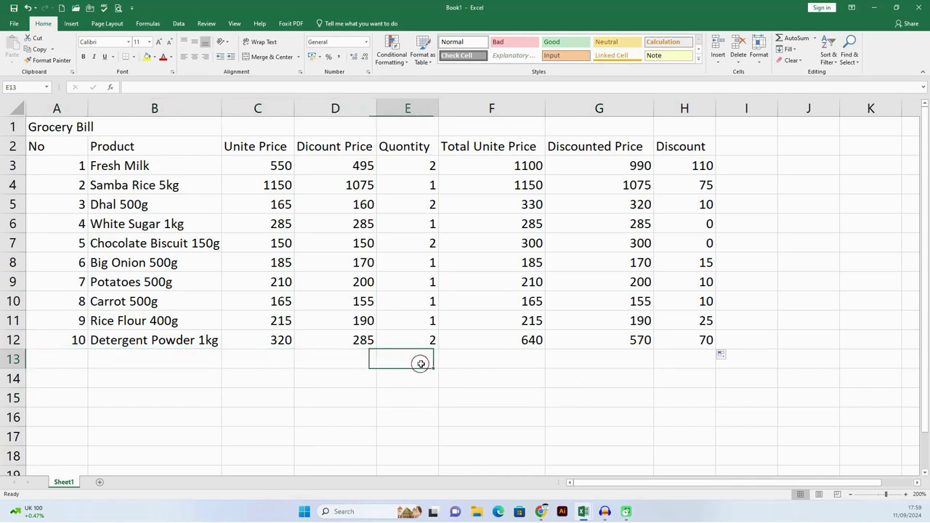
{"action": "left_click", "coordinate": [484, 354]}
{"action": "left_click", "coordinate": [584, 357]}
{"action": "left_click", "coordinate": [509, 339]}
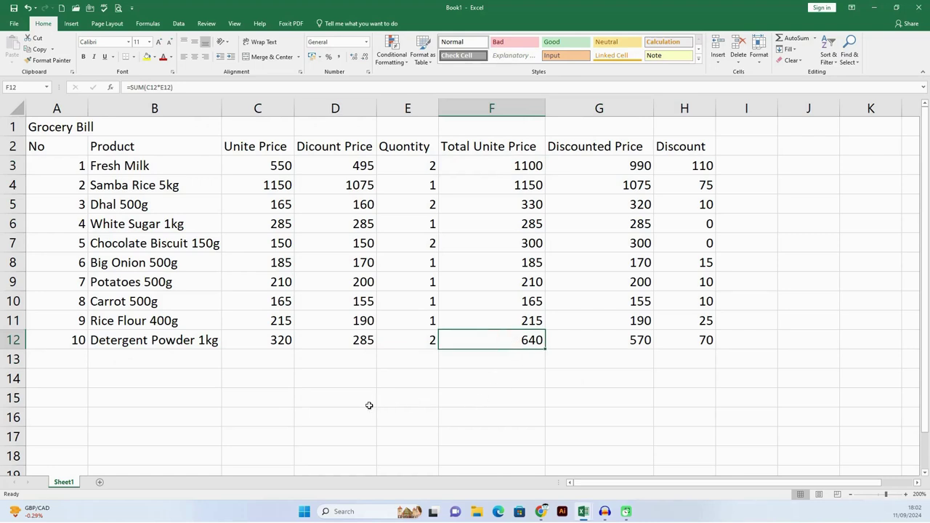
- Type 'Total Bill Value' into D14, fixing the typo, and commit it
{"action": "left_click", "coordinate": [367, 375]}
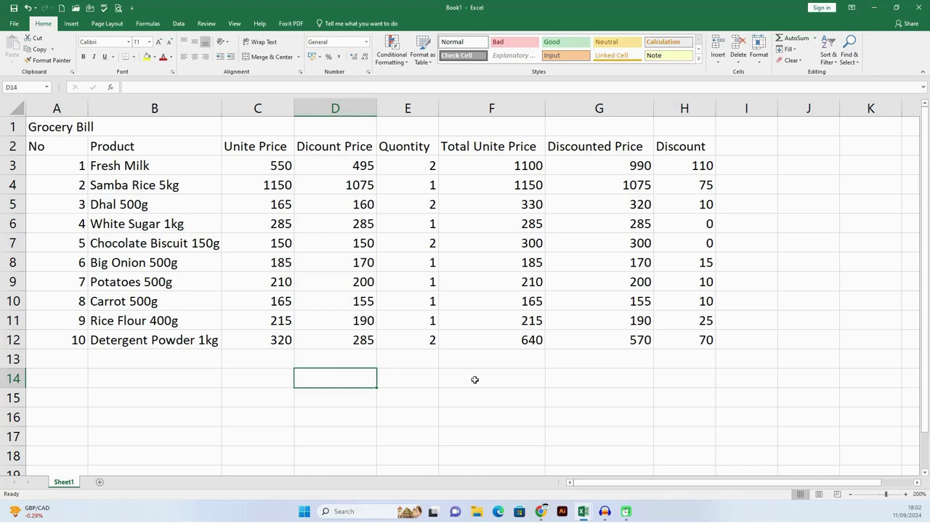
{"action": "mouse_move", "coordinate": [332, 379]}
{"action": "left_mouse_down"}
{"action": "mouse_move", "coordinate": [512, 367]}
{"action": "mouse_move", "coordinate": [508, 380]}
{"action": "left_mouse_up"}
{"action": "left_click_drag", "start_coordinate": [358, 381], "coordinate": [470, 380]}
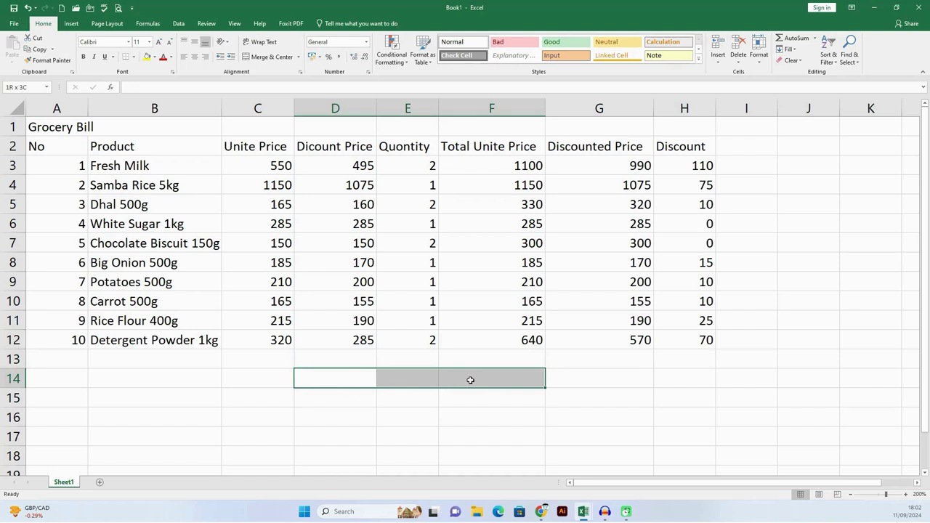
{"action": "left_click", "coordinate": [349, 382]}
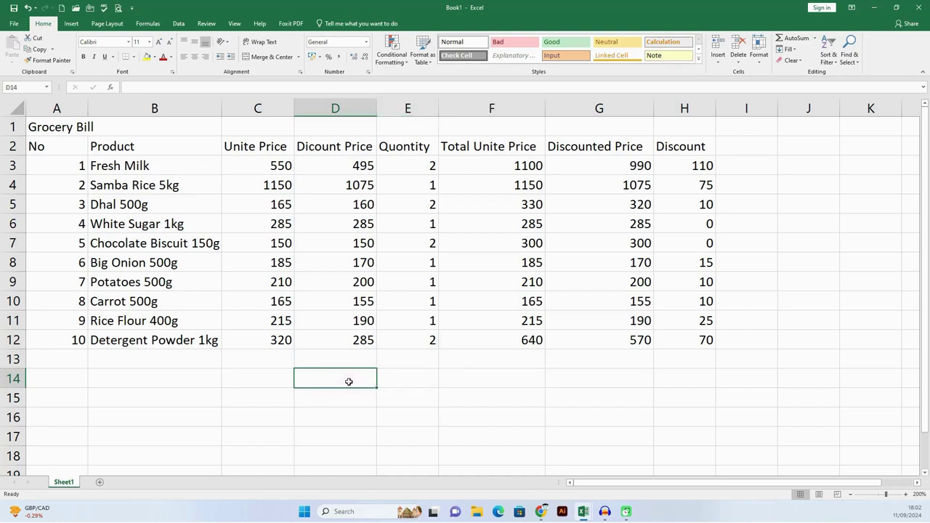
{"action": "type", "text": "Totab"}
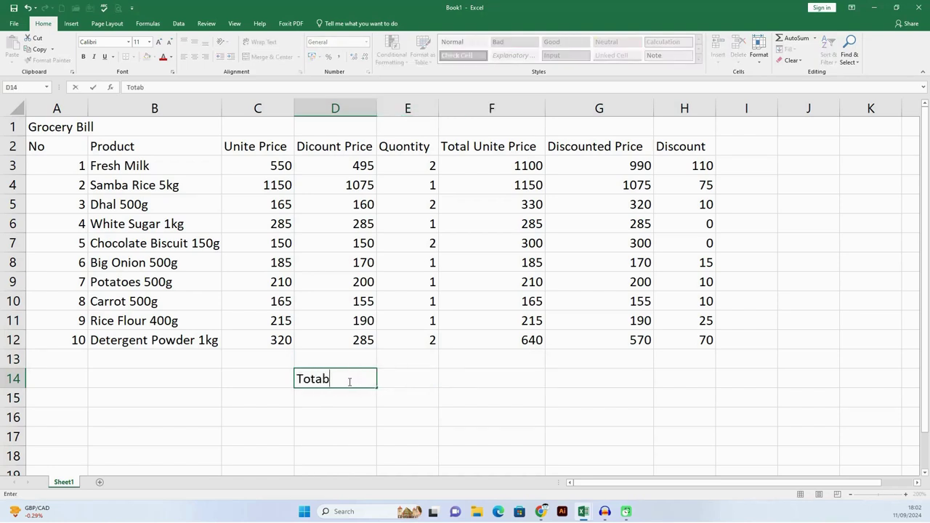
{"action": "key", "text": "BackSpace"}
{"action": "key", "text": "BackSpace"}
{"action": "type", "text": "al"}
{"action": "type", "text": " Bill Value"}
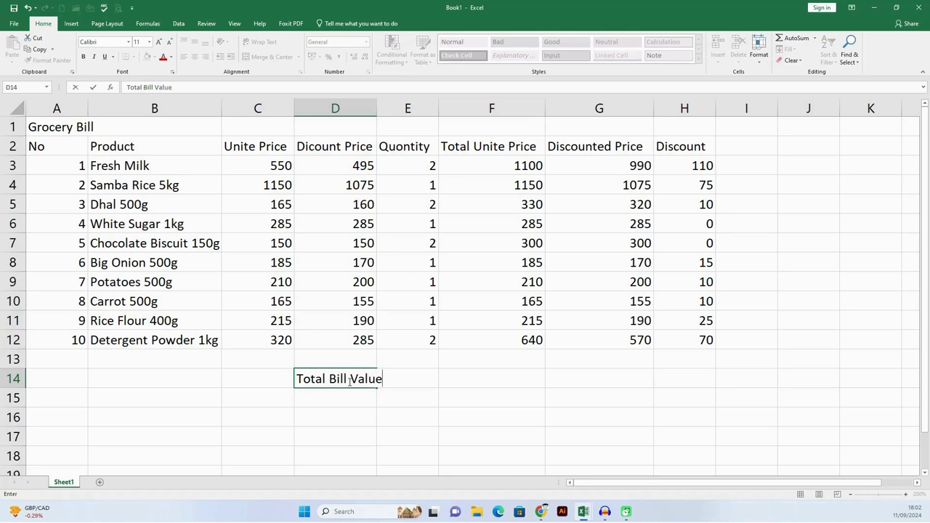
{"action": "key", "text": "Tab"}
- Reselect D14 to check the new Total Bill Value label
{"action": "left_click", "coordinate": [382, 405]}
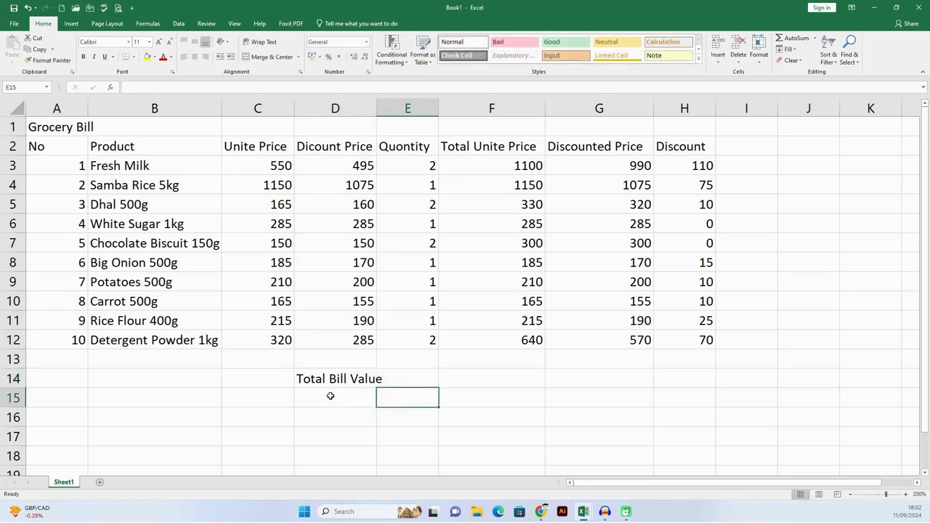
{"action": "left_click", "coordinate": [334, 417]}
{"action": "left_click", "coordinate": [374, 383]}
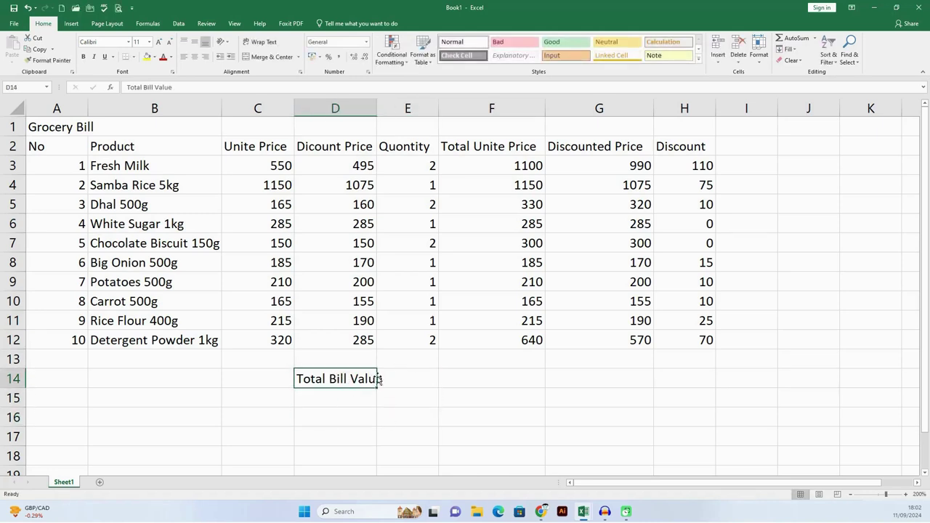
{"action": "left_click", "coordinate": [385, 381]}
{"action": "left_click", "coordinate": [341, 385]}
{"action": "left_click", "coordinate": [391, 378]}
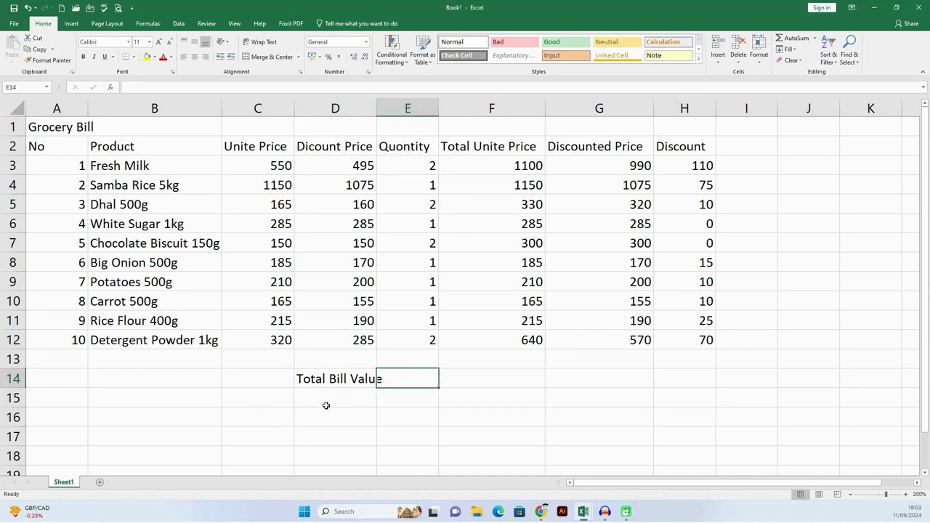
{"action": "left_click", "coordinate": [326, 406]}
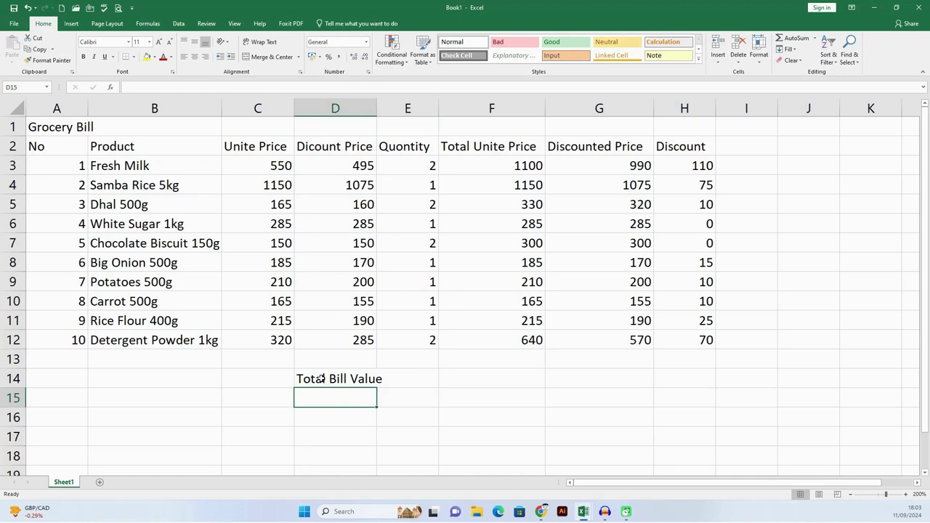
- Select D14:F14 and try centring the label, then return it to left alignment
{"action": "left_click_drag", "start_coordinate": [320, 378], "coordinate": [487, 380]}
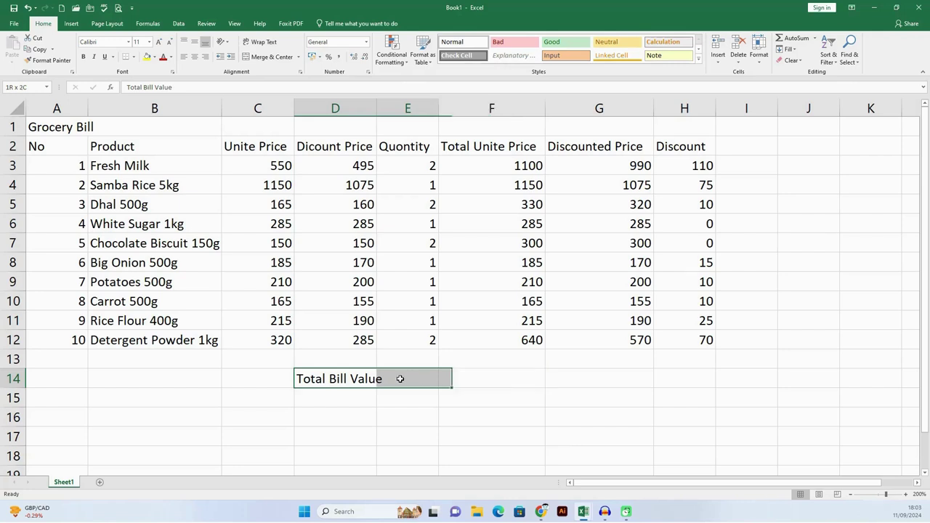
{"action": "left_click_drag", "start_coordinate": [494, 375], "coordinate": [463, 391]}
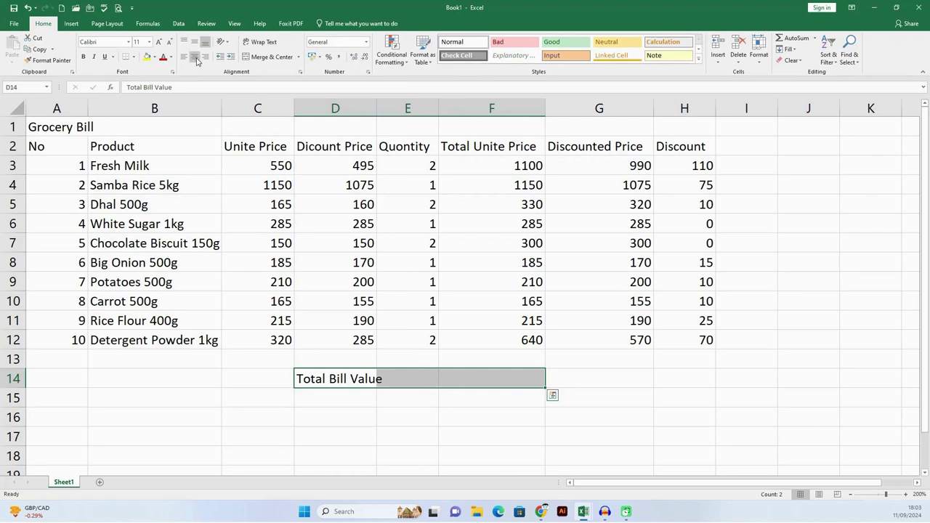
{"action": "left_click", "coordinate": [196, 61]}
{"action": "left_click", "coordinate": [186, 59]}
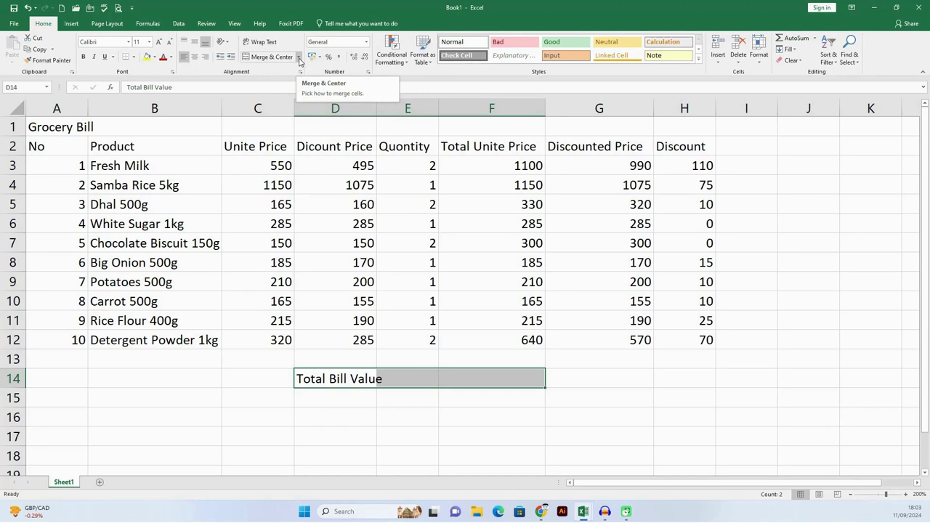
- Merge D14:F14 with Merge Across, accepting the keep-upper-left-value warning
{"action": "left_click", "coordinate": [299, 58]}
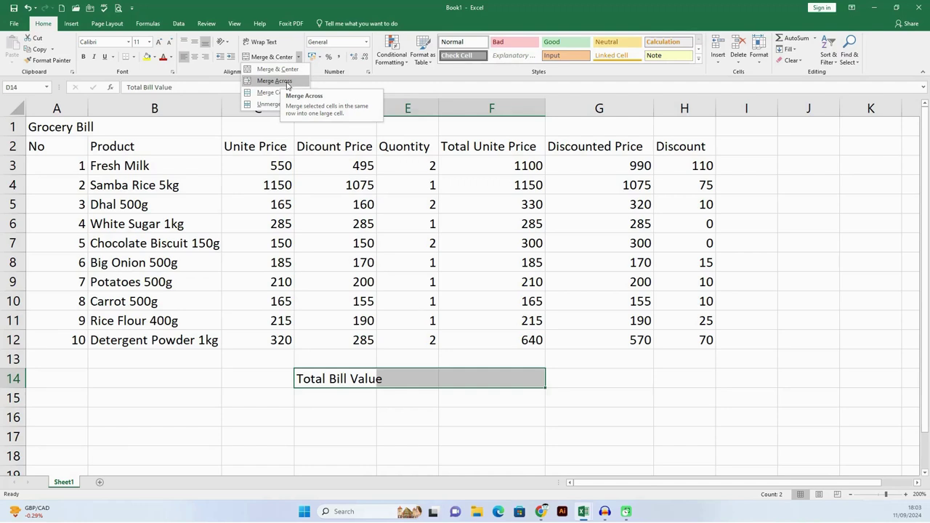
{"action": "left_click", "coordinate": [287, 82]}
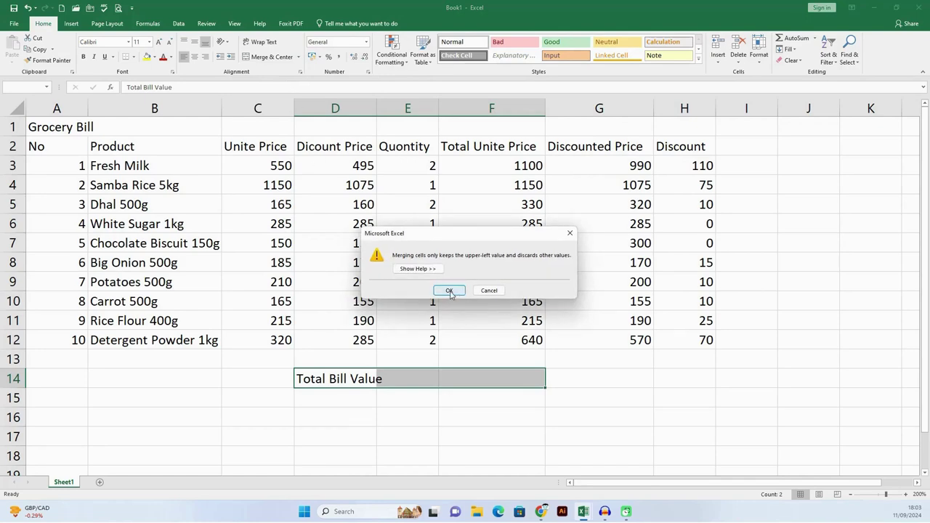
{"action": "left_click", "coordinate": [450, 291]}
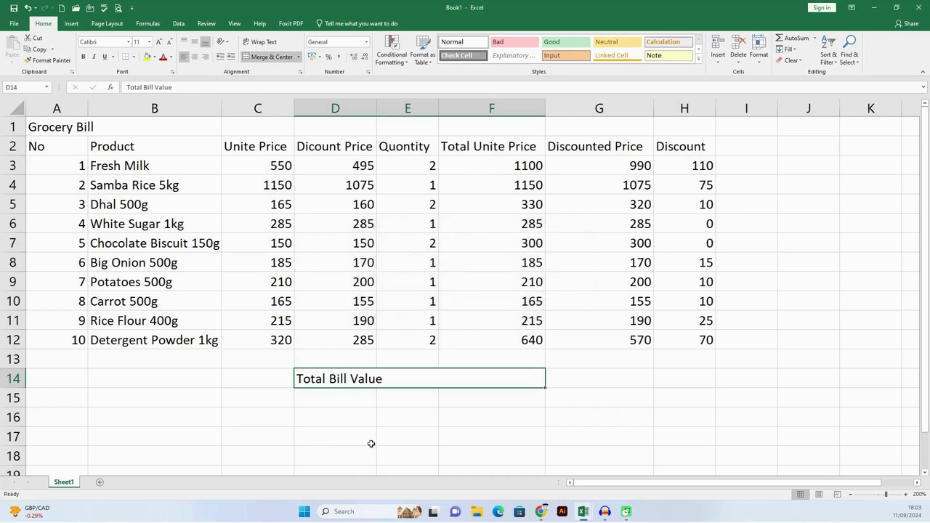
{"action": "left_click", "coordinate": [380, 423]}
{"action": "left_click", "coordinate": [327, 396]}
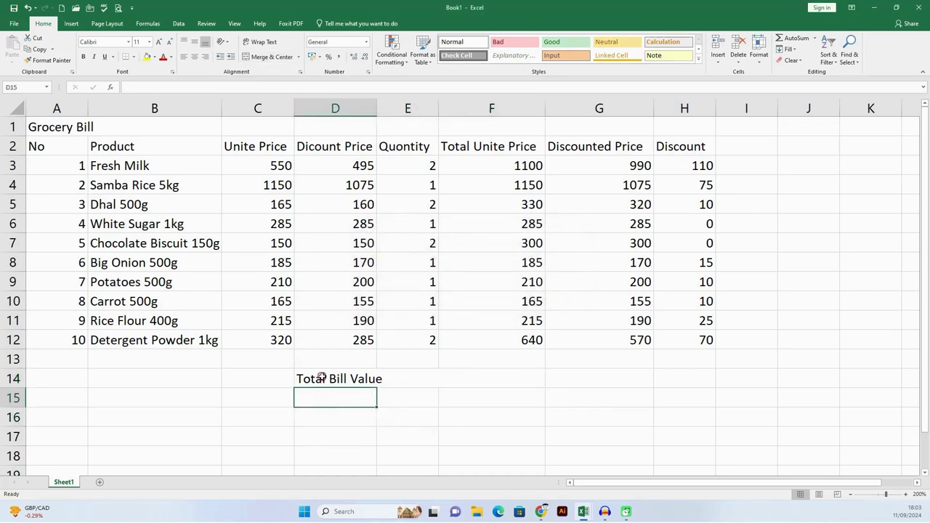
{"action": "left_click", "coordinate": [322, 379]}
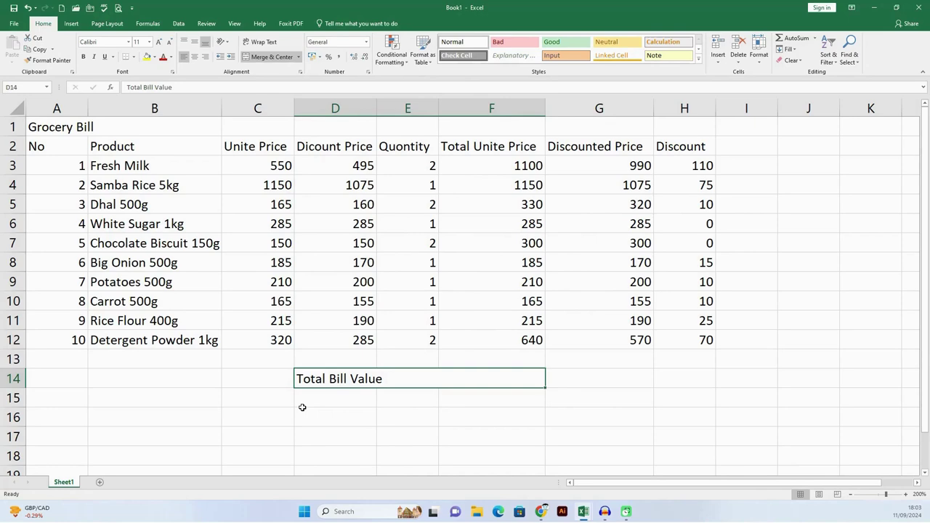
- Reselect the label range D14 through F14
{"action": "left_click_drag", "start_coordinate": [333, 400], "coordinate": [471, 397]}
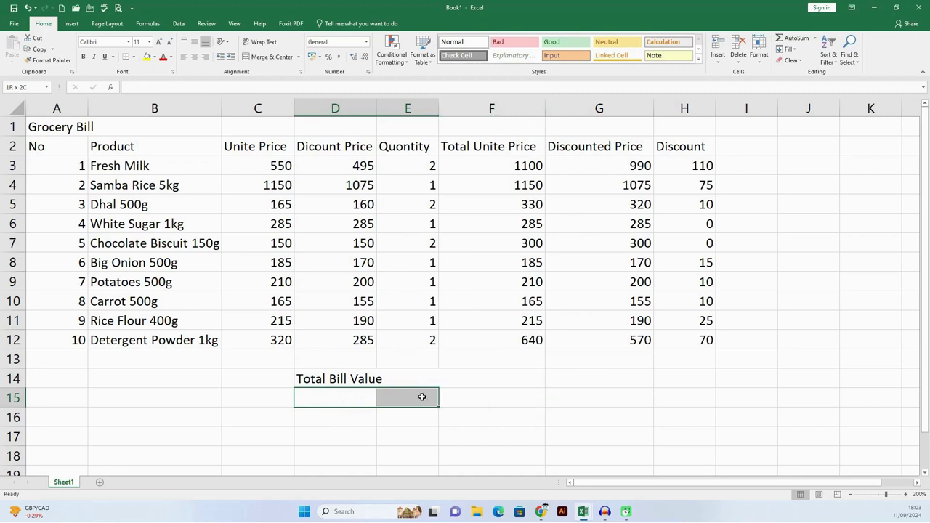
{"action": "left_click", "coordinate": [365, 378]}
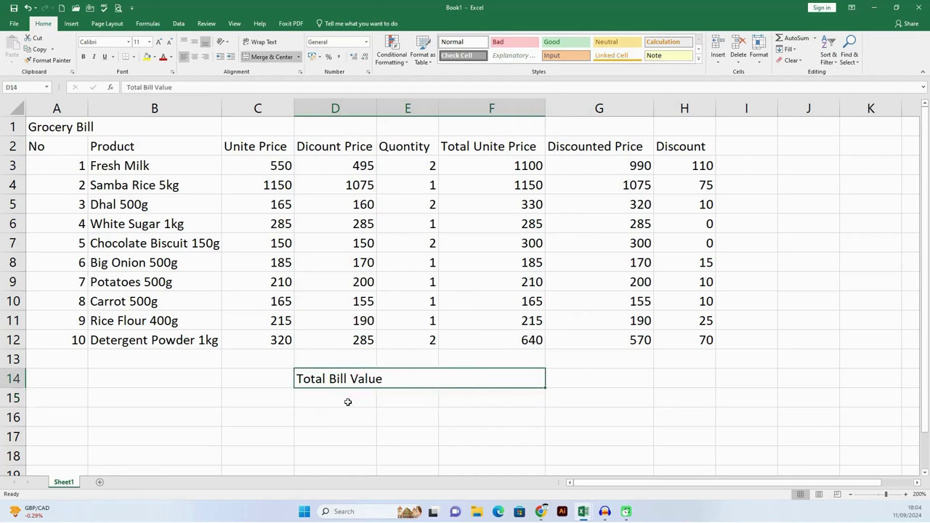
{"action": "left_click", "coordinate": [343, 398]}
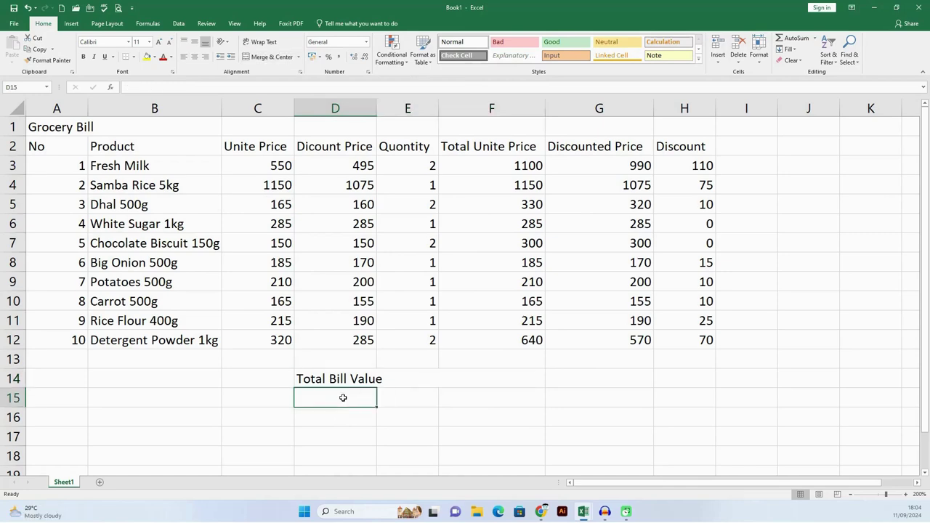
{"action": "left_click", "coordinate": [357, 415]}
{"action": "left_click", "coordinate": [312, 379]}
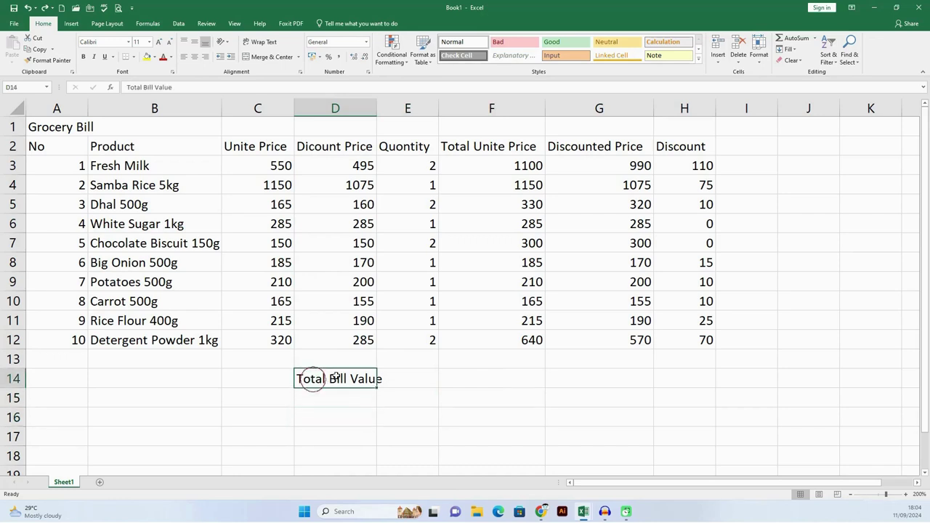
{"action": "left_click_drag", "start_coordinate": [313, 378], "coordinate": [469, 379]}
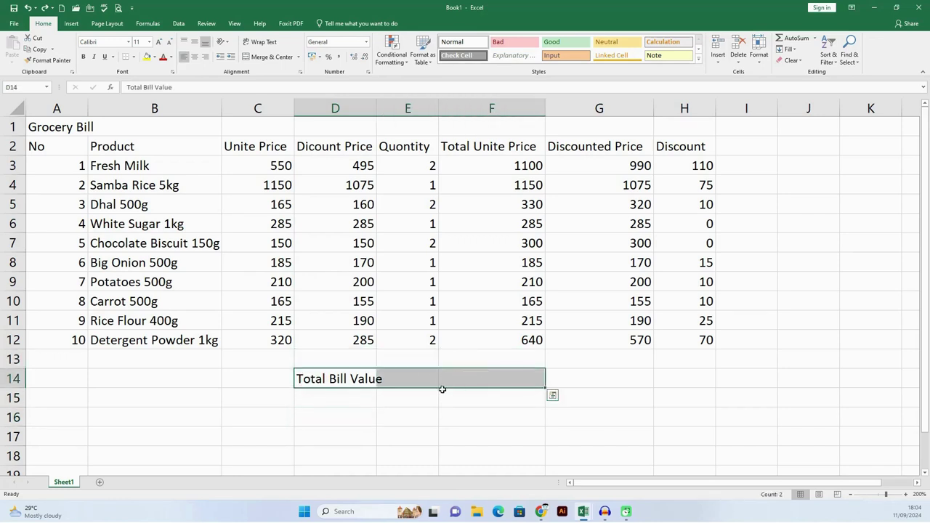
- Apply Merge Across to D14:F14, confirm the data-loss warning, and verify the merged label cell
{"action": "left_click", "coordinate": [297, 58]}
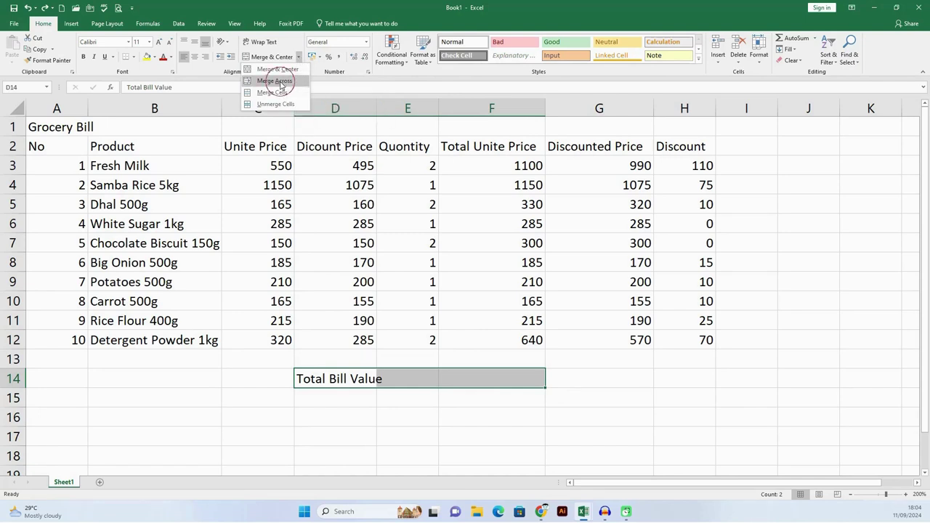
{"action": "left_click", "coordinate": [280, 82]}
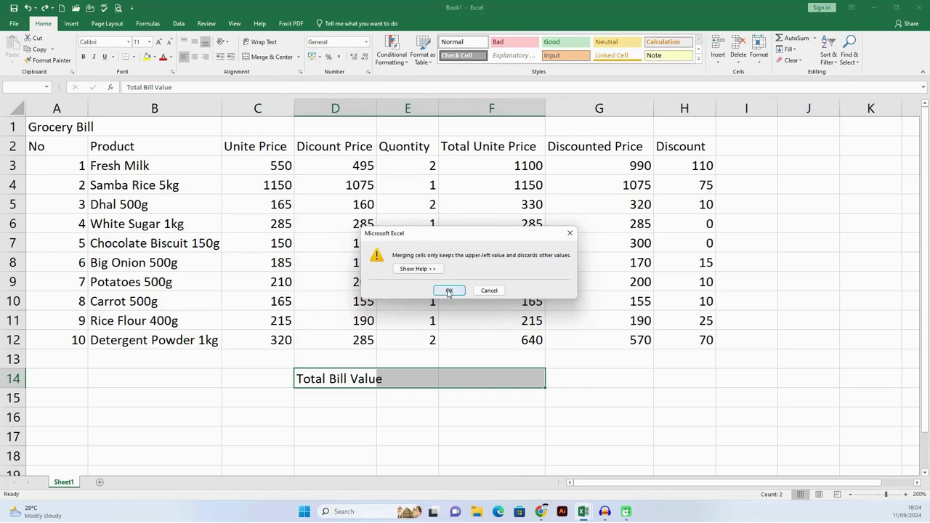
{"action": "left_click", "coordinate": [449, 291]}
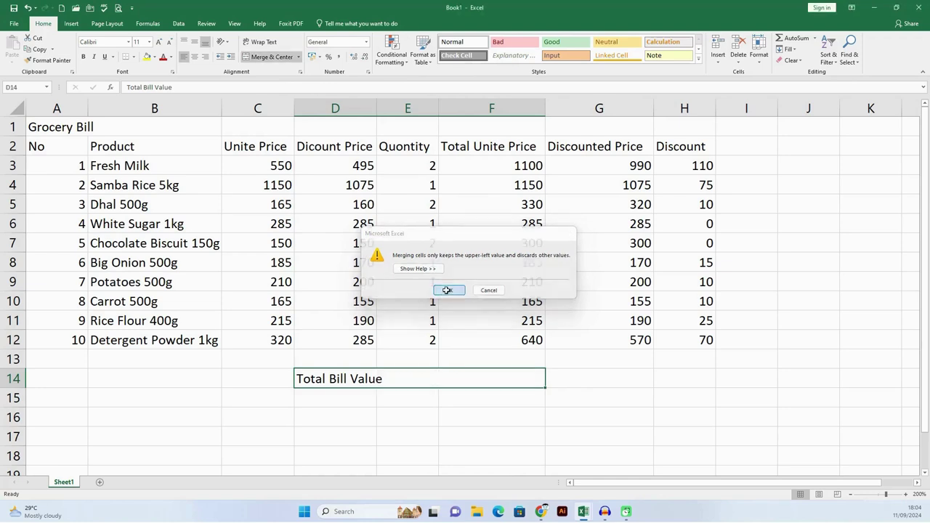
{"action": "left_click", "coordinate": [368, 430]}
{"action": "left_click", "coordinate": [352, 375]}
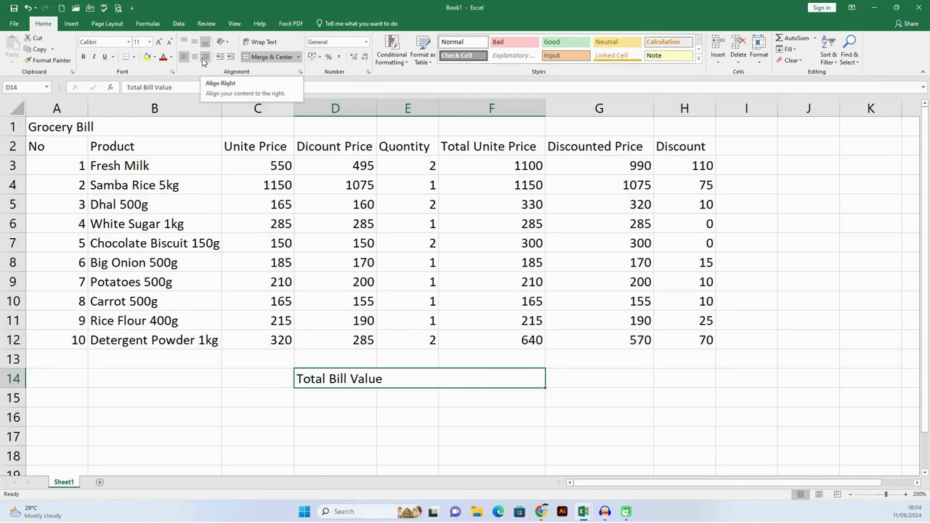
- Centre the Total Bill Value label and merge G14:H14 with Merge Across
{"action": "left_click", "coordinate": [194, 60]}
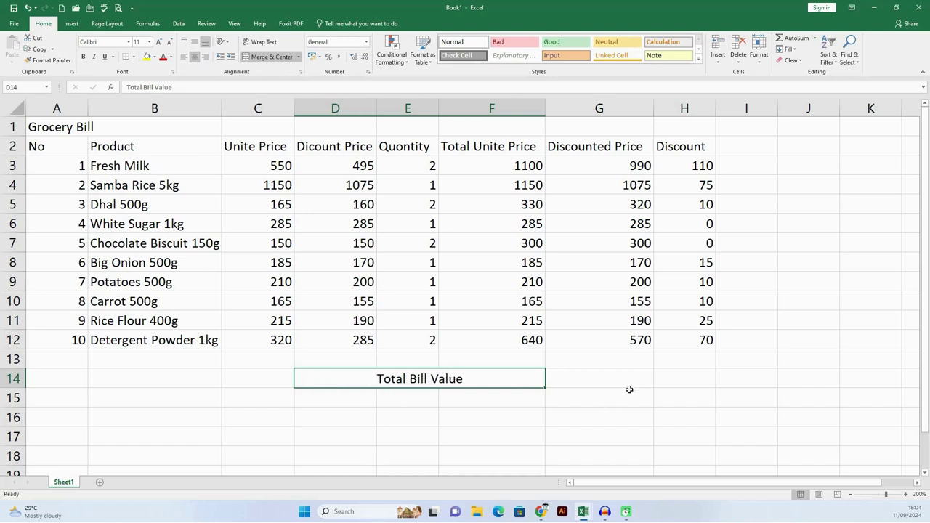
{"action": "mouse_move", "coordinate": [590, 378]}
{"action": "left_mouse_down"}
{"action": "mouse_move", "coordinate": [674, 382]}
{"action": "mouse_move", "coordinate": [670, 373]}
{"action": "left_mouse_up"}
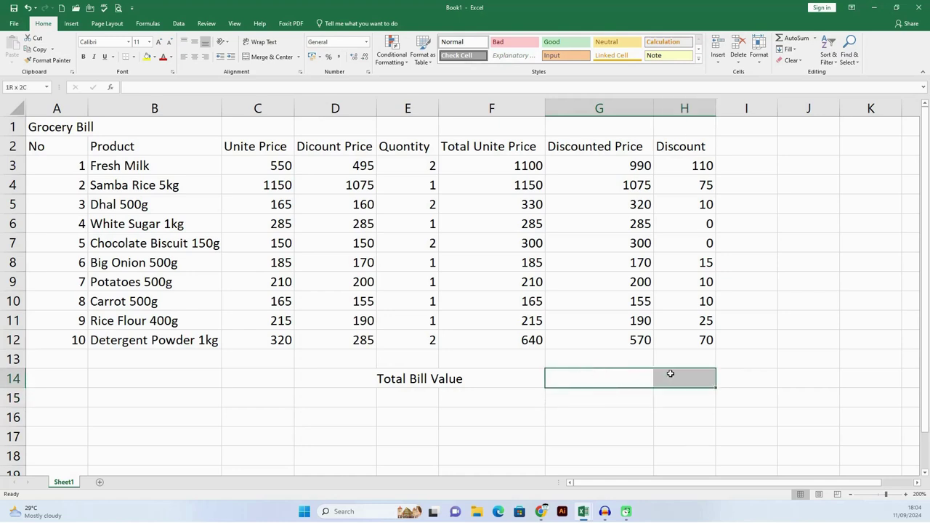
{"action": "left_click", "coordinate": [299, 58]}
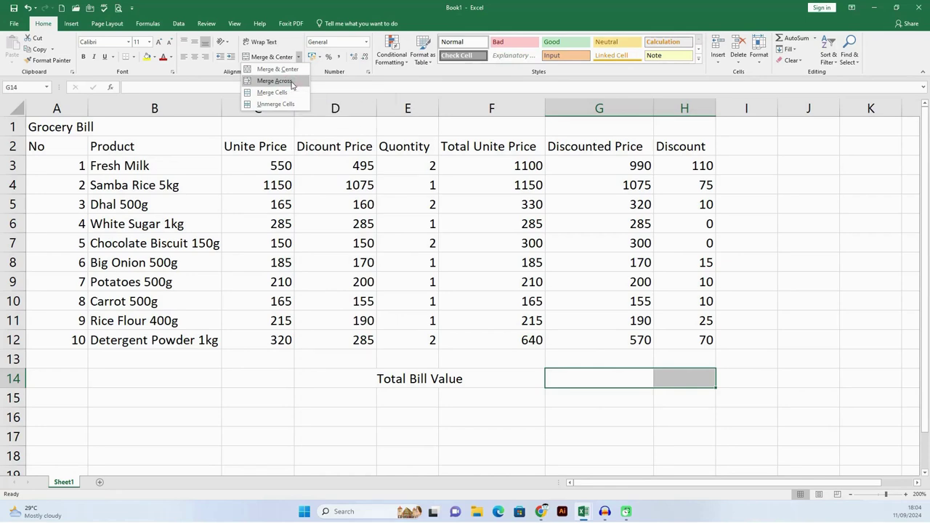
{"action": "left_click", "coordinate": [291, 85]}
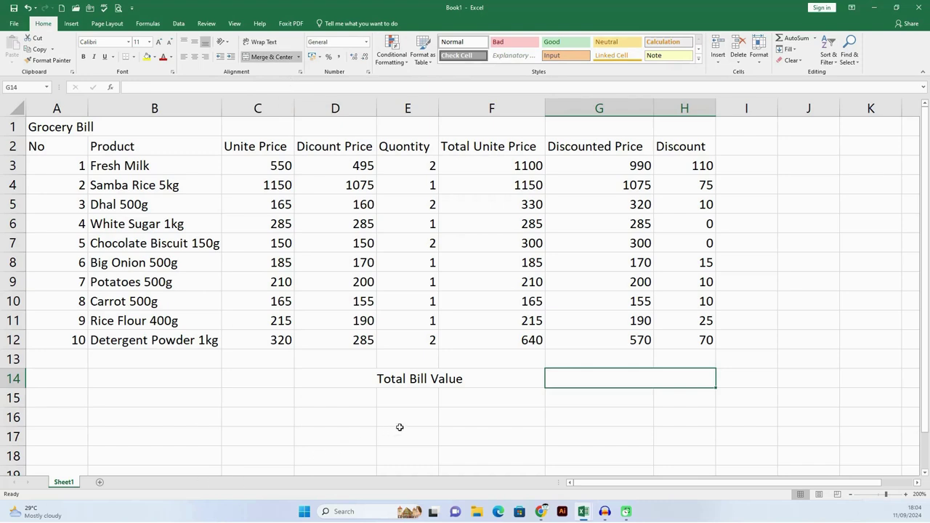
{"action": "left_click", "coordinate": [525, 398]}
{"action": "left_click", "coordinate": [584, 381]}
- Enter =SUM(F3:F12) in merged cell G14, giving a total of 4580
{"action": "left_click", "coordinate": [234, 87]}
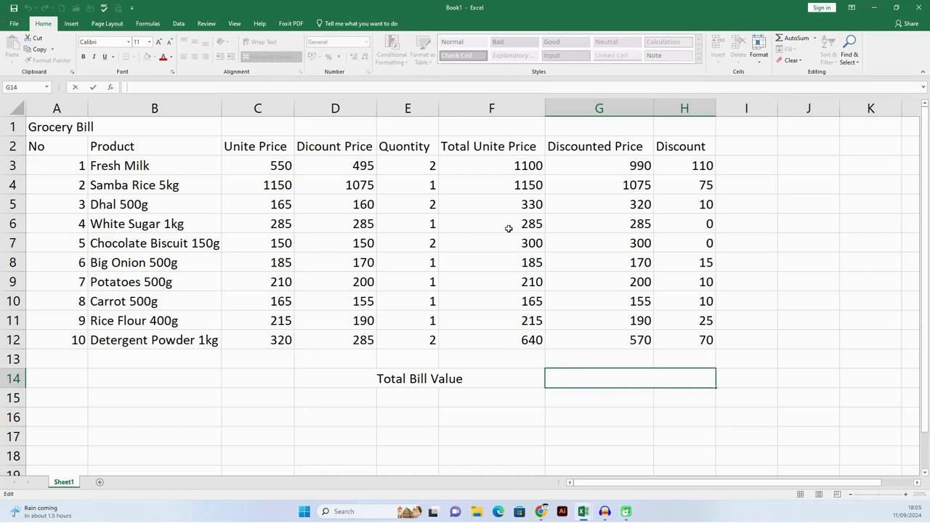
{"action": "left_click", "coordinate": [594, 384]}
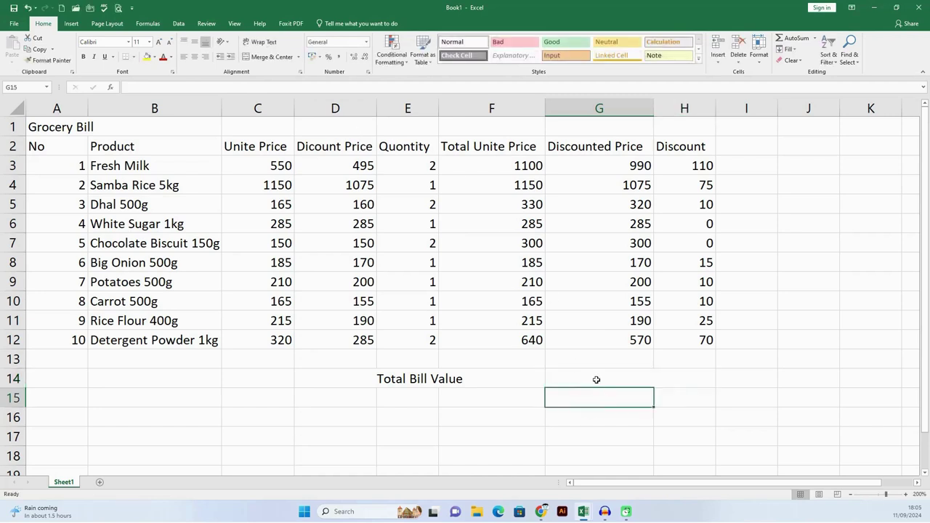
{"action": "left_click", "coordinate": [157, 87]}
{"action": "type", "text": "="}
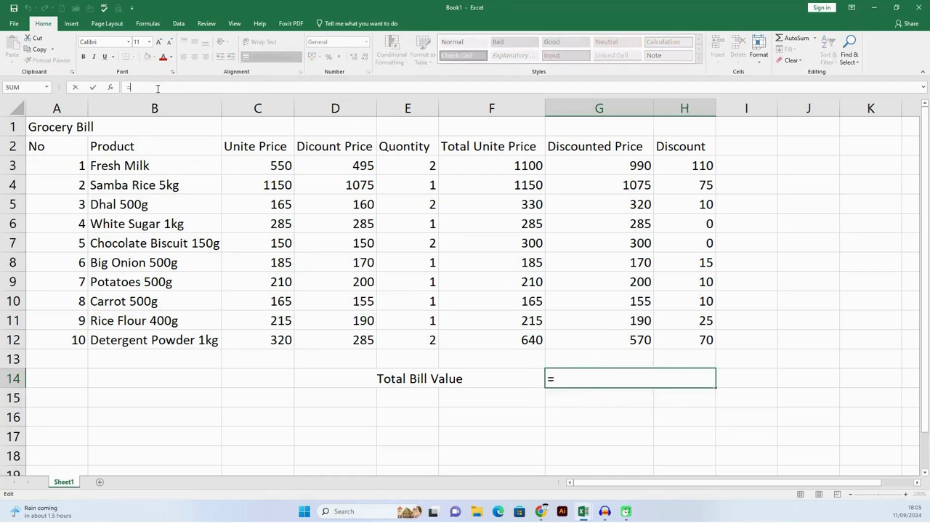
{"action": "type", "text": "sum"}
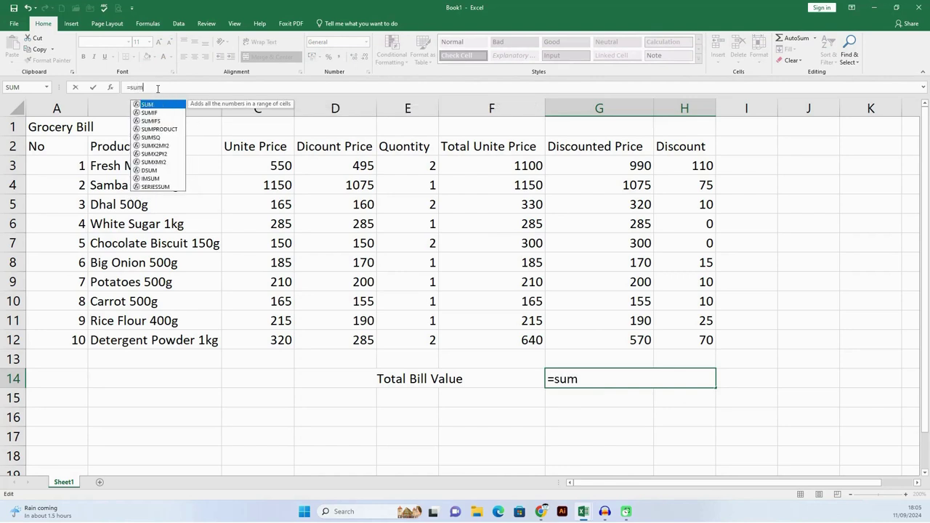
{"action": "type", "text": "("}
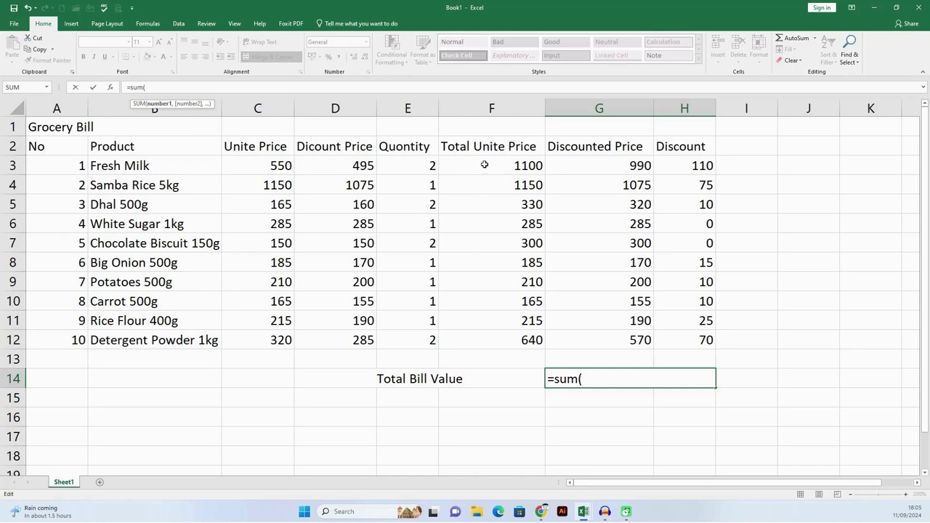
{"action": "left_click_drag", "start_coordinate": [474, 164], "coordinate": [468, 338]}
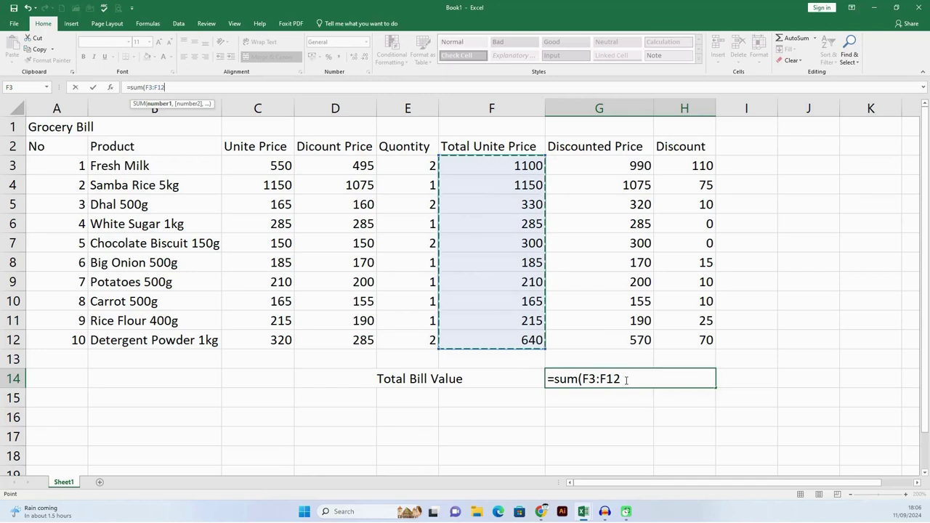
{"action": "key", "text": "Return"}
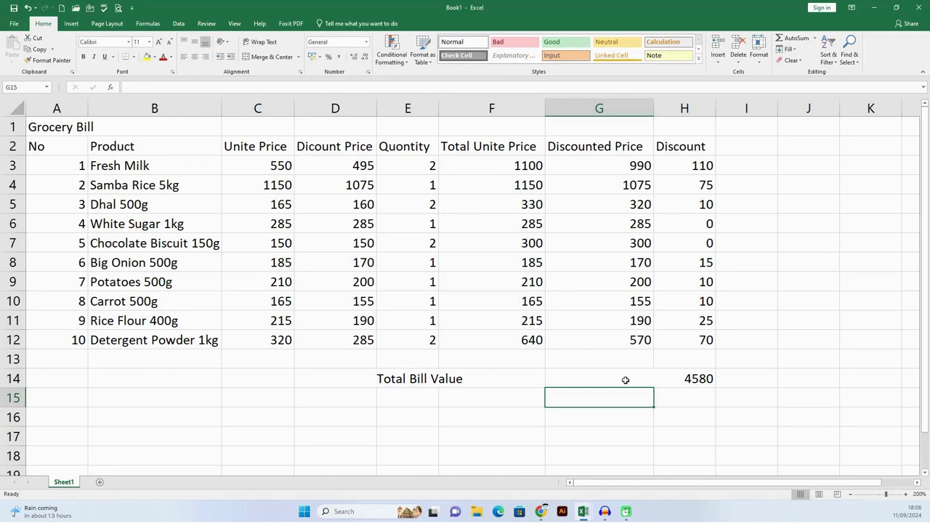
{"action": "left_click", "coordinate": [625, 380]}
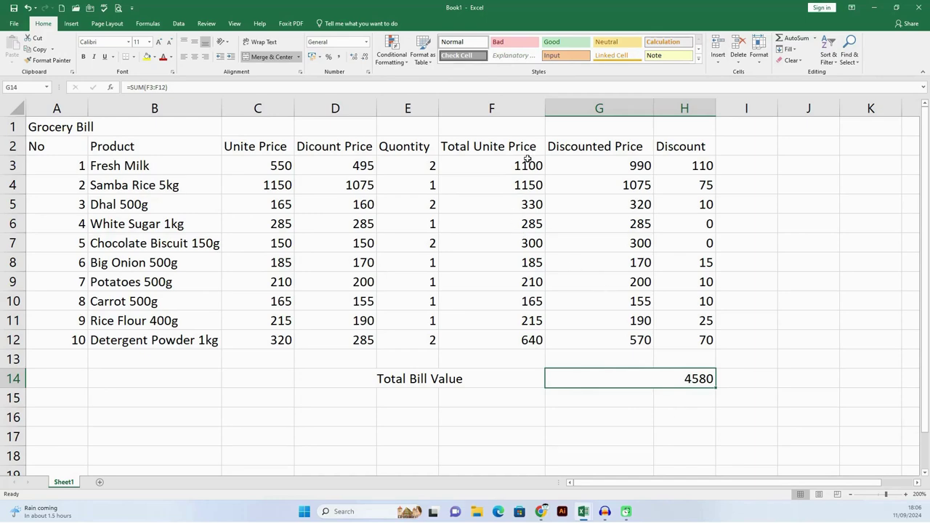
{"action": "left_click_drag", "start_coordinate": [517, 165], "coordinate": [506, 339]}
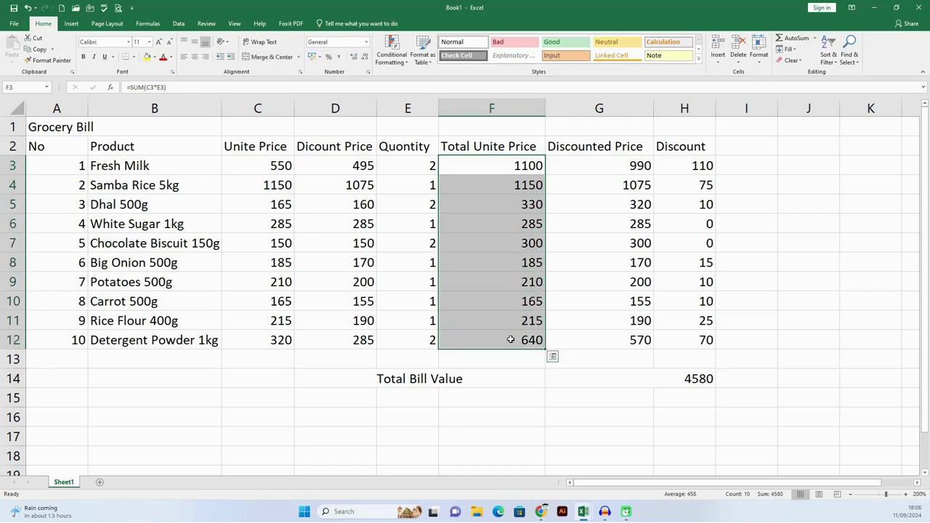